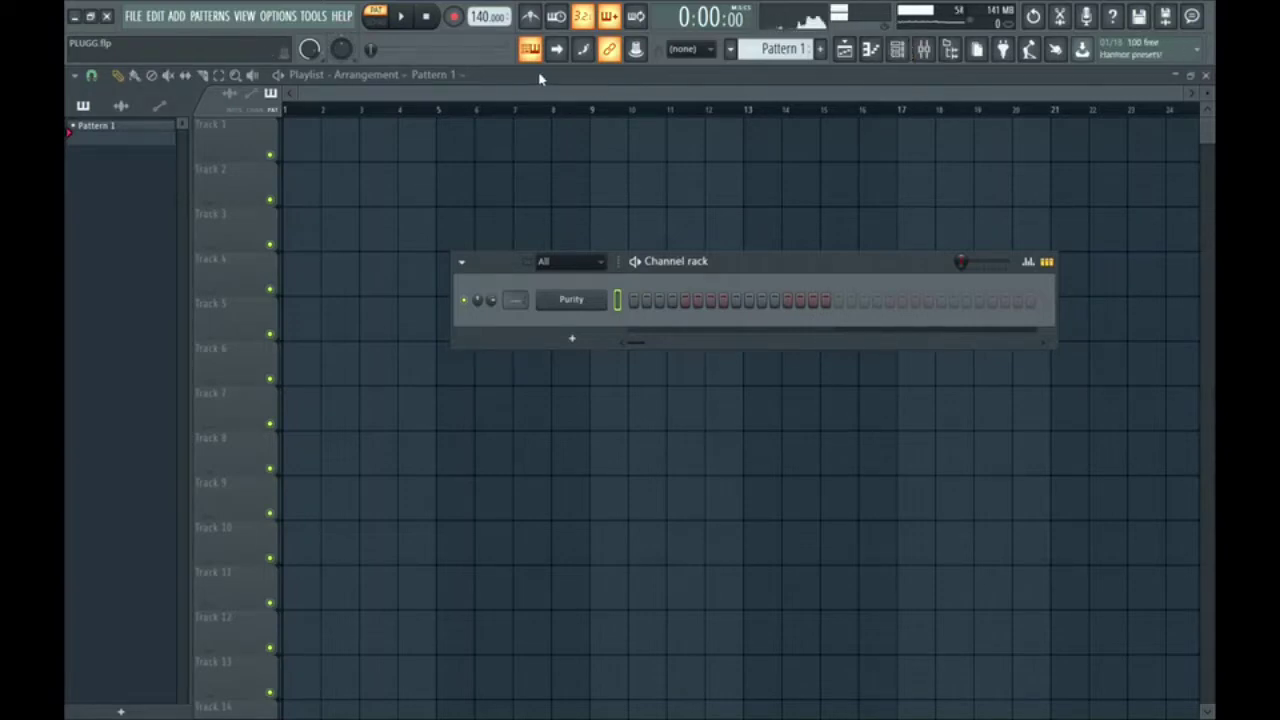
Set the tempo to 157 BPM and choose a piano preset in Purity, trying Tine EP 3 and Pretty Suitcase.
{"action": "scroll", "coordinate": [488, 16], "scroll_direction": "up", "scroll_amount": 1}
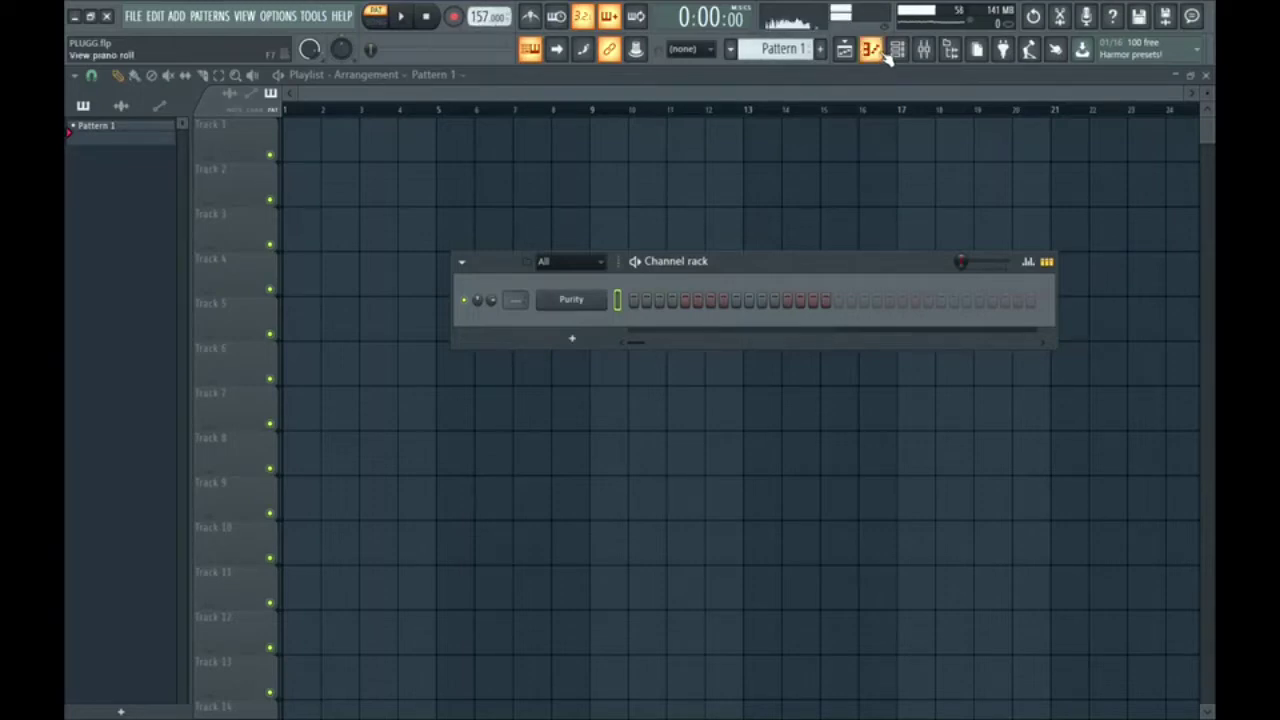
{"action": "left_click", "coordinate": [585, 302]}
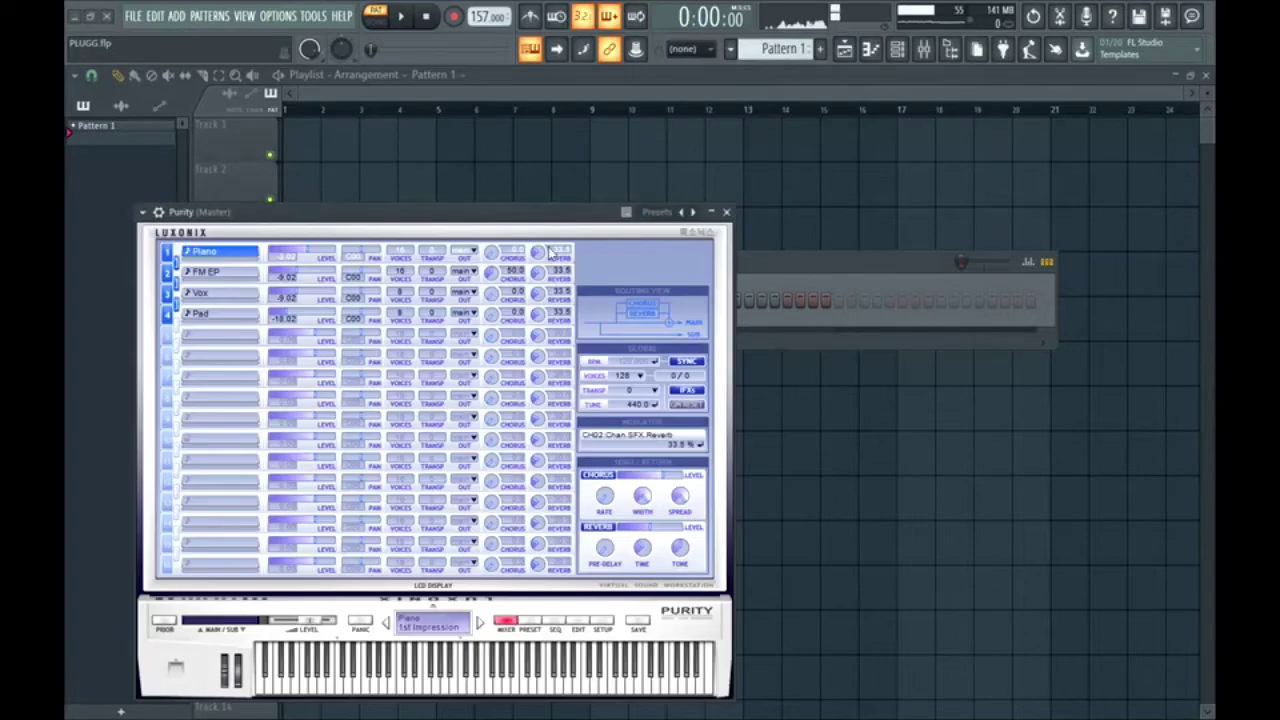
{"action": "left_click_drag", "start_coordinate": [551, 212], "coordinate": [621, 63]}
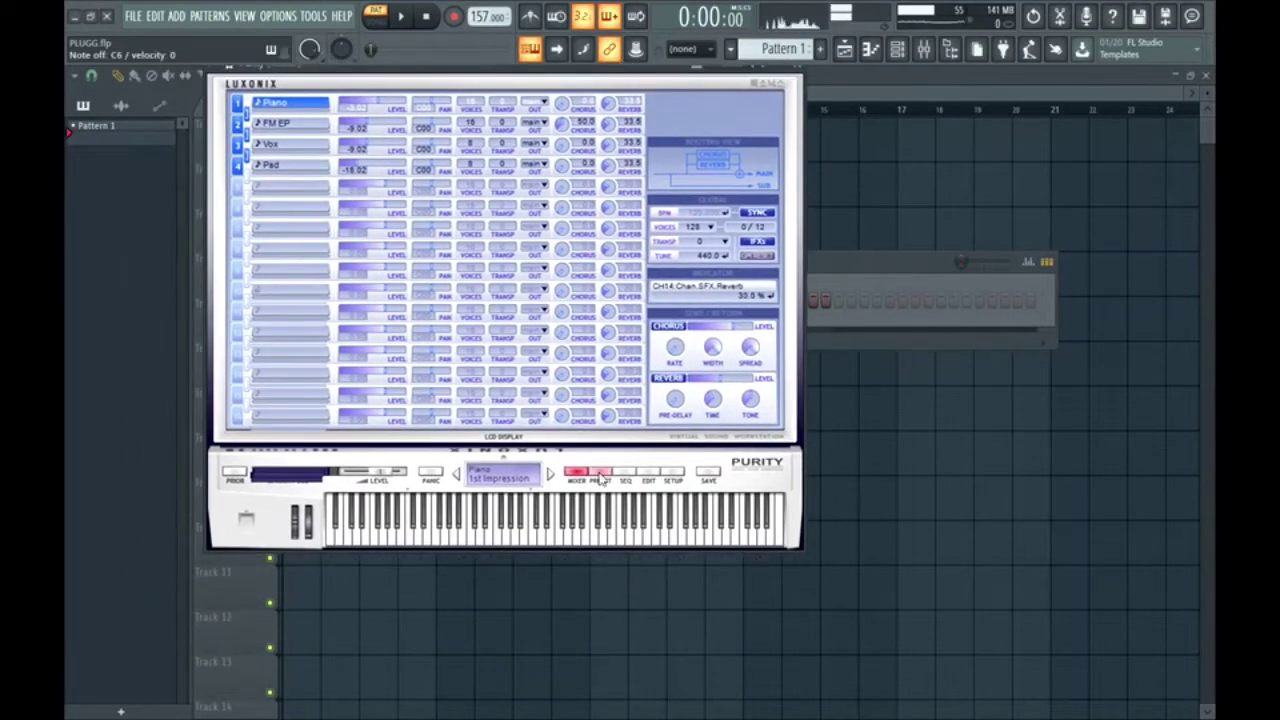
{"action": "left_click", "coordinate": [600, 476]}
{"action": "left_click", "coordinate": [555, 234]}
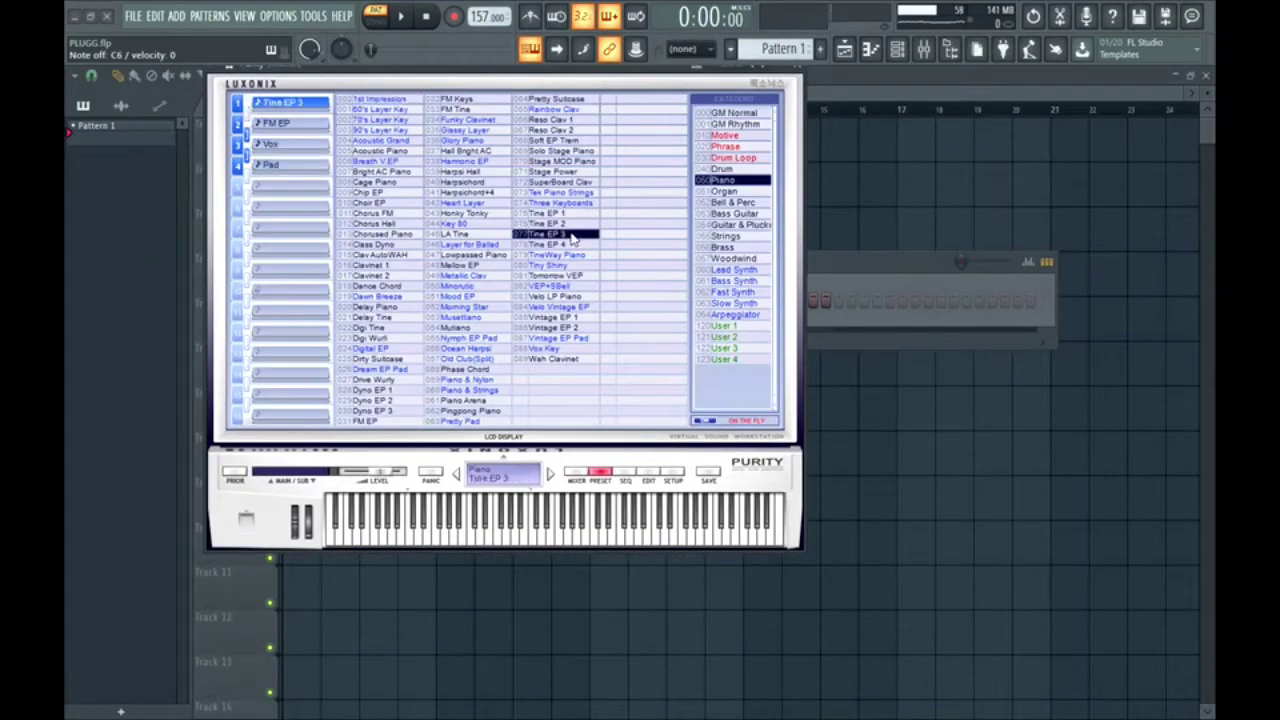
{"action": "left_click", "coordinate": [578, 101]}
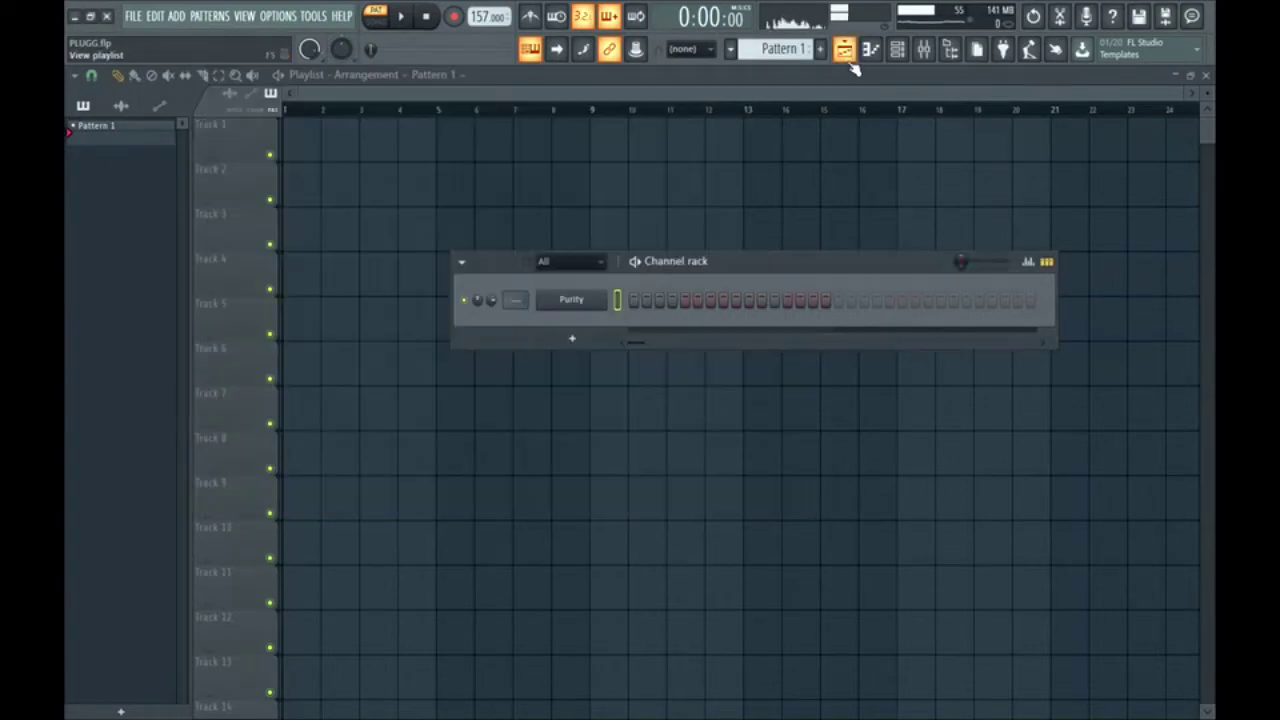
Open the piano roll for the Purity channel and enlarge the note grid by shrinking the velocity area.
{"action": "left_click", "coordinate": [845, 52]}
{"action": "left_click", "coordinate": [870, 55]}
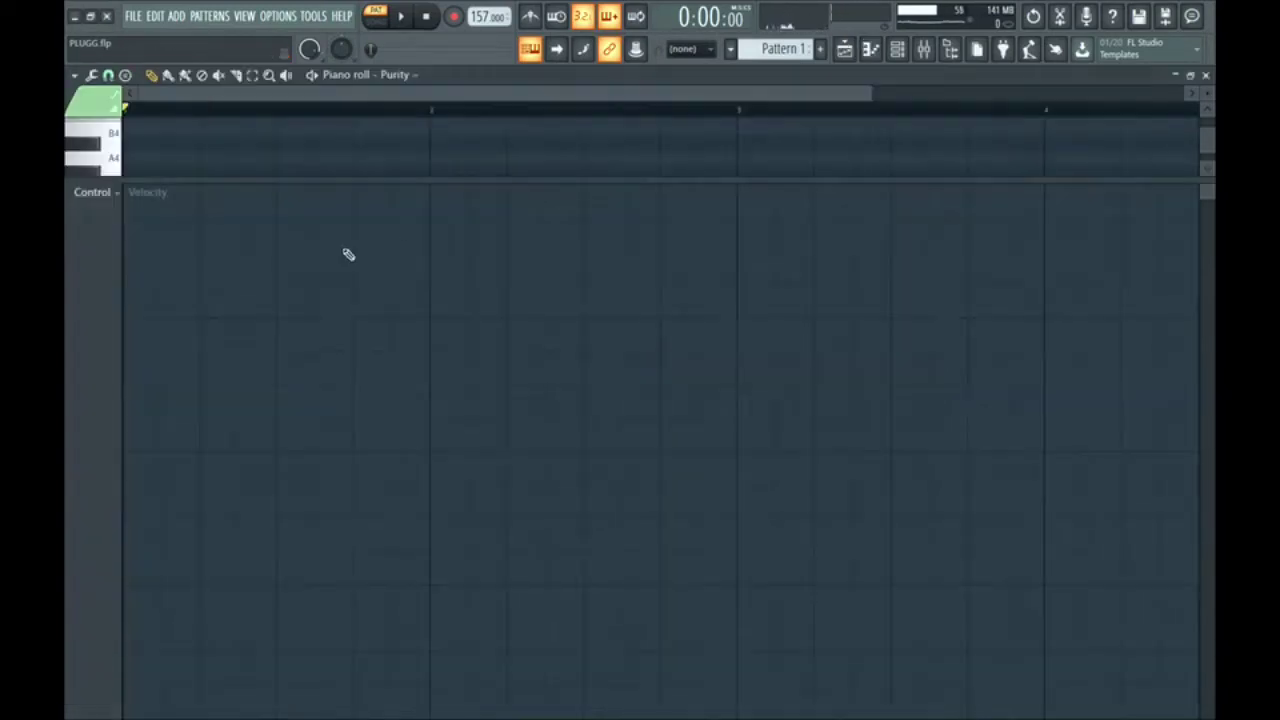
{"action": "left_click_drag", "start_coordinate": [366, 181], "coordinate": [402, 547]}
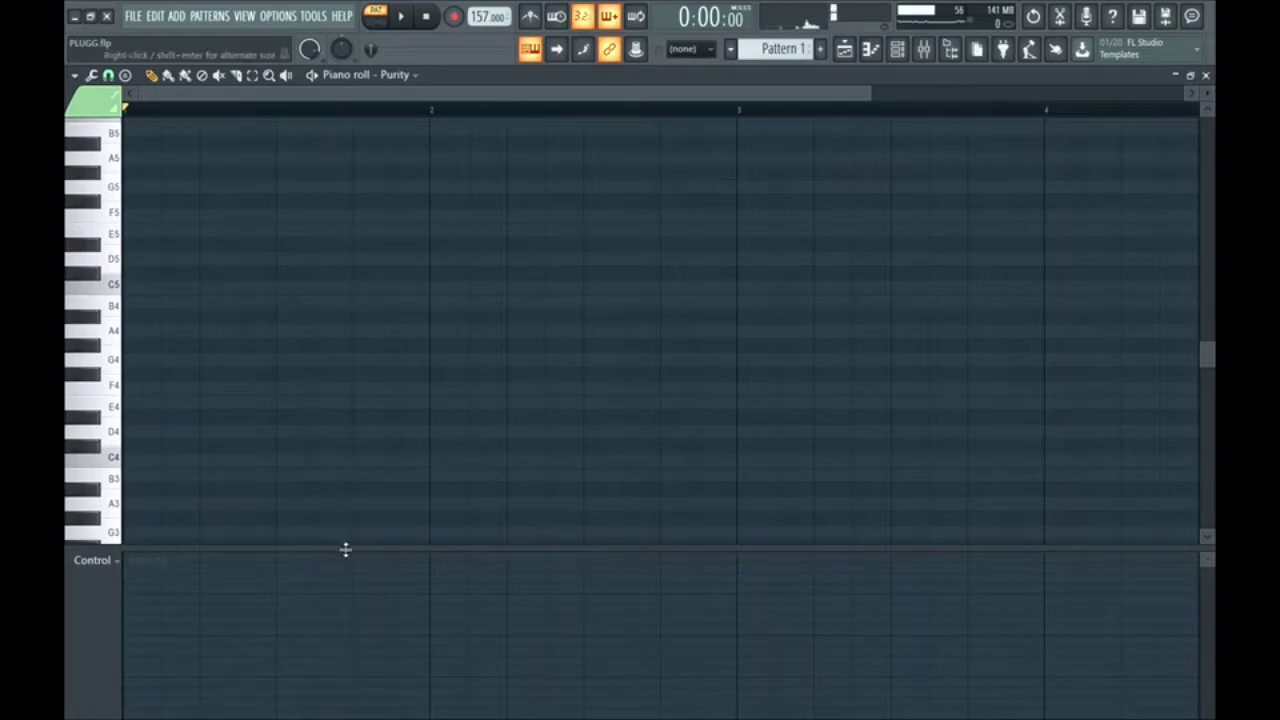
{"action": "left_click_drag", "start_coordinate": [335, 549], "coordinate": [335, 562]}
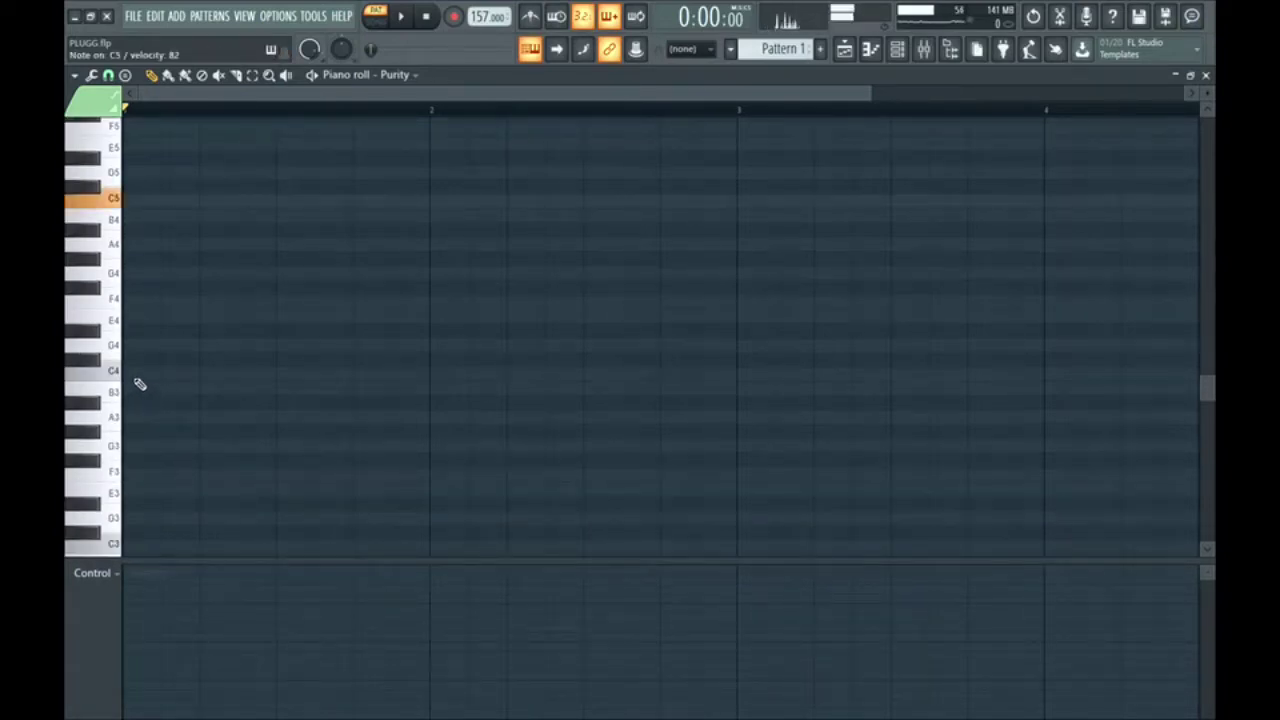
Draw a one-beat chord of C5, D#5 and G5 at the start of bar 1.
{"action": "scroll", "coordinate": [143, 366], "scroll_direction": "up", "scroll_amount": 4}
{"action": "left_click", "coordinate": [141, 289]}
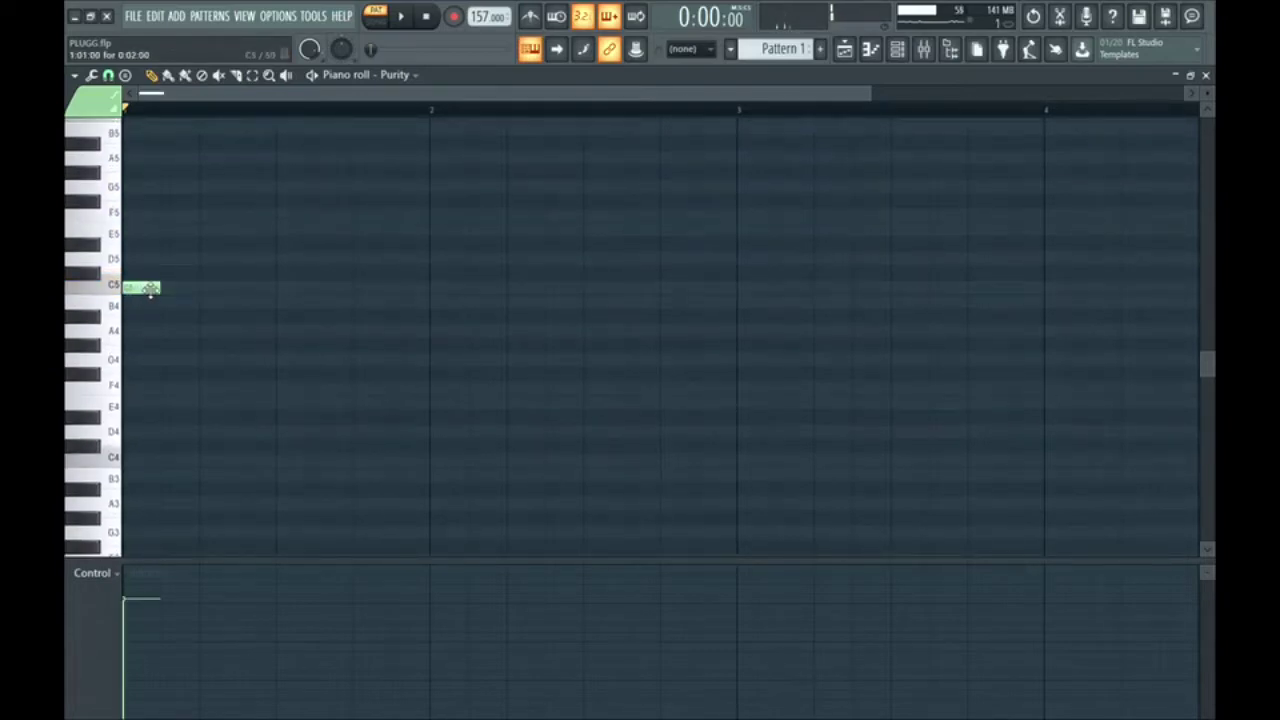
{"action": "left_click_drag", "start_coordinate": [170, 291], "coordinate": [181, 301]}
{"action": "scroll", "coordinate": [222, 356], "scroll_direction": "up", "scroll_amount": 4}
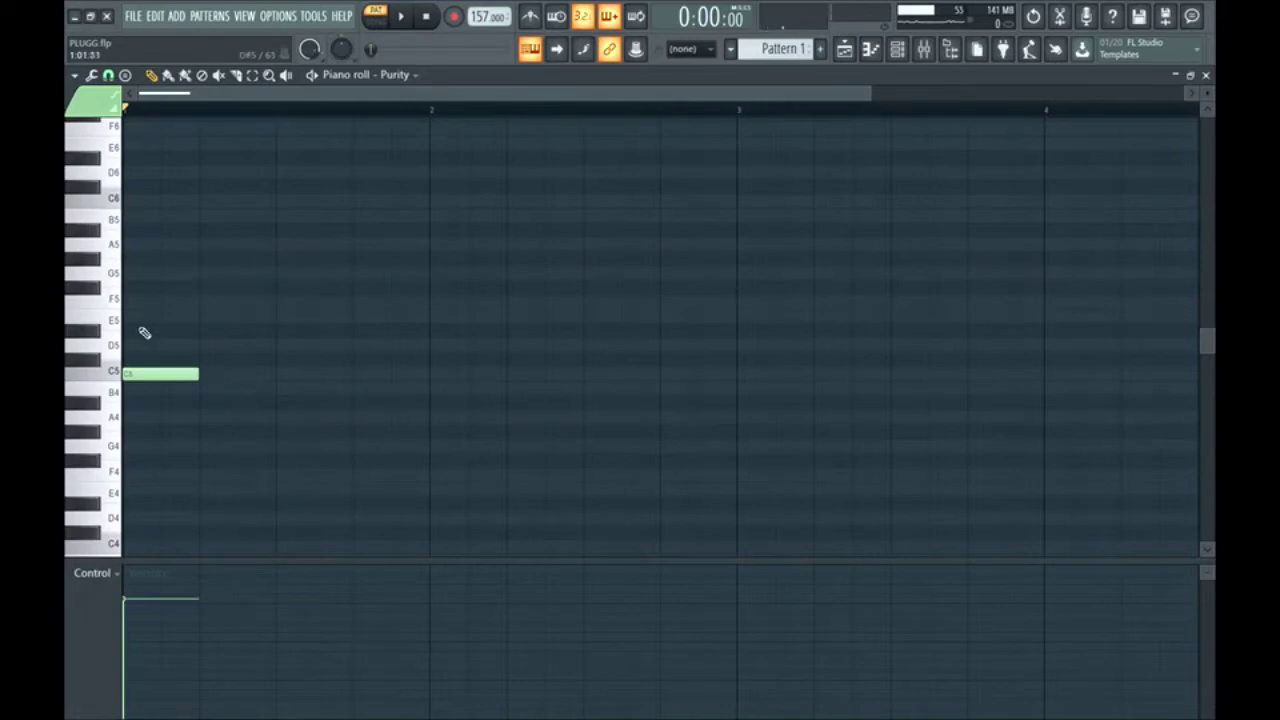
{"action": "left_click", "coordinate": [130, 331]}
{"action": "left_click_drag", "start_coordinate": [165, 297], "coordinate": [115, 268]}
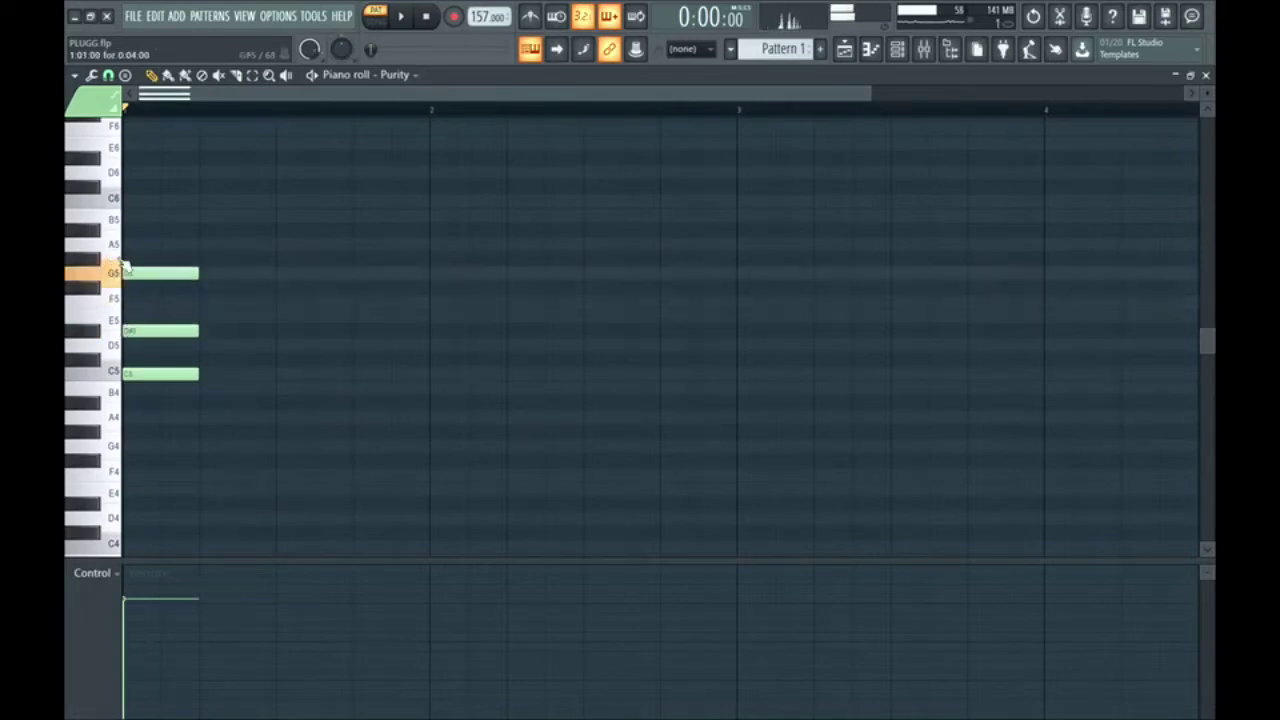
Lengthen all three notes of the first chord to three beats, play the pattern and deselect the notes.
{"action": "key", "text": "ctrl+a"}
{"action": "left_click_drag", "start_coordinate": [198, 375], "coordinate": [362, 391]}
{"action": "key", "text": "space"}
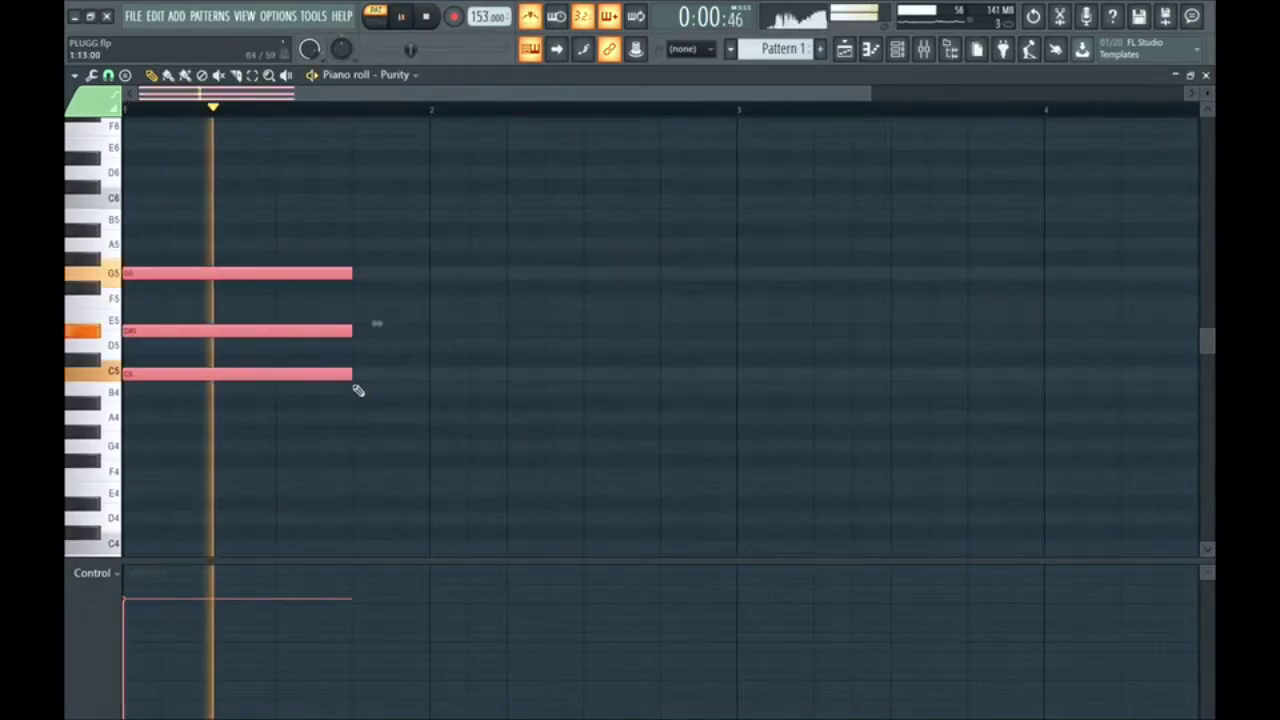
{"action": "key", "text": "space"}
{"action": "left_click", "coordinate": [372, 282]}
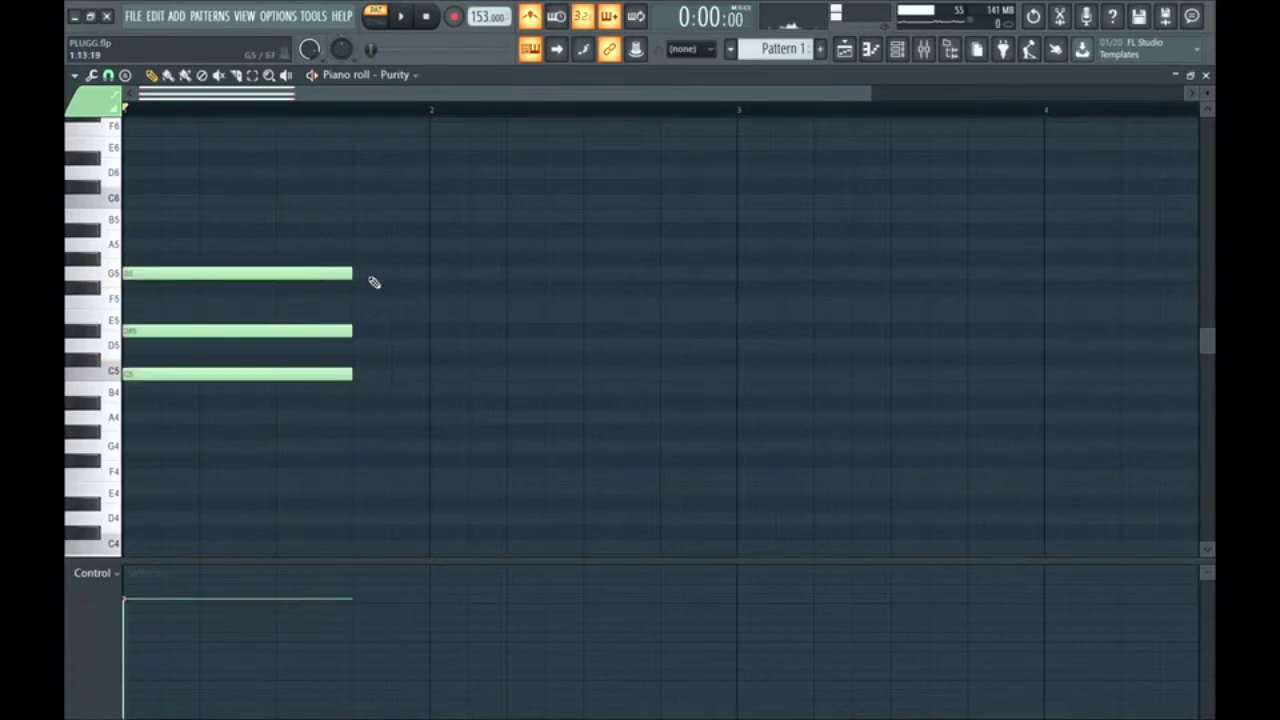
Add a second three-beat chord of C#5, E5 and G#5 directly after the first chord and play it back.
{"action": "left_click", "coordinate": [357, 259]}
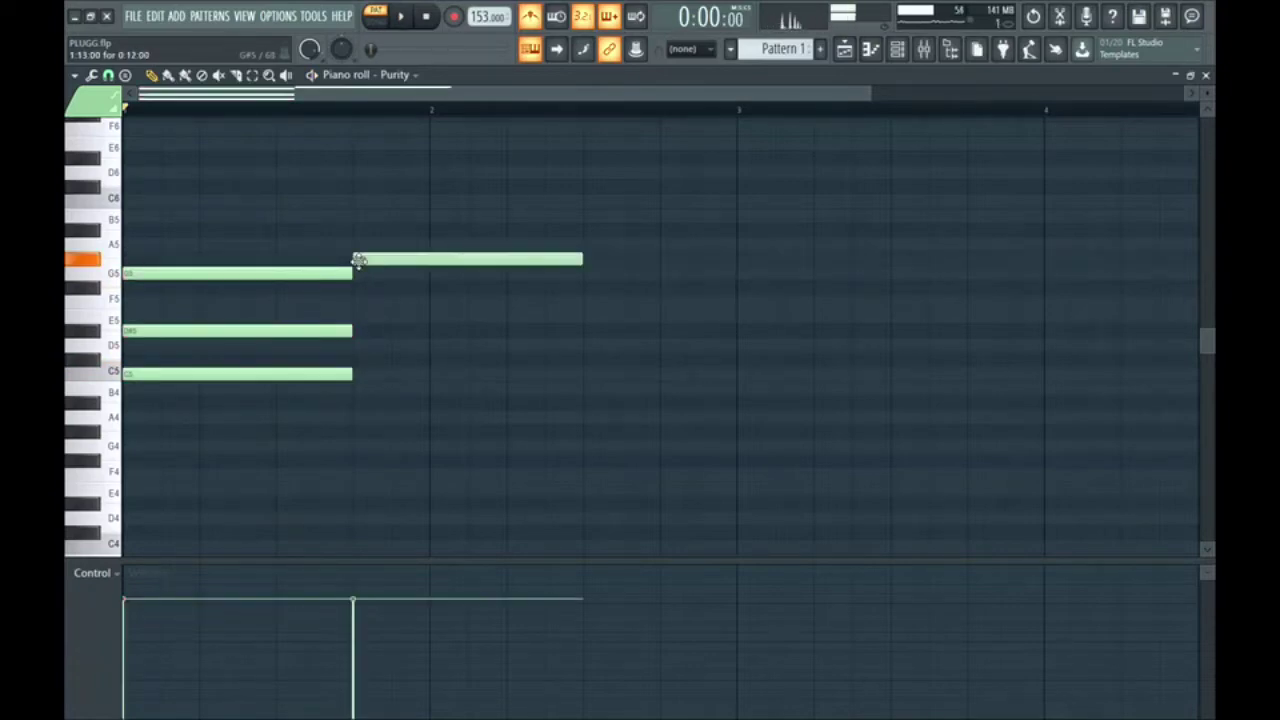
{"action": "key", "text": "space"}
{"action": "key", "text": "space"}
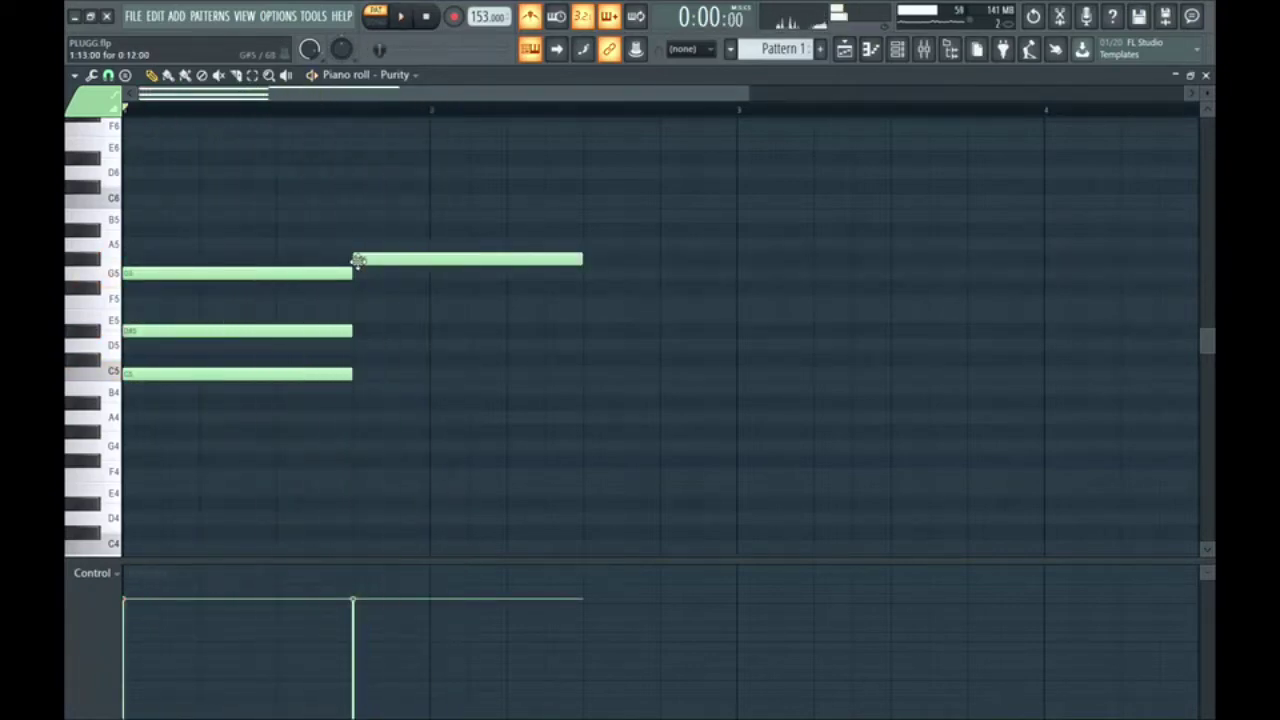
{"action": "left_click", "coordinate": [355, 316]}
{"action": "left_click", "coordinate": [354, 359]}
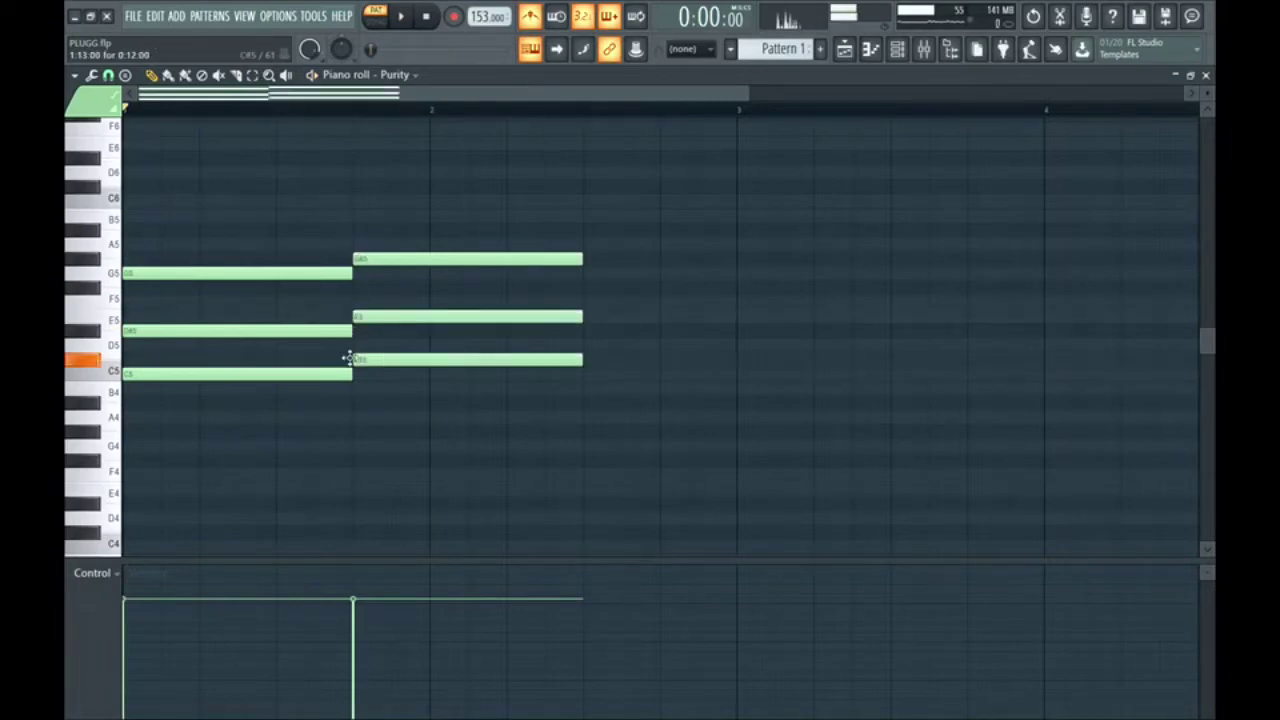
{"action": "key", "text": "space"}
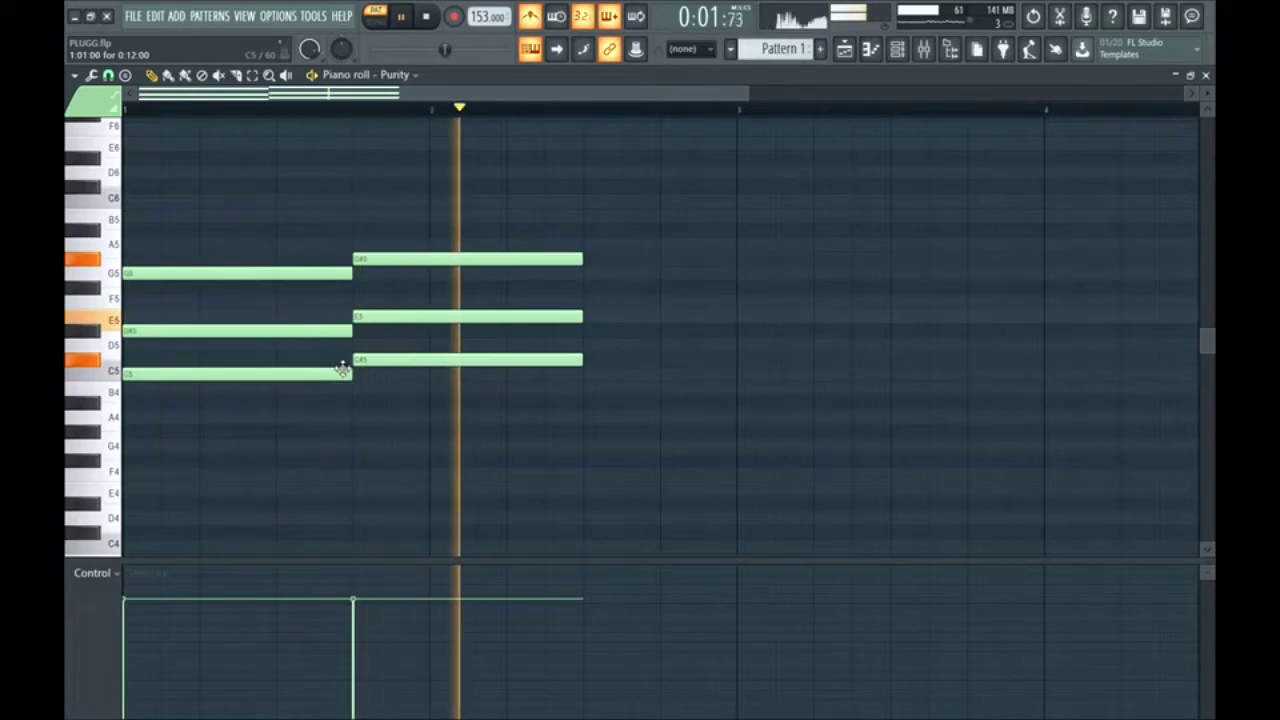
{"action": "key", "text": "space"}
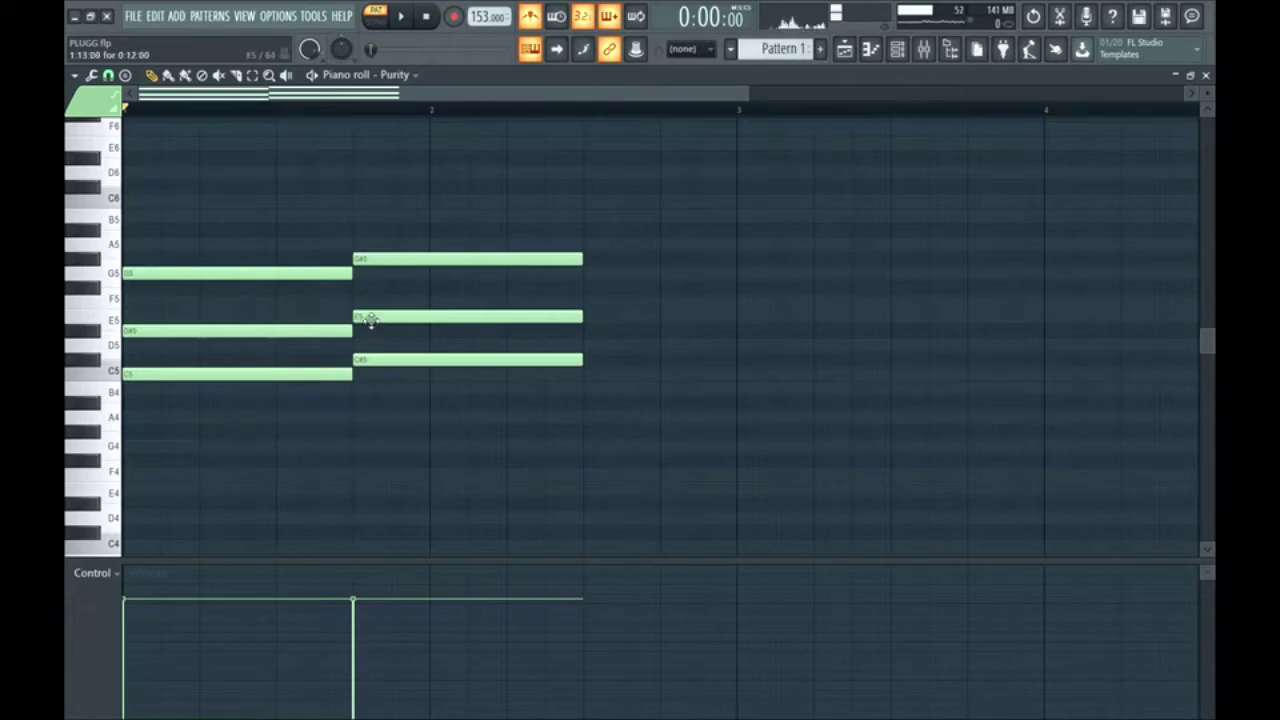
Raise the second chord's middle note to F5 and listen to the change.
{"action": "left_click_drag", "start_coordinate": [370, 319], "coordinate": [378, 305]}
{"action": "key", "text": "space"}
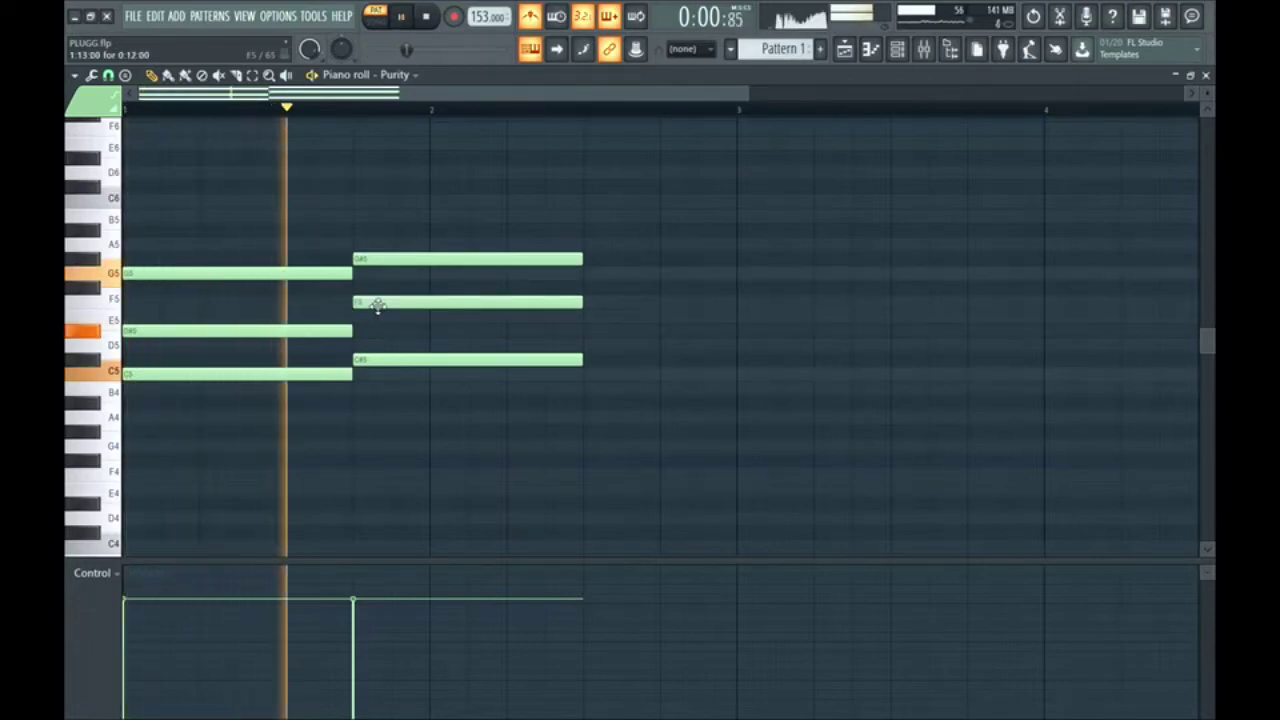
{"action": "key", "text": "space"}
Shorten the second chord to two beats, duplicate it directly after itself and play the progression.
{"action": "left_click_drag", "start_coordinate": [345, 250], "coordinate": [506, 364]}
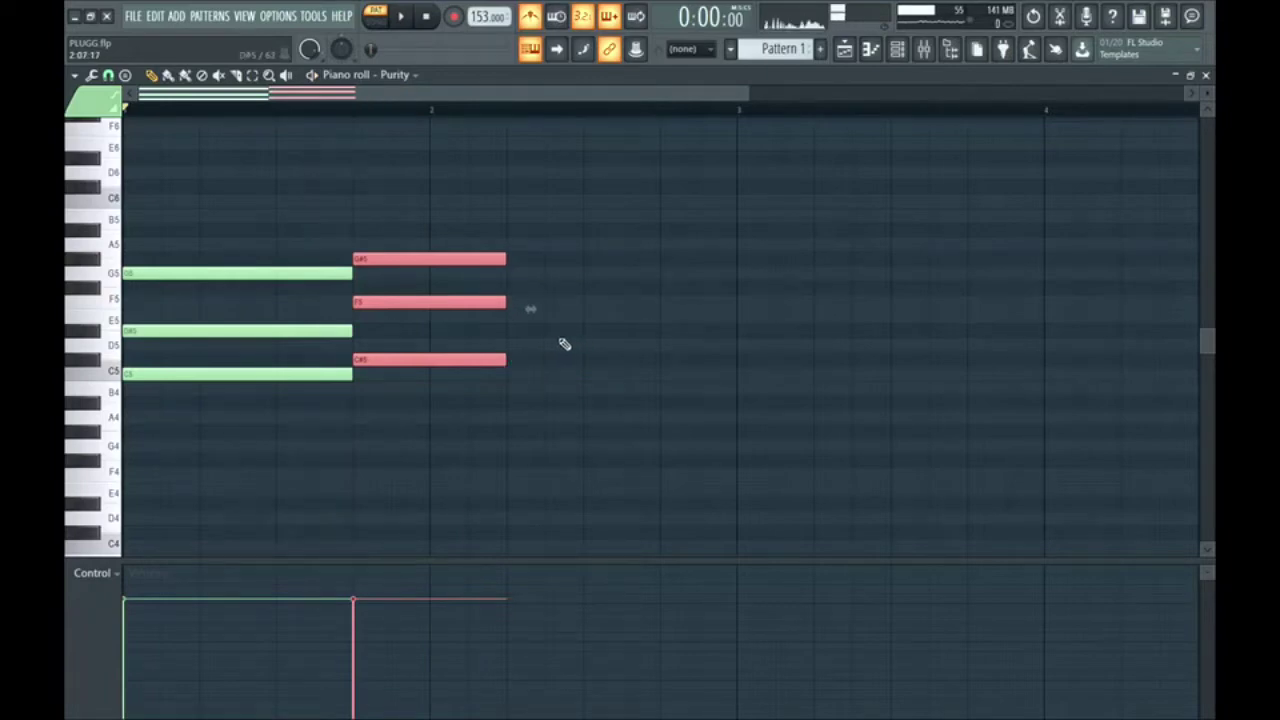
{"action": "key", "text": "ctrl+b"}
{"action": "key", "text": "space"}
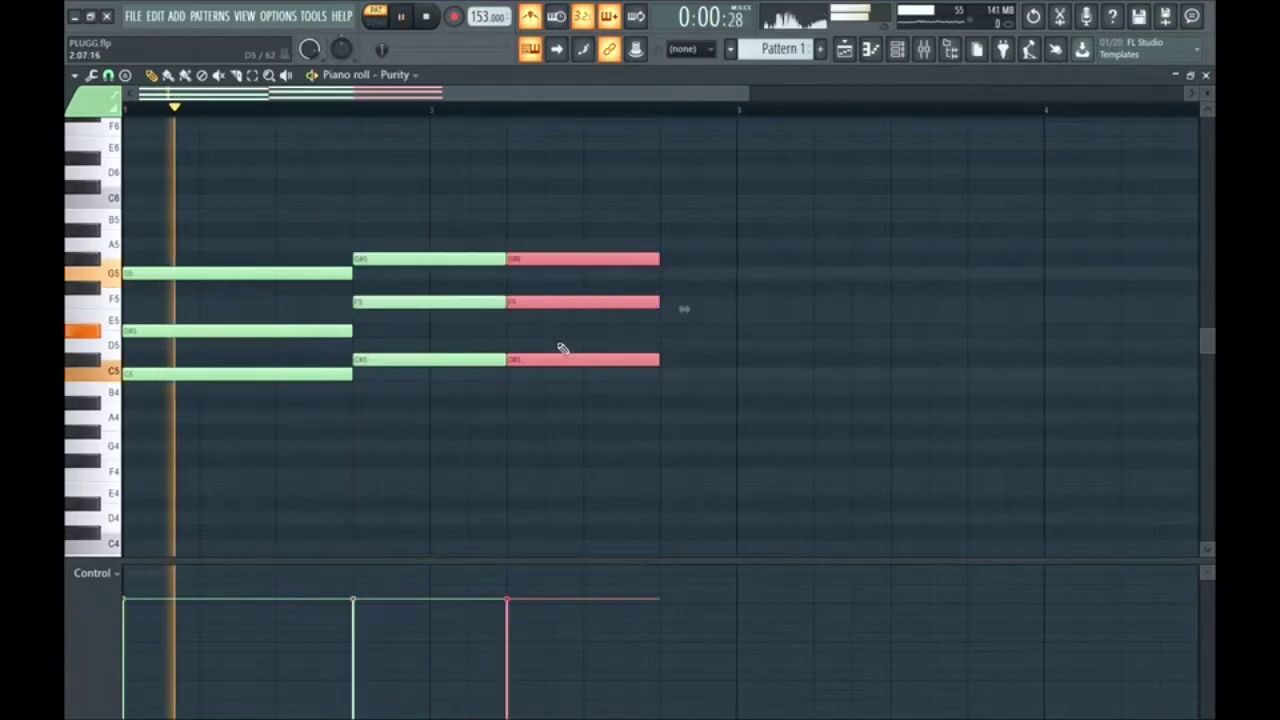
{"action": "left_click", "coordinate": [543, 414]}
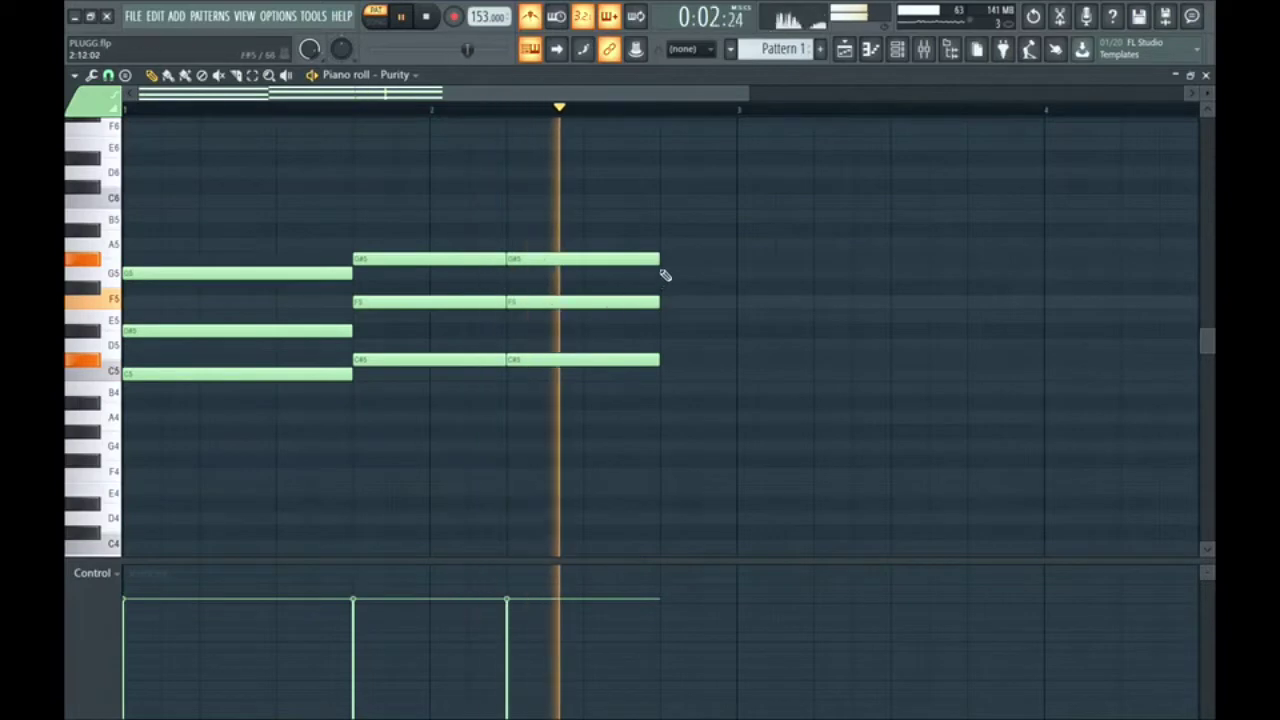
{"action": "key", "text": "space"}
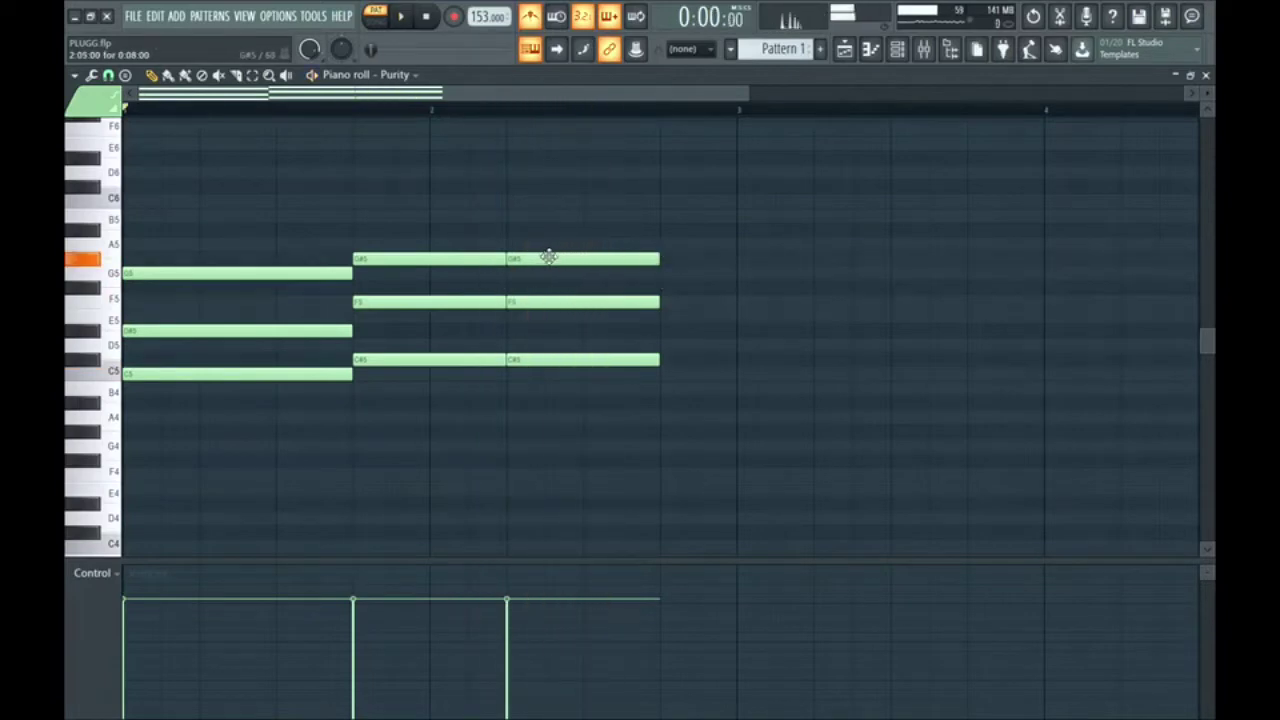
Raise the top note of the third chord to A#5 and play the pattern.
{"action": "left_click_drag", "start_coordinate": [549, 257], "coordinate": [557, 222]}
{"action": "key", "text": "space"}
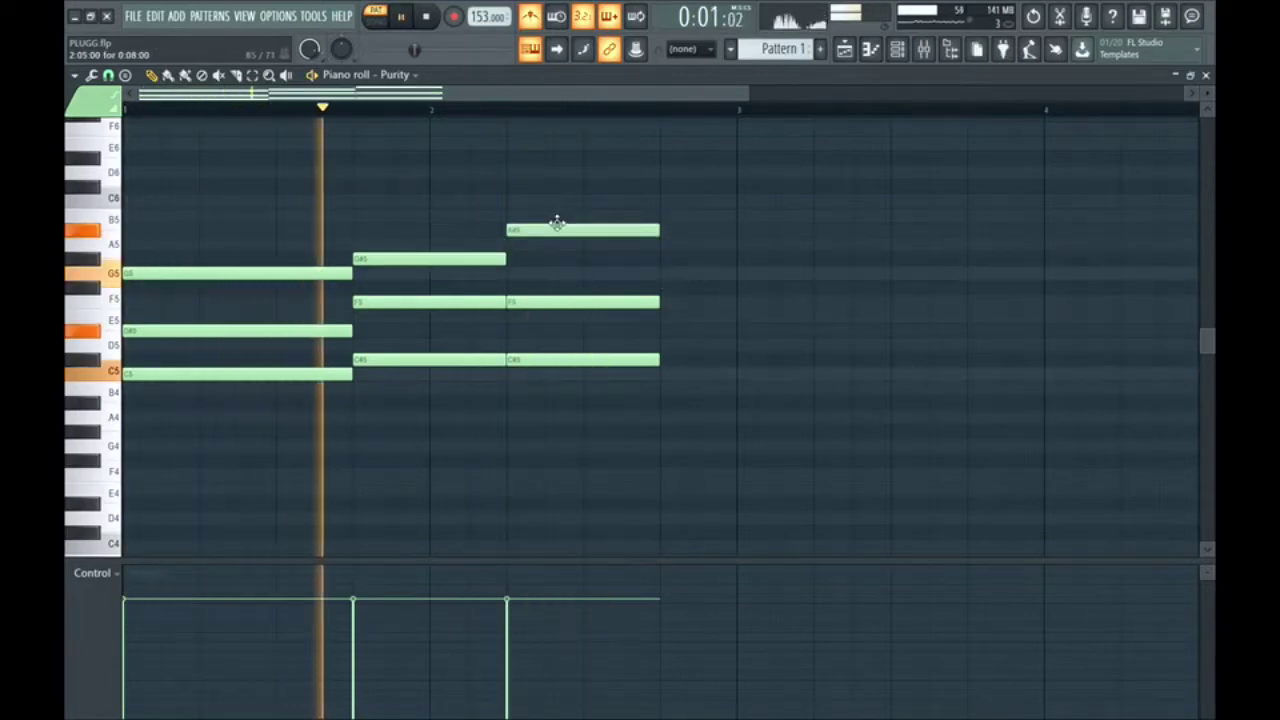
{"action": "key", "text": "space"}
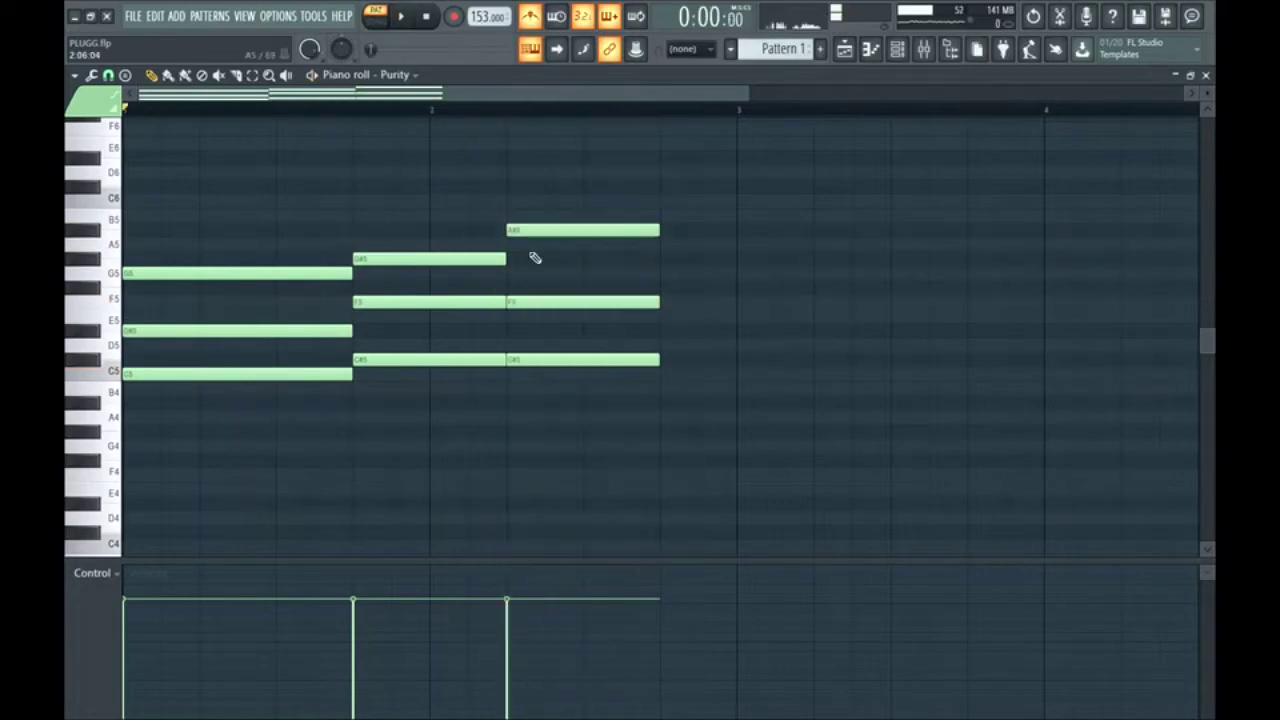
Compare the top notes of the second and third chords and listen to the progression again.
{"action": "left_click", "coordinate": [510, 229]}
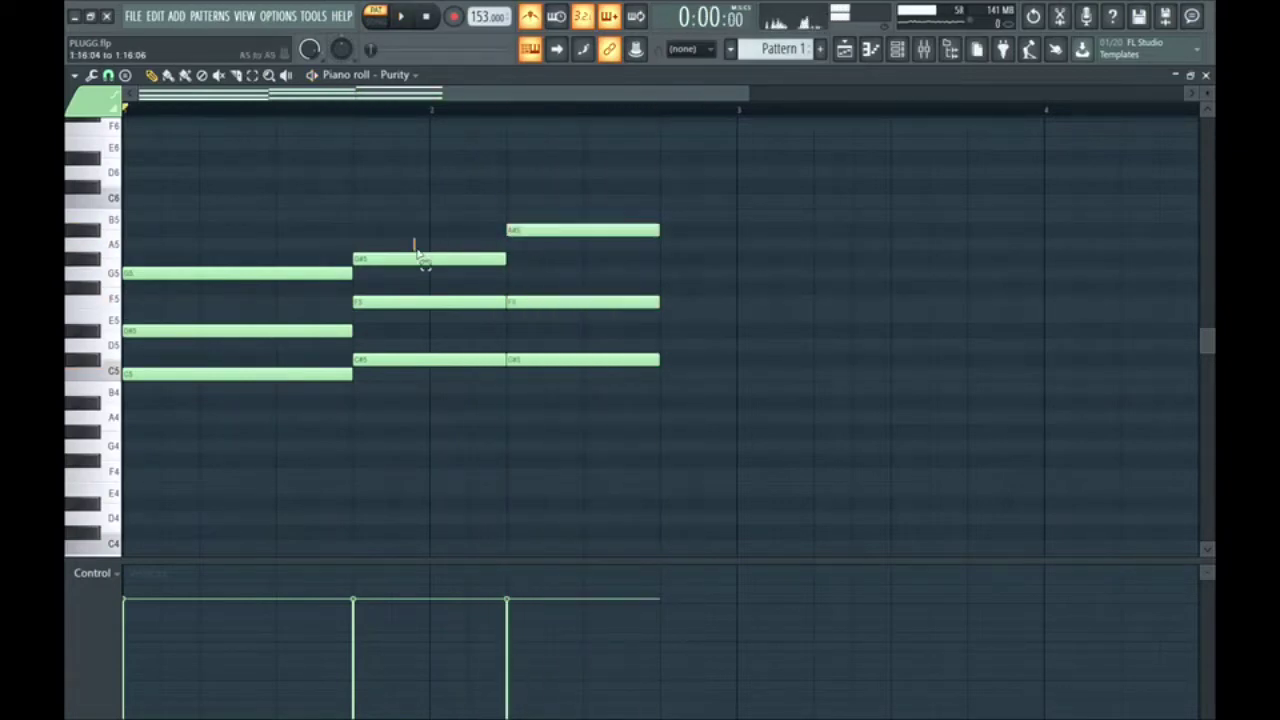
{"action": "left_click", "coordinate": [434, 258]}
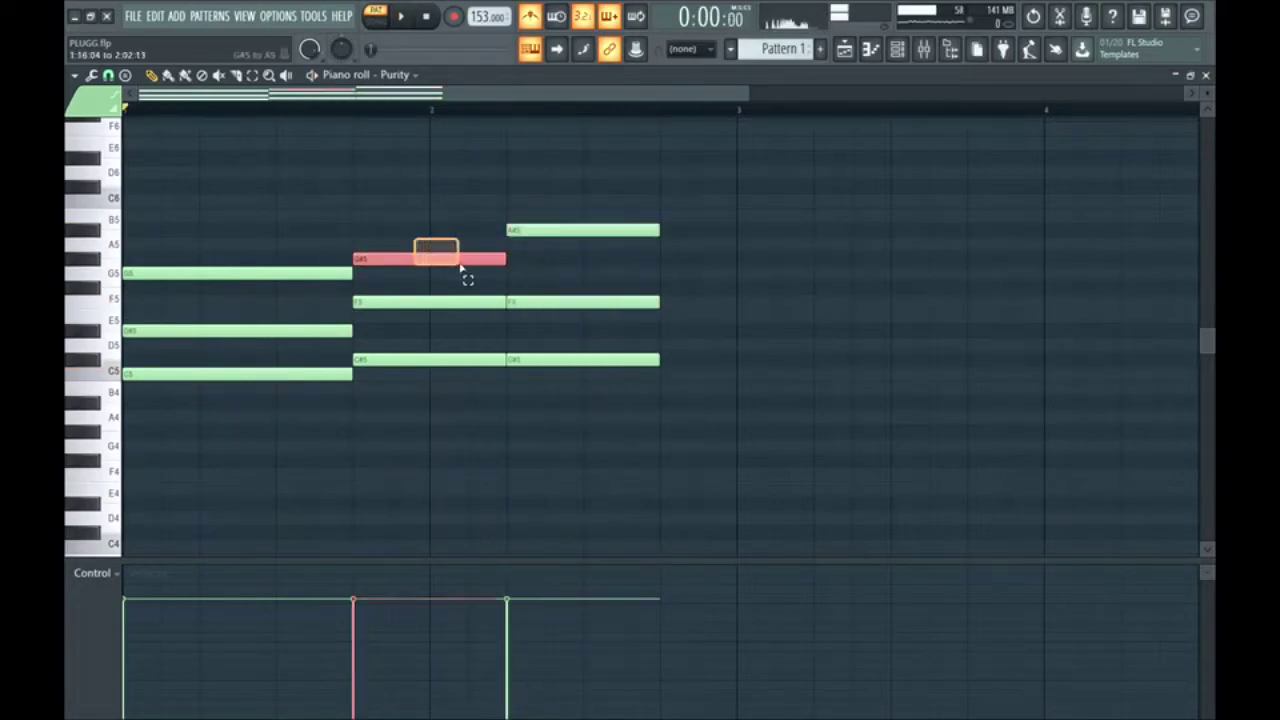
{"action": "left_click", "coordinate": [527, 228]}
{"action": "key", "text": "space"}
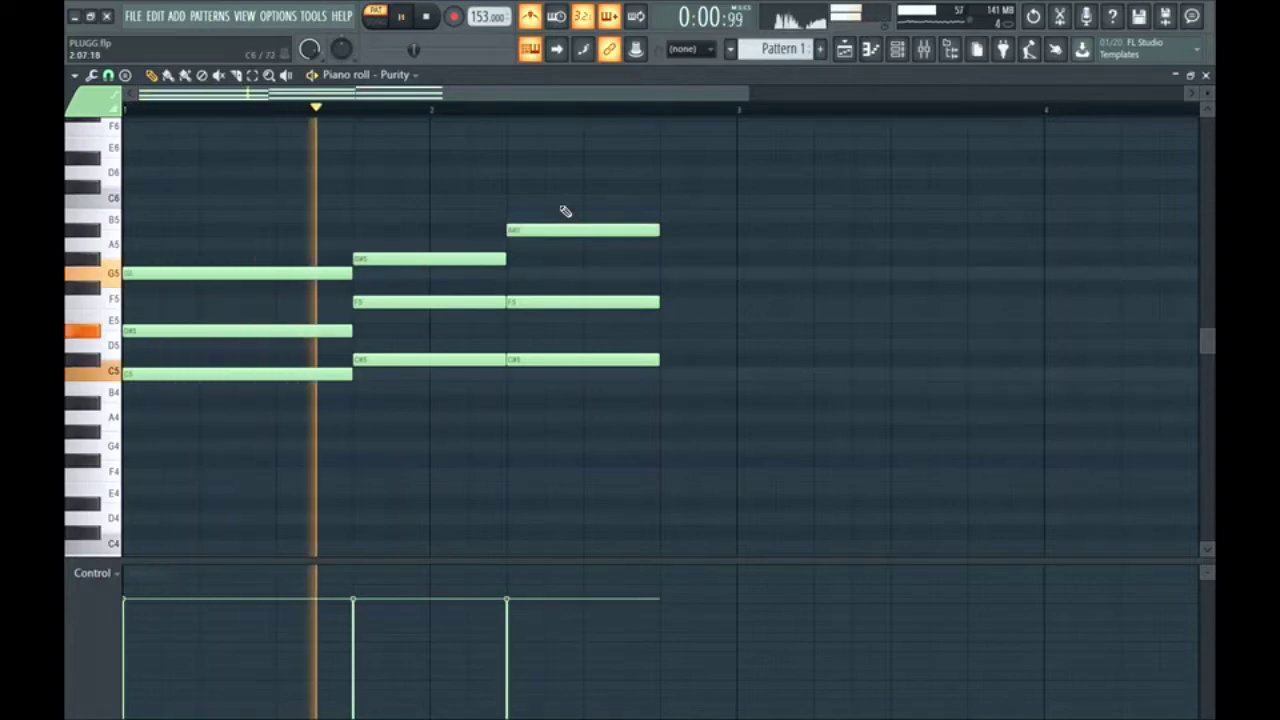
{"action": "key", "text": "space"}
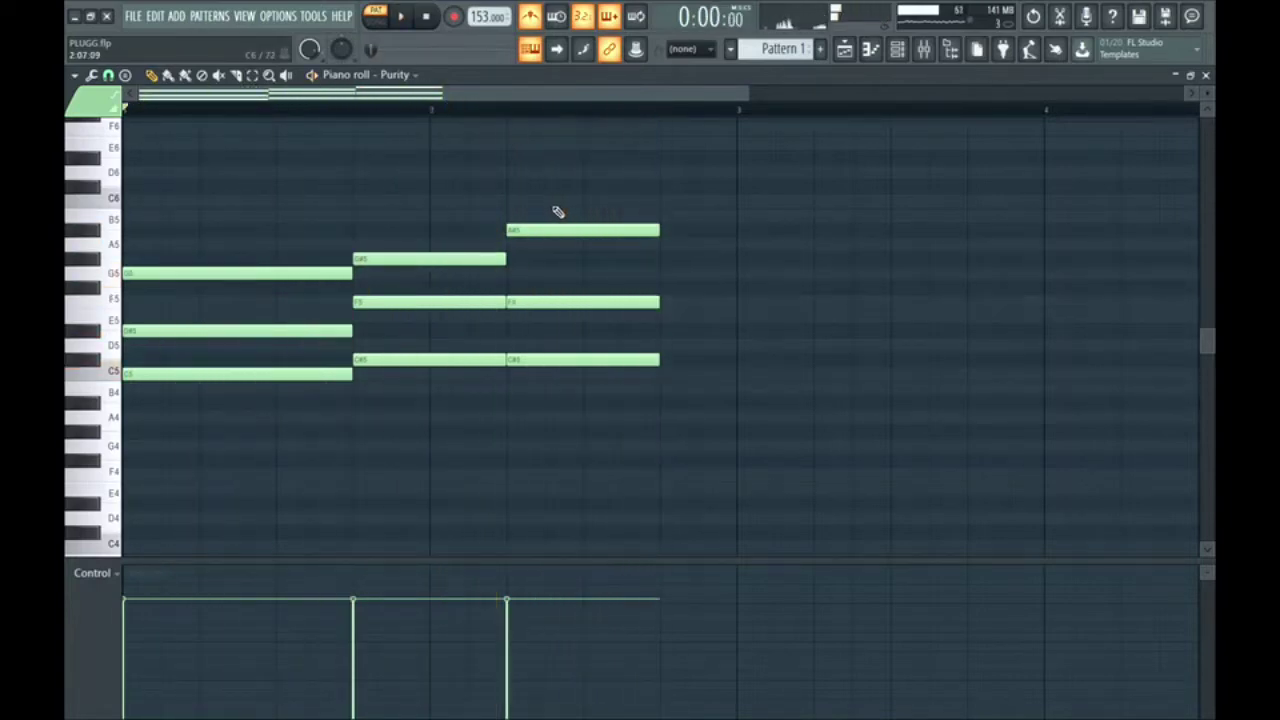
Audition the melody's top notes and add a two-beat C6 note directly after the third chord.
{"action": "scroll", "coordinate": [558, 212], "scroll_direction": "down", "scroll_amount": 3, "text": "ctrl"}
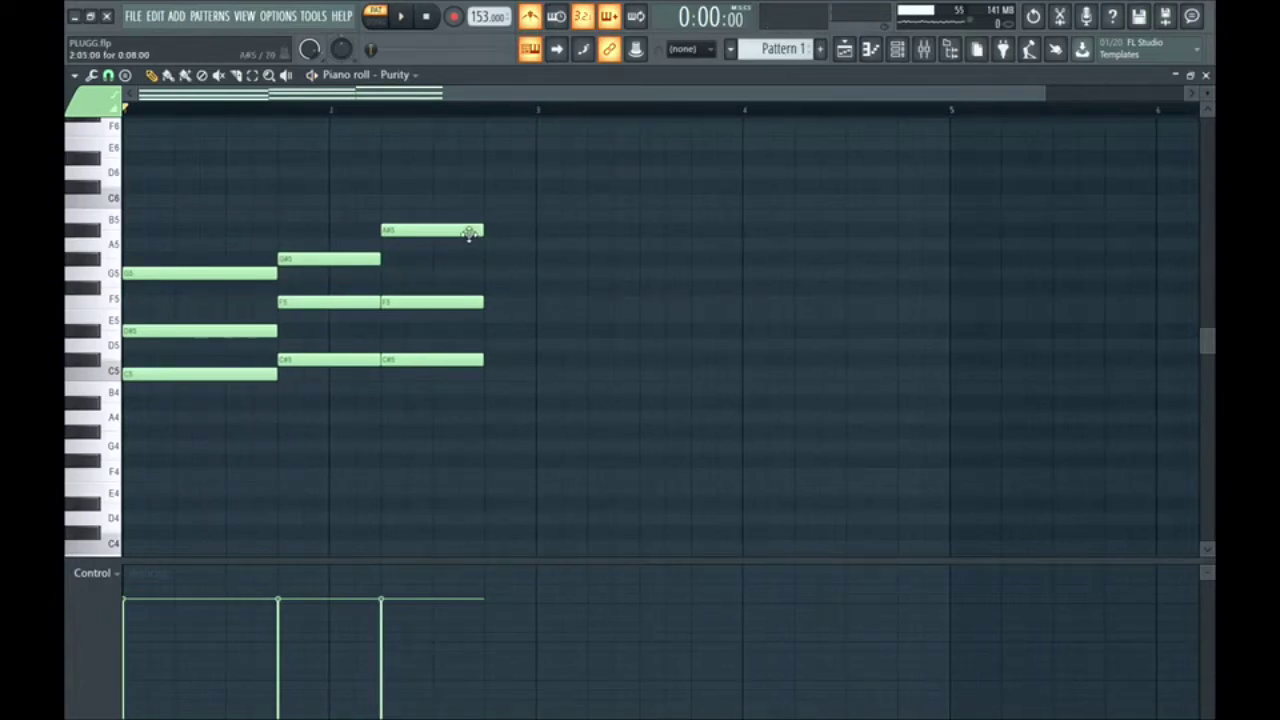
{"action": "scroll", "coordinate": [472, 236], "scroll_direction": "up", "scroll_amount": 2}
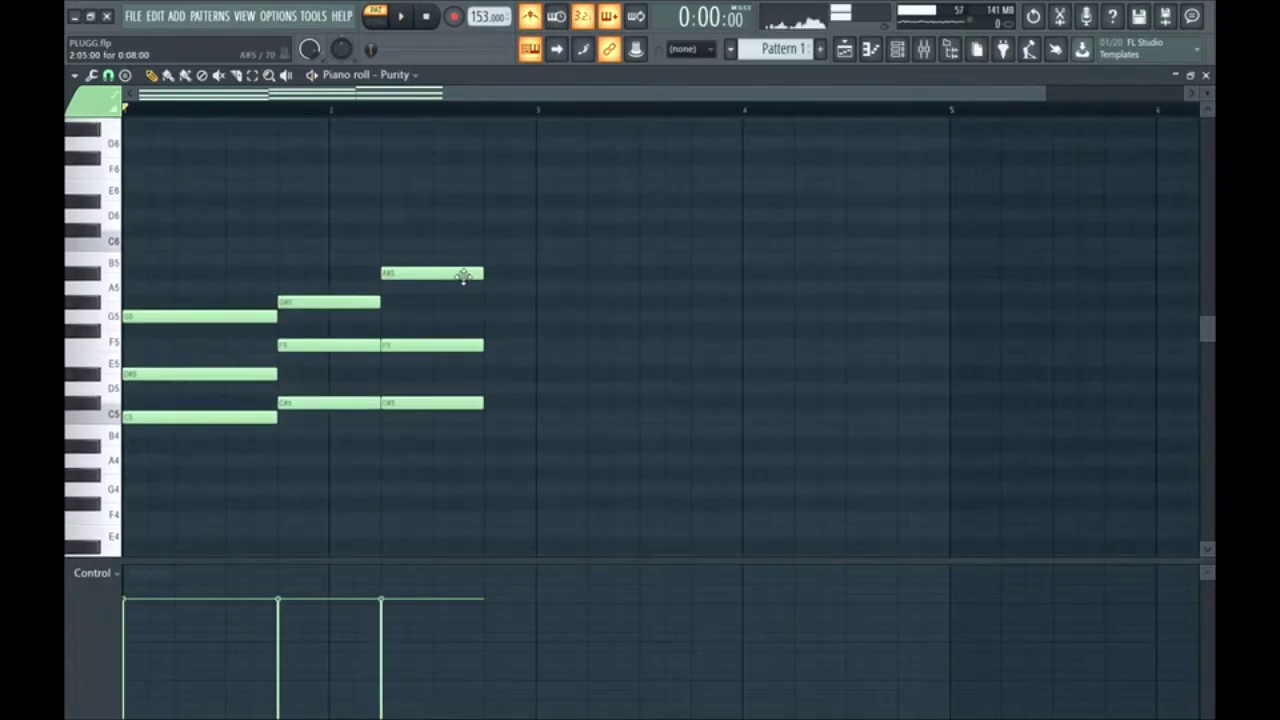
{"action": "left_click", "coordinate": [250, 317]}
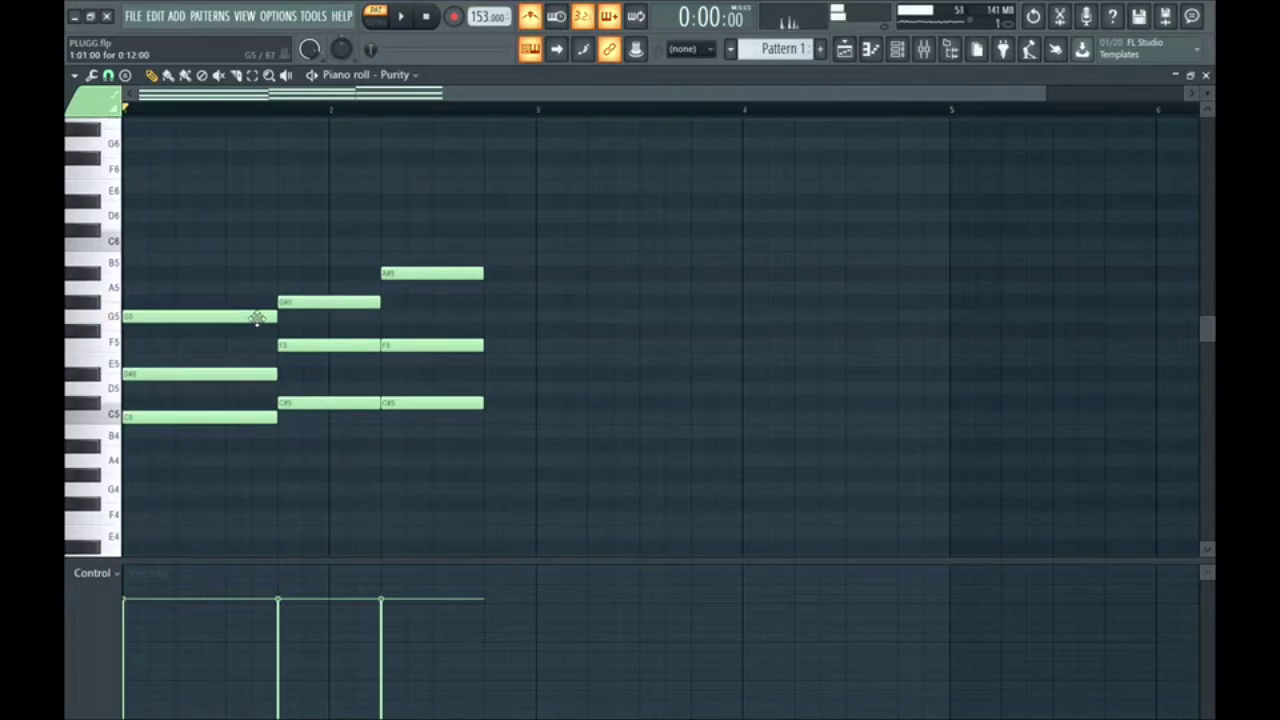
{"action": "left_click", "coordinate": [329, 303]}
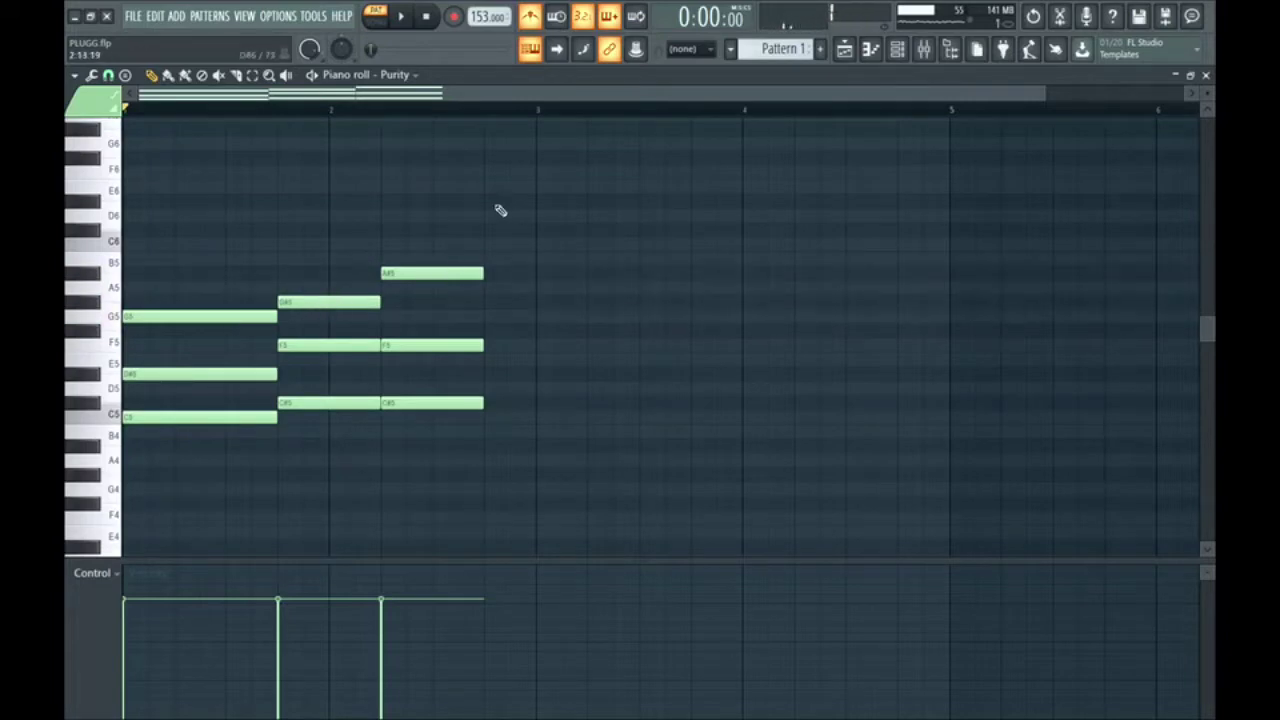
{"action": "left_click_drag", "start_coordinate": [486, 211], "coordinate": [494, 243]}
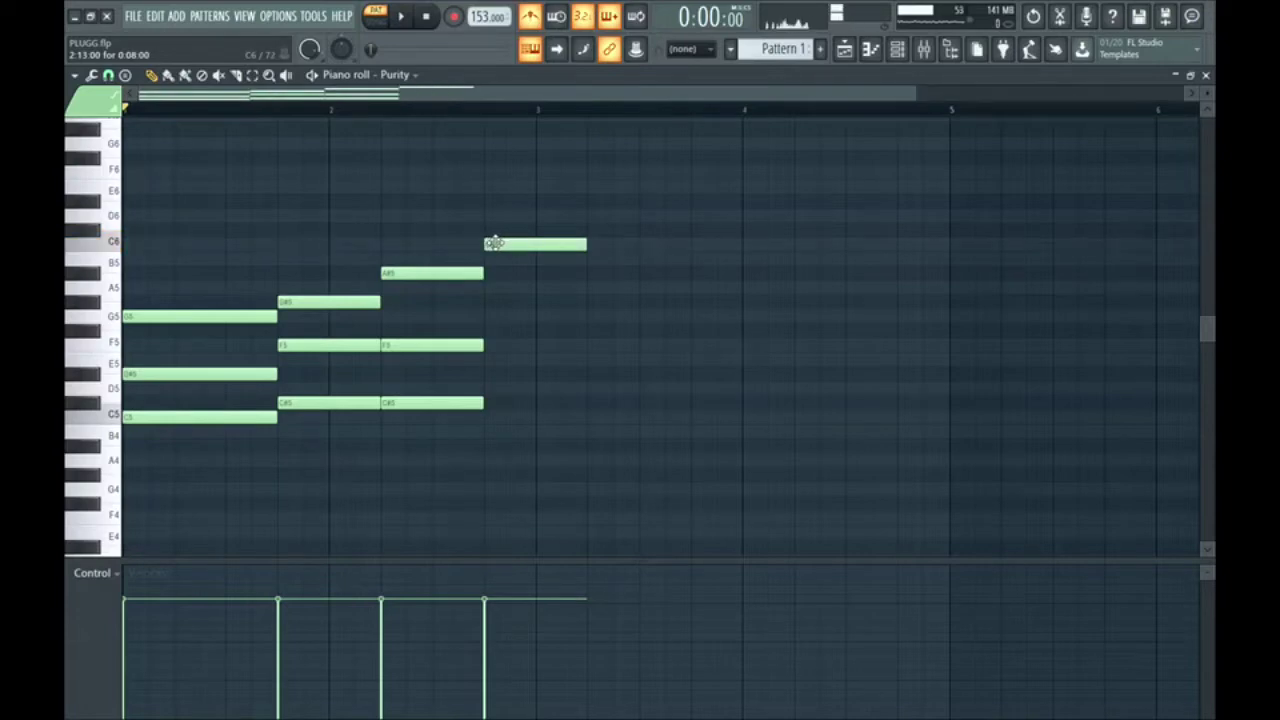
{"action": "left_click", "coordinate": [495, 243]}
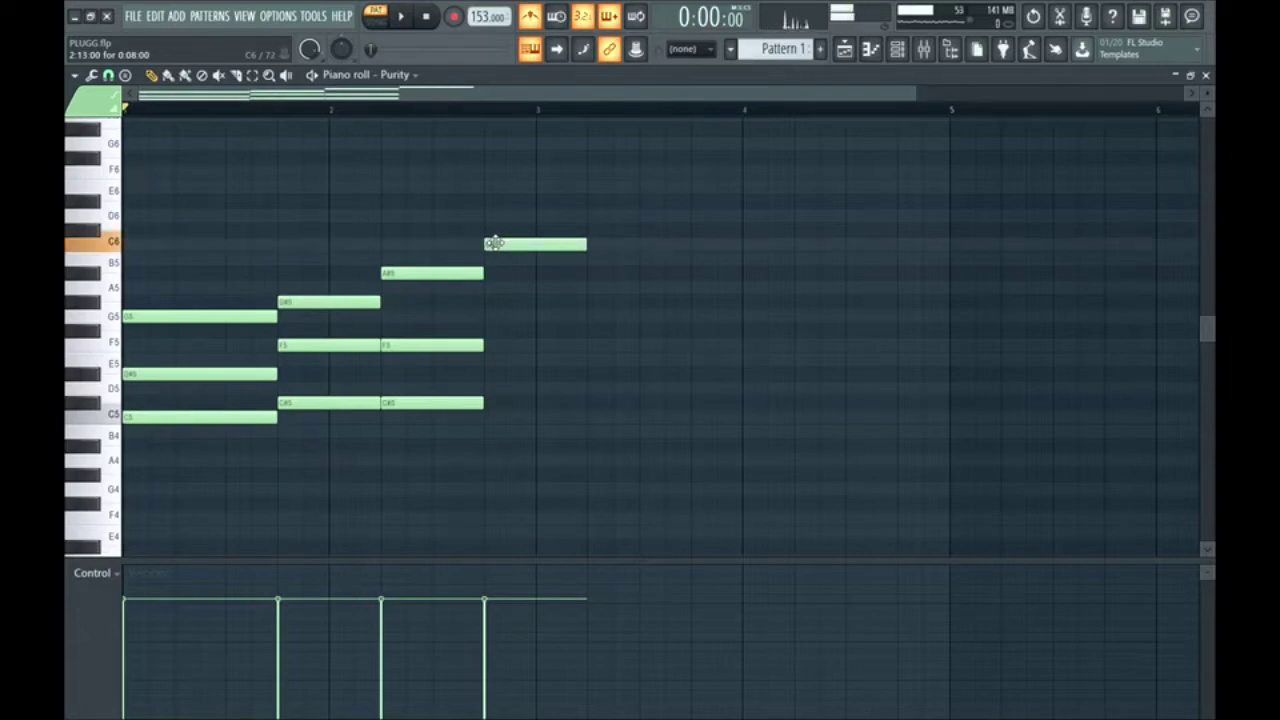
Complete the fourth chord with G#5 and F5 notes under the C6 and play the pattern.
{"action": "left_click", "coordinate": [490, 302]}
{"action": "left_click", "coordinate": [492, 345]}
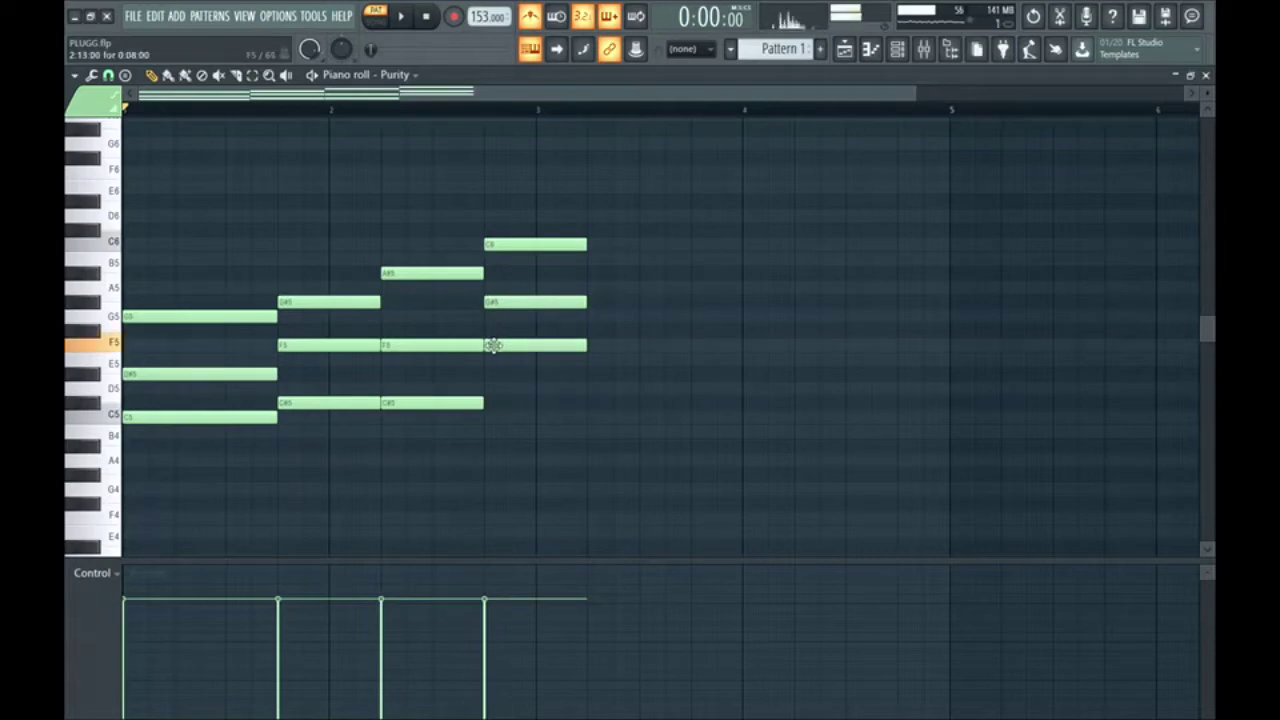
{"action": "key", "text": "space"}
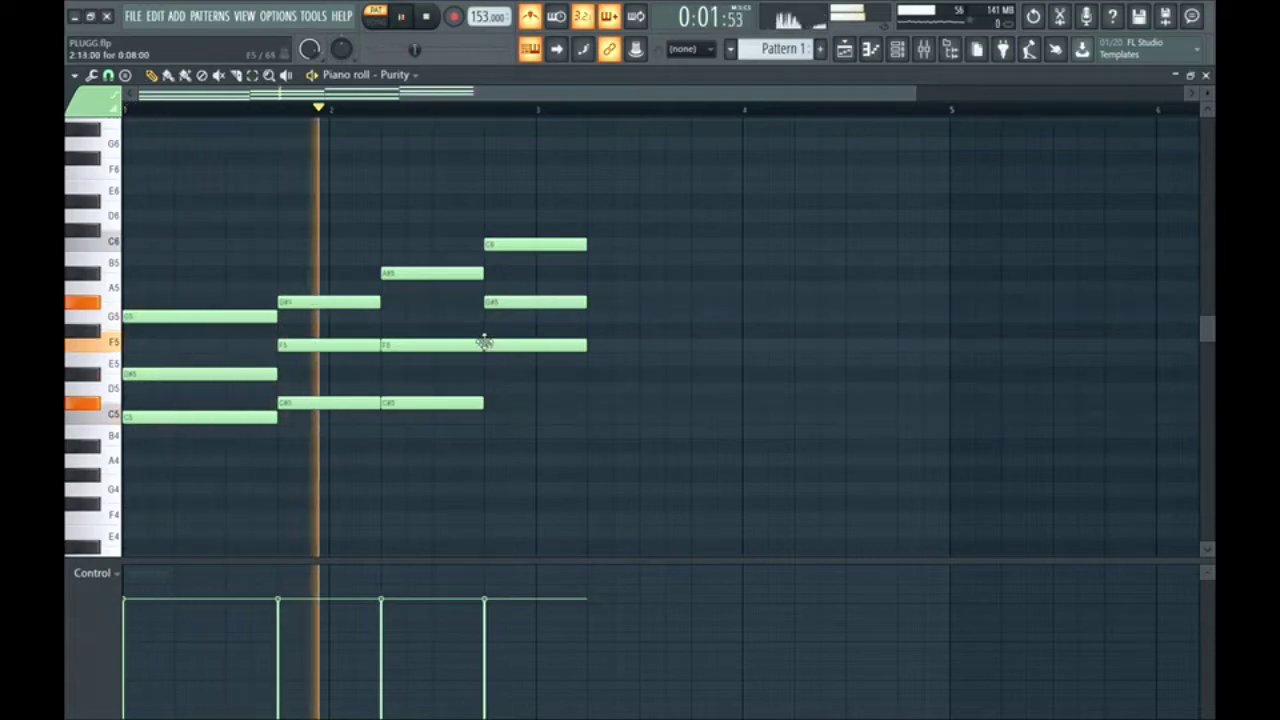
{"action": "key", "text": "space"}
Move the fourth chord to the start of bar 3 and extend the third chord up to it during playback.
{"action": "left_click_drag", "start_coordinate": [543, 234], "coordinate": [551, 354]}
{"action": "key", "text": "space"}
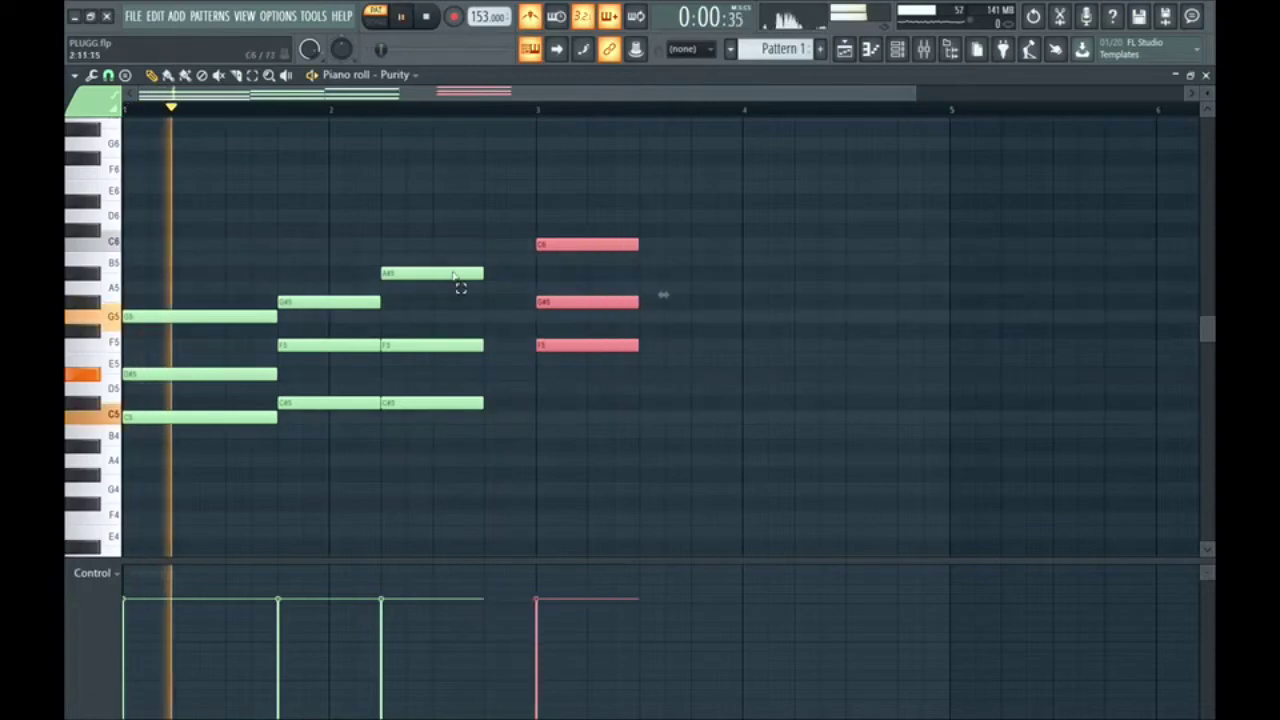
{"action": "left_click_drag", "start_coordinate": [466, 243], "coordinate": [560, 411]}
{"action": "left_click", "coordinate": [560, 411]}
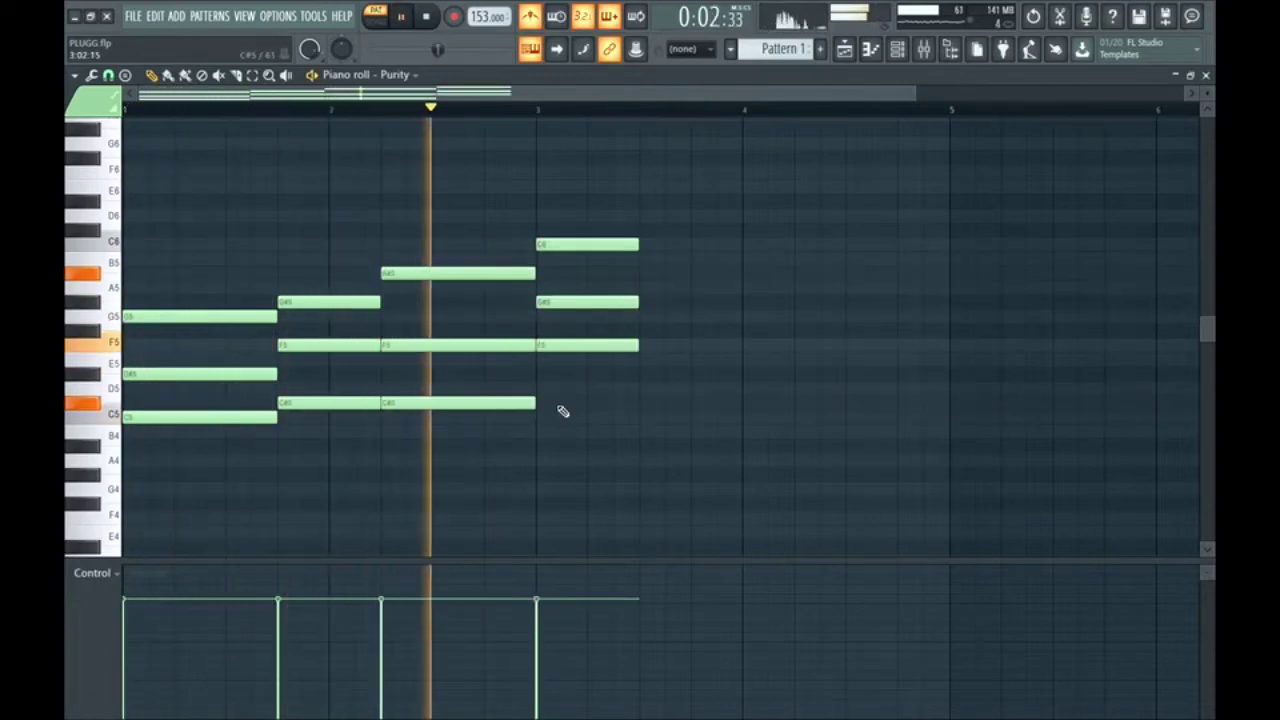
{"action": "key", "text": "space"}
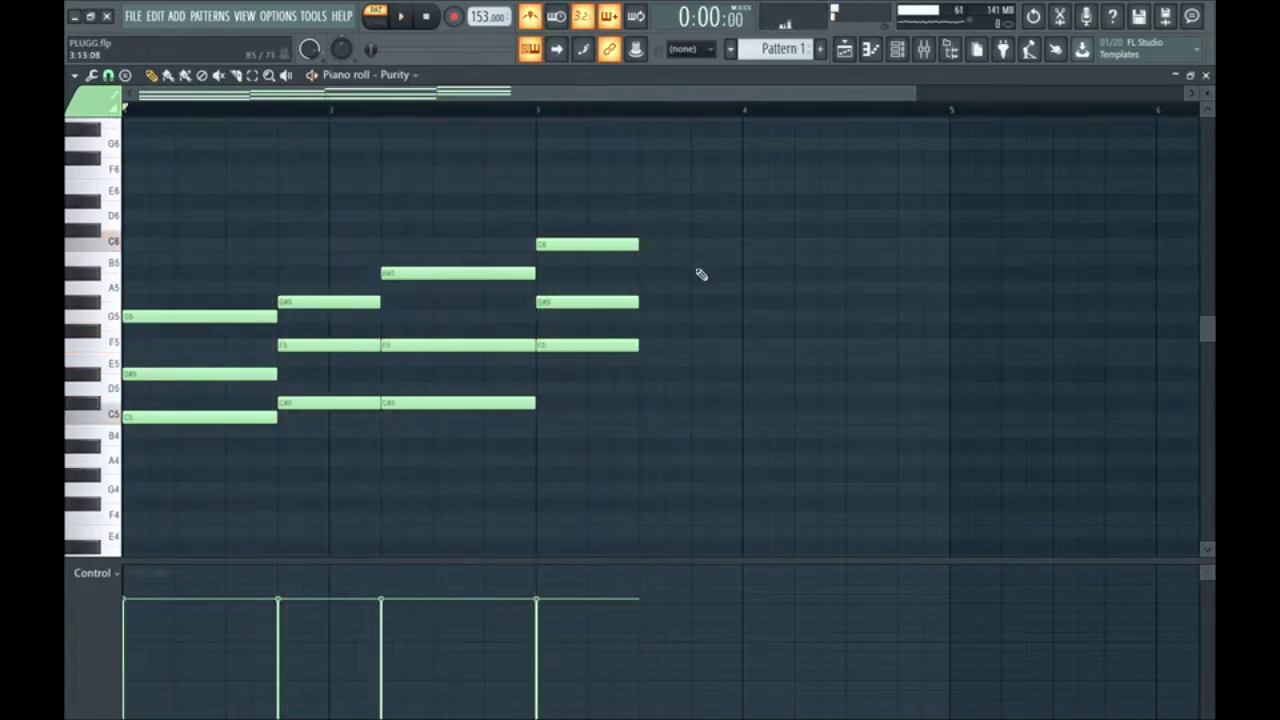
Add a three-beat chord of G5, D#5 and C5 on beat 4 of bar 3 and extend the fourth chord up to it.
{"action": "left_click_drag", "start_coordinate": [691, 274], "coordinate": [694, 317]}
{"action": "key", "text": "space"}
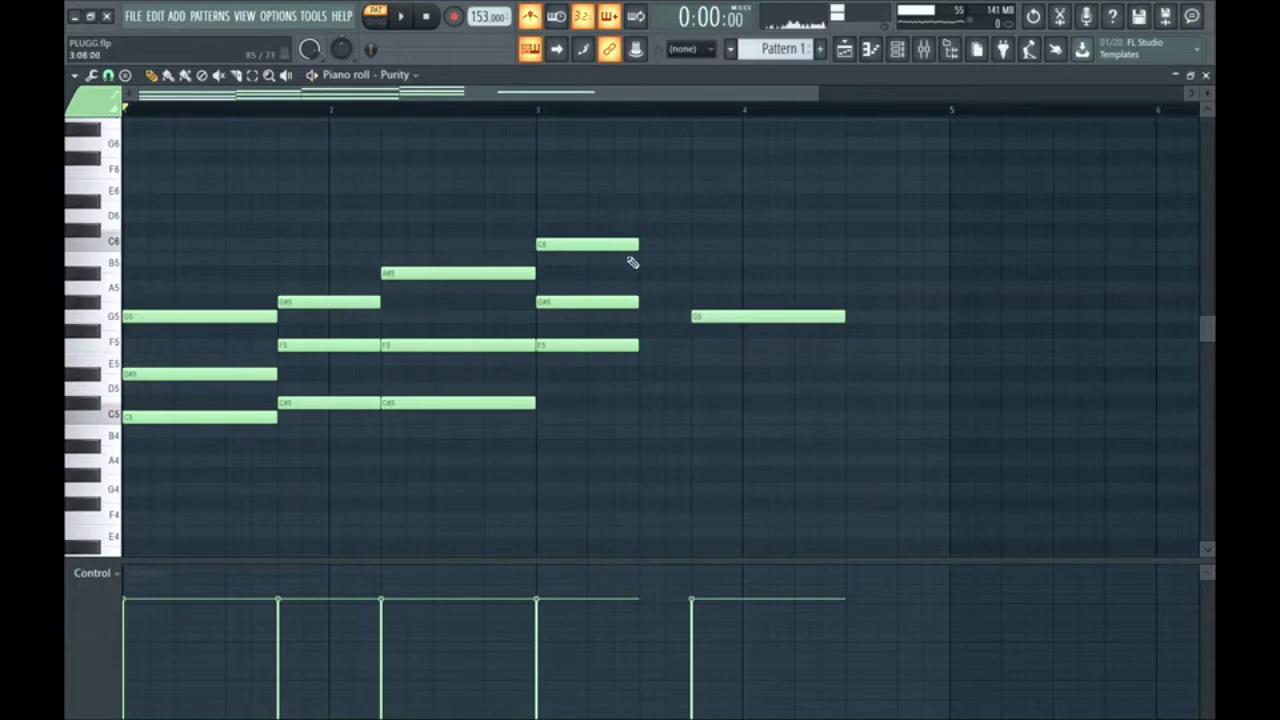
{"action": "left_click", "coordinate": [693, 374]}
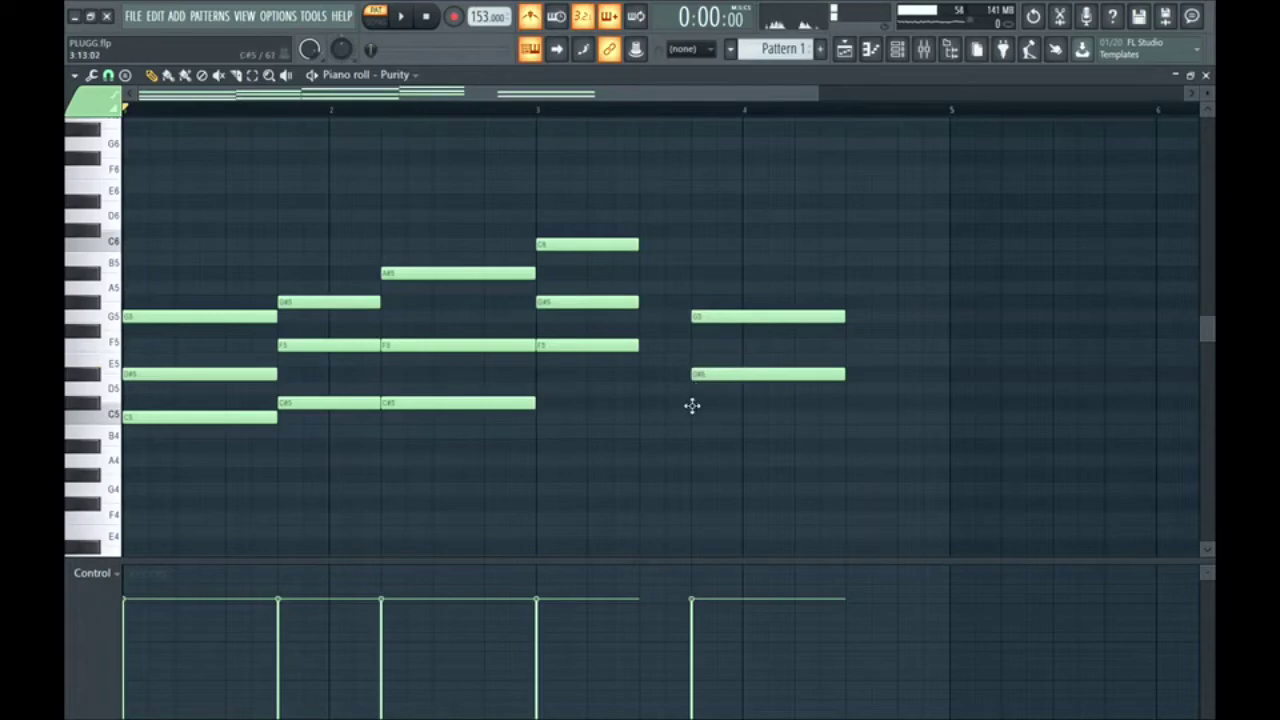
{"action": "left_click", "coordinate": [692, 403]}
{"action": "left_click_drag", "start_coordinate": [707, 403], "coordinate": [707, 417]}
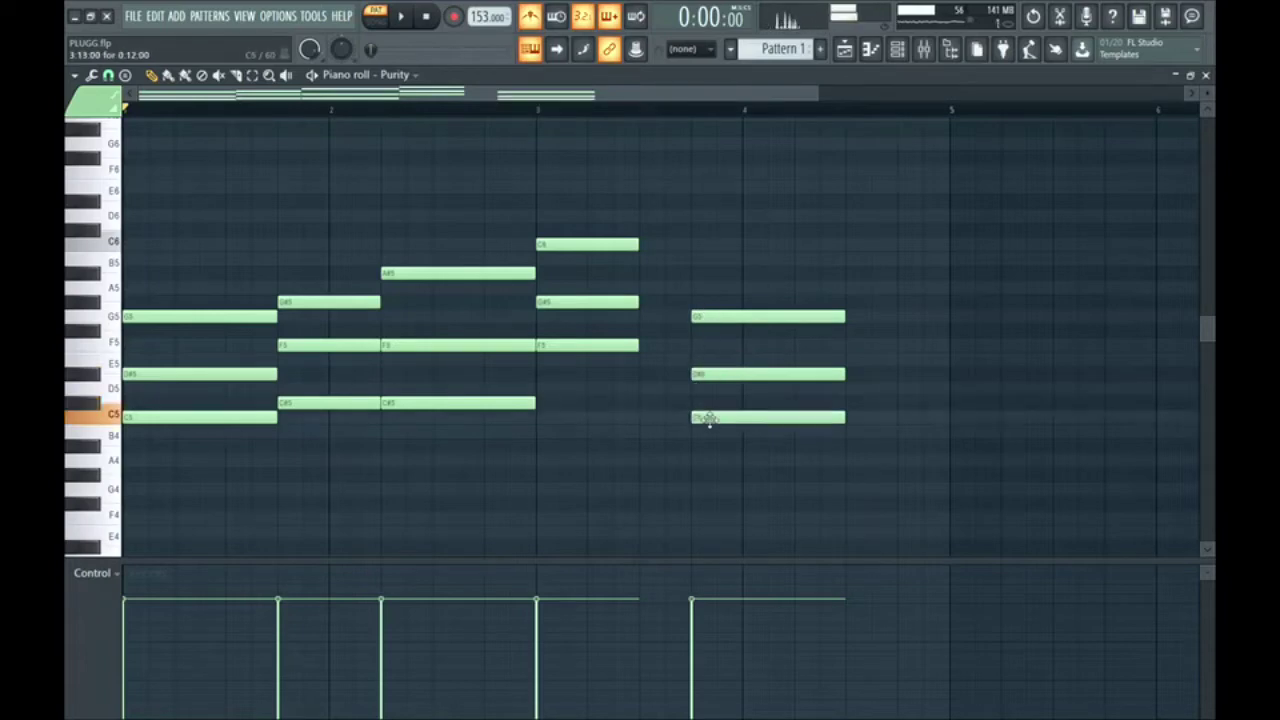
{"action": "key", "text": "space"}
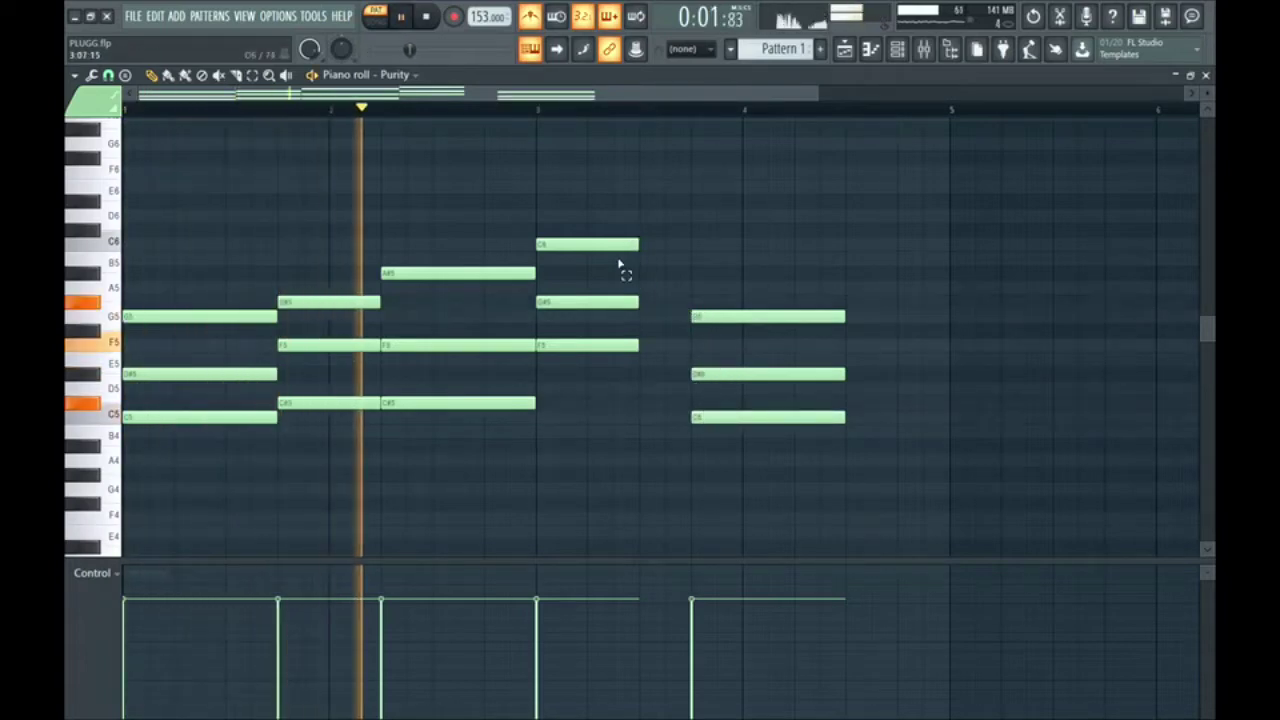
{"action": "left_click_drag", "start_coordinate": [620, 225], "coordinate": [684, 360]}
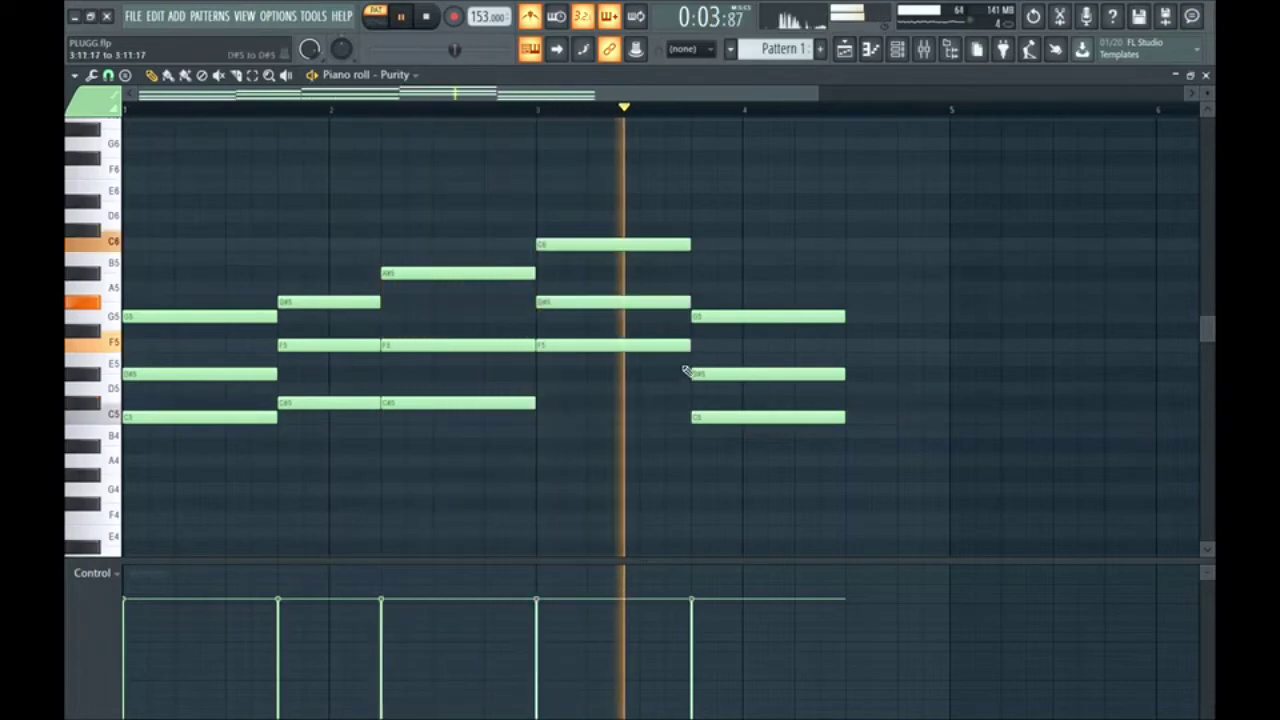
Shorten the fifth chord to two beats and duplicate it directly after itself.
{"action": "left_click_drag", "start_coordinate": [803, 303], "coordinate": [791, 418]}
{"action": "key", "text": "space"}
{"action": "key", "text": "ctrl+b"}
{"action": "left_click", "coordinate": [666, 471]}
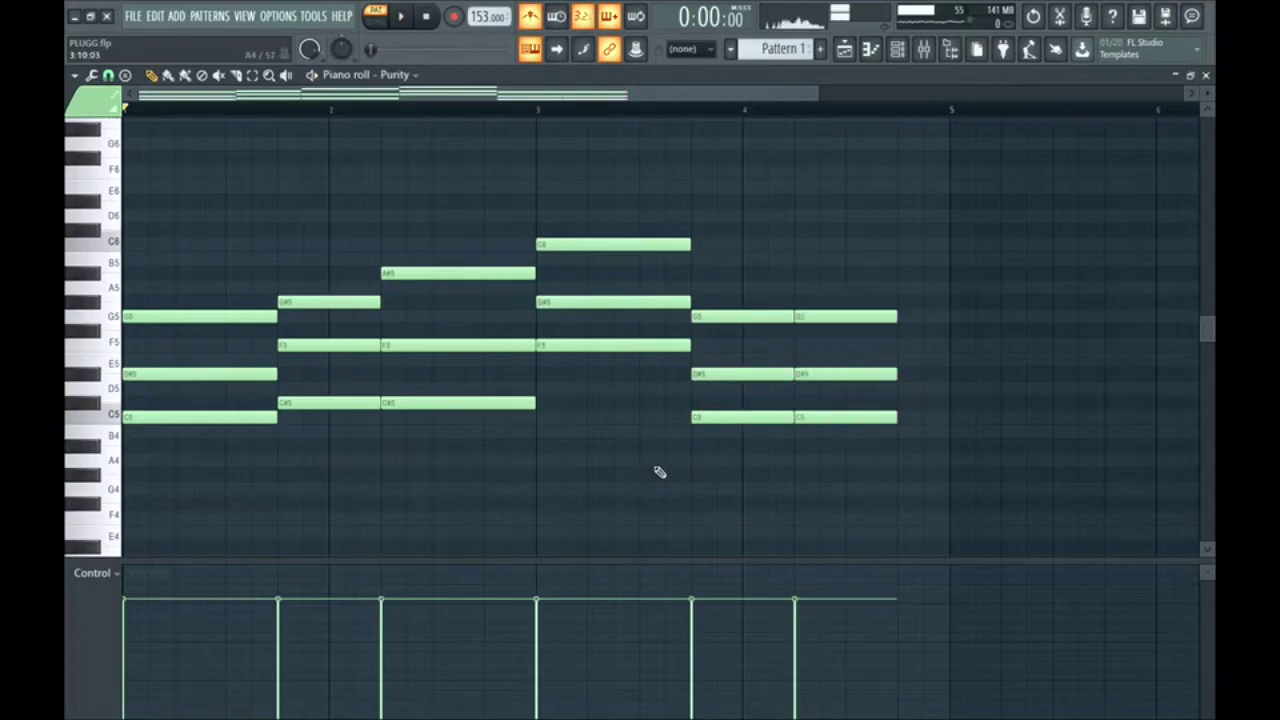
Shorten the fourth chord to two beats and play the progression from beat 4 of bar 2.
{"action": "left_click_drag", "start_coordinate": [632, 196], "coordinate": [645, 361]}
{"action": "left_click", "coordinate": [634, 364]}
{"action": "left_click", "coordinate": [491, 110]}
{"action": "key", "text": "space"}
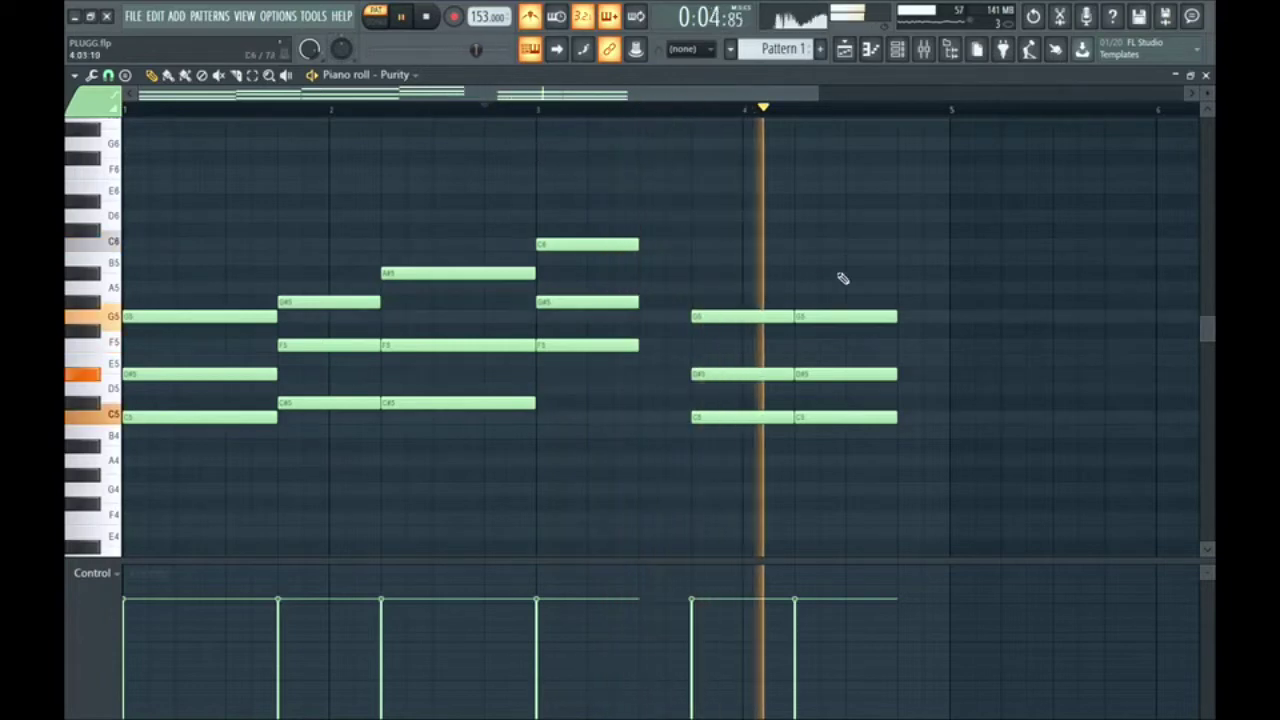
{"action": "key", "text": "space"}
Add a G#5 note on beat 4 of bar 4, directly after the sixth chord, and compare it with earlier top notes.
{"action": "left_click", "coordinate": [897, 303]}
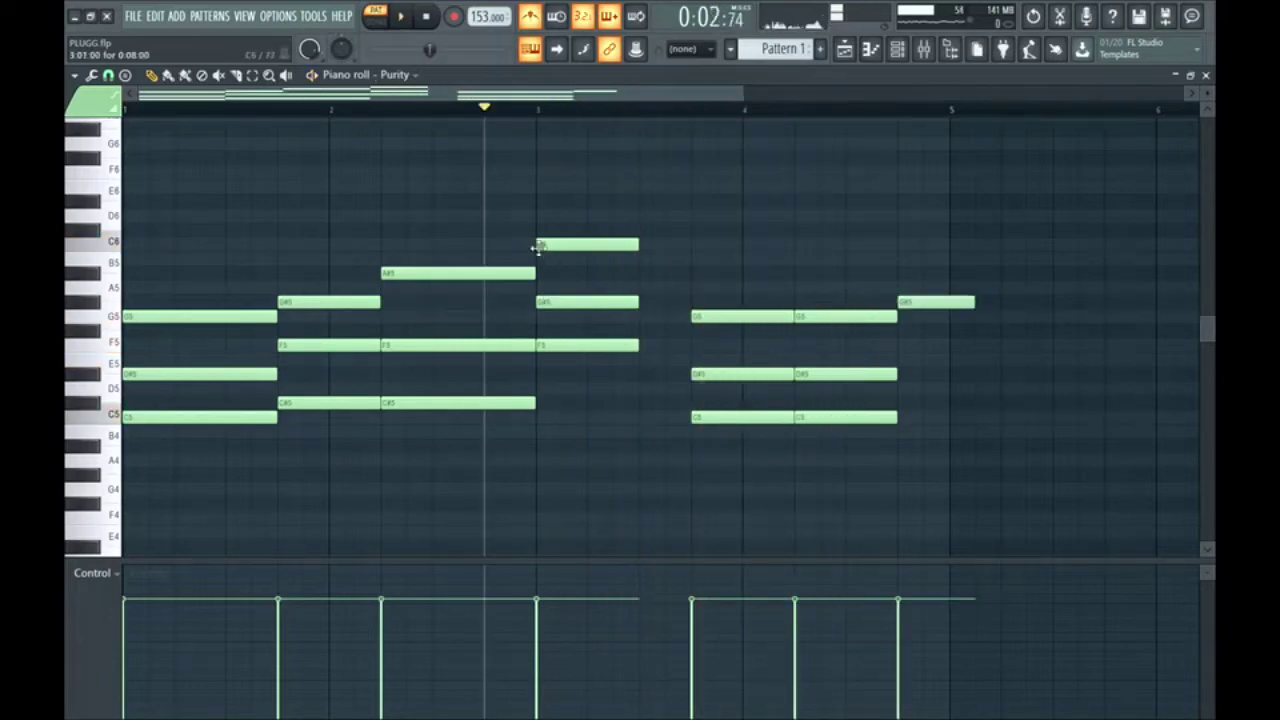
{"action": "left_click", "coordinate": [430, 273]}
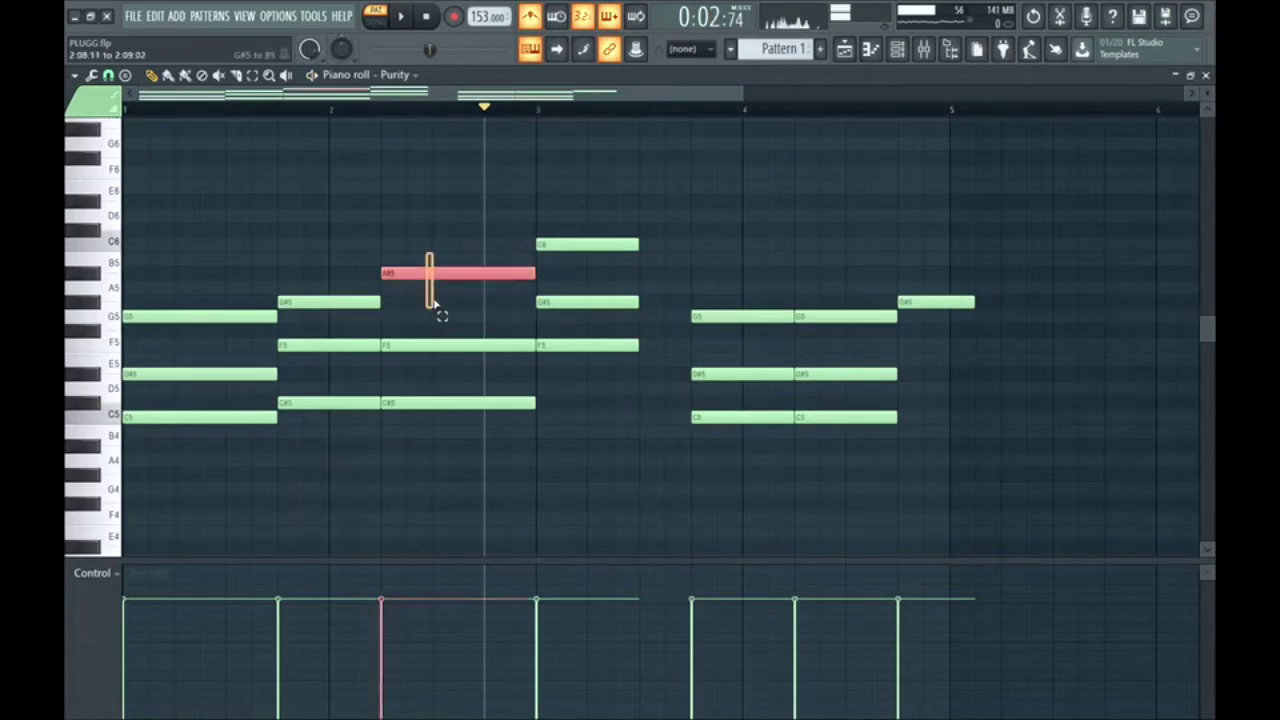
{"action": "left_click", "coordinate": [828, 318]}
{"action": "left_click", "coordinate": [912, 302]}
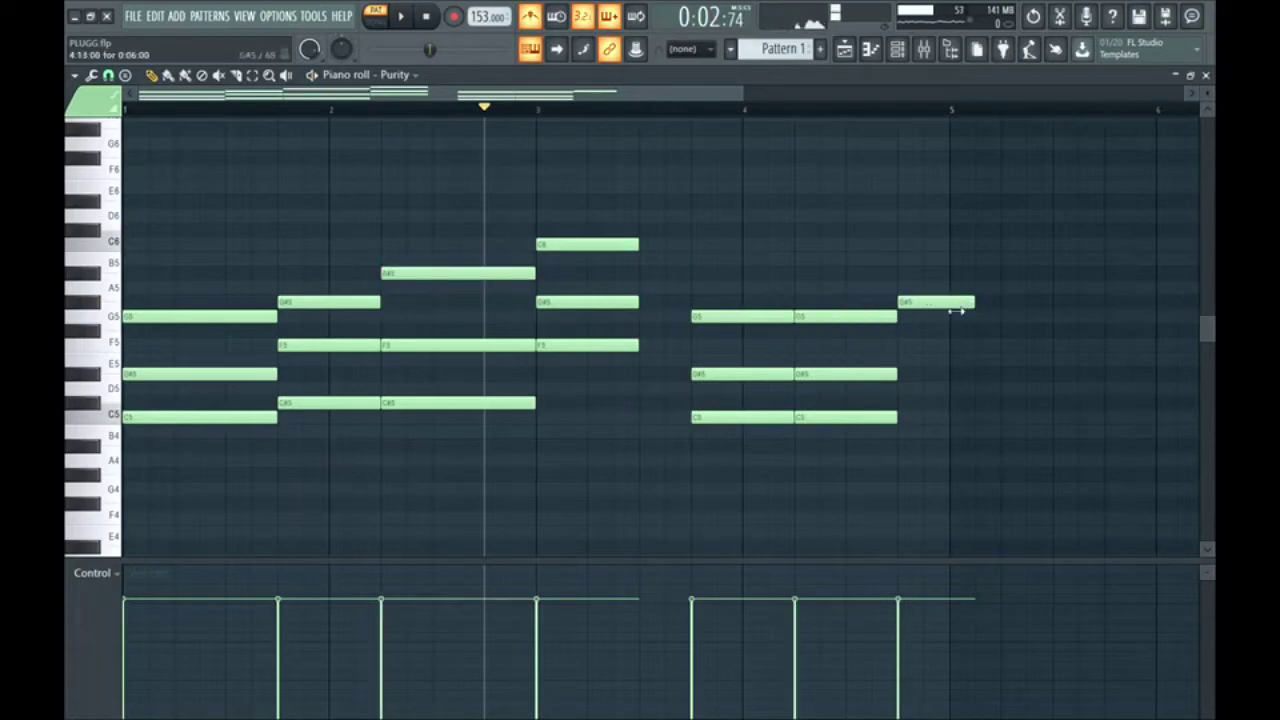
Shorten the sixth chord to one and a half beats and follow it with a G#5, D#5 and C5 chord lasting to the end of bar 4.
{"action": "left_click_drag", "start_coordinate": [957, 311], "coordinate": [932, 311]}
{"action": "left_click_drag", "start_coordinate": [871, 357], "coordinate": [946, 412]}
{"action": "key", "text": "space"}
{"action": "left_click_drag", "start_coordinate": [851, 290], "coordinate": [852, 424]}
{"action": "left_click_drag", "start_coordinate": [925, 290], "coordinate": [925, 430]}
{"action": "left_click_drag", "start_coordinate": [983, 372], "coordinate": [949, 420]}
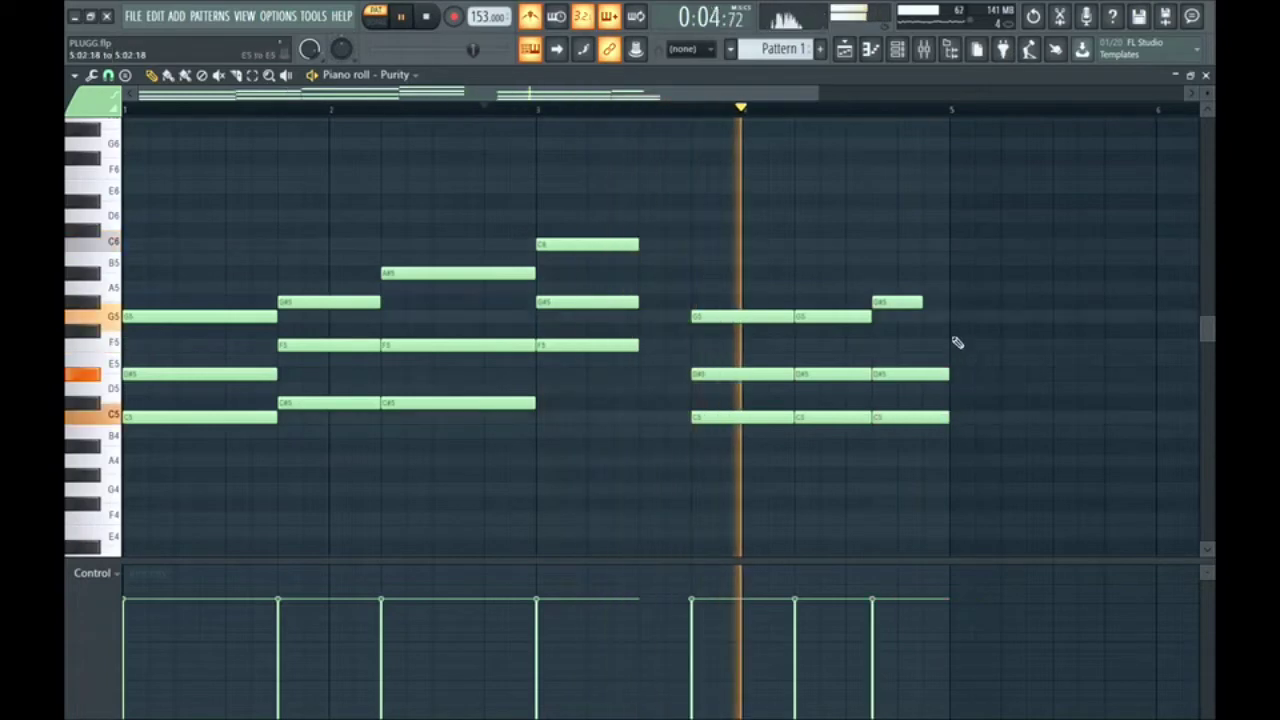
{"action": "left_click_drag", "start_coordinate": [922, 300], "coordinate": [950, 306]}
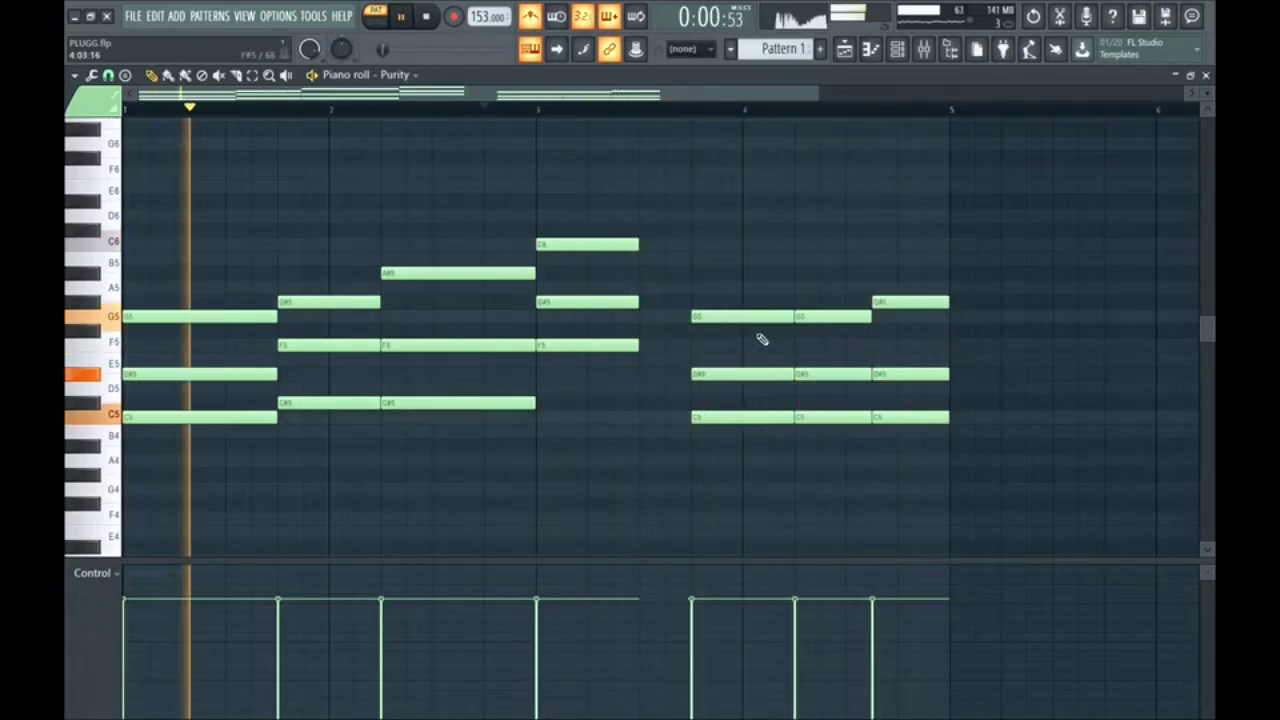
Shorten the third chord to two beats and replay the progression.
{"action": "left_click_drag", "start_coordinate": [478, 262], "coordinate": [486, 419]}
{"action": "key", "text": "space"}
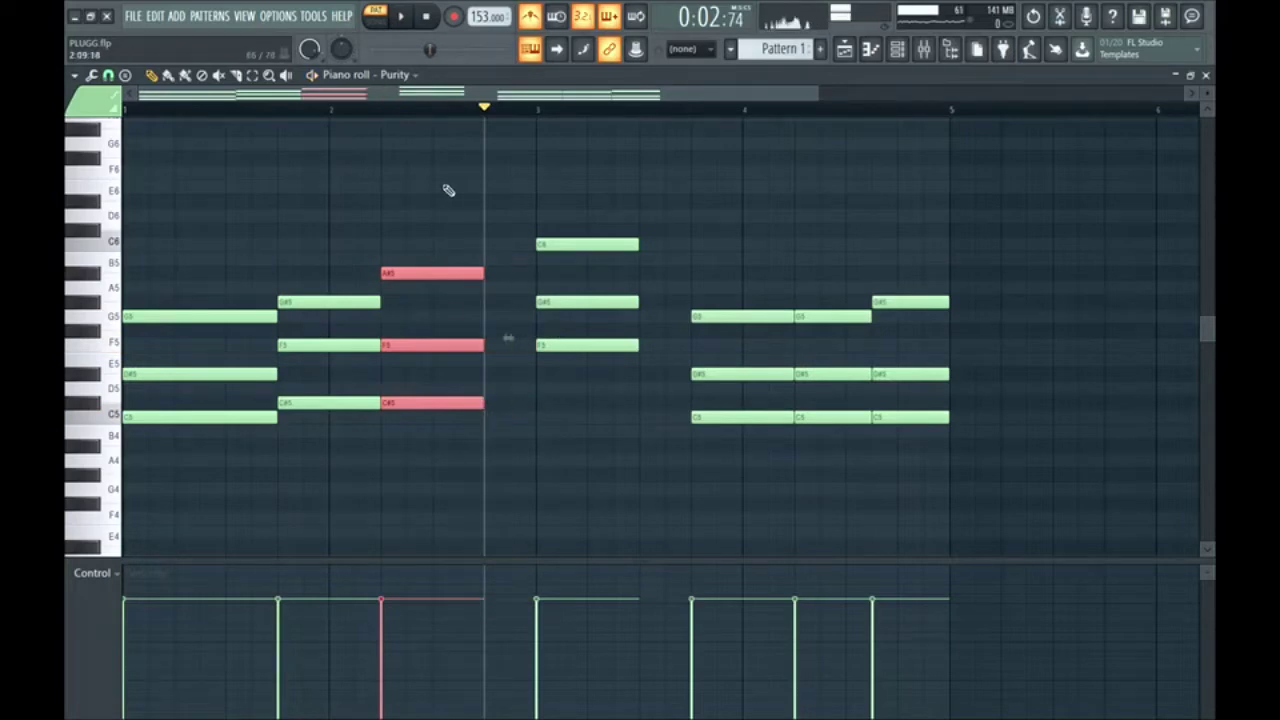
{"action": "left_click", "coordinate": [427, 17]}
{"action": "key", "text": "space"}
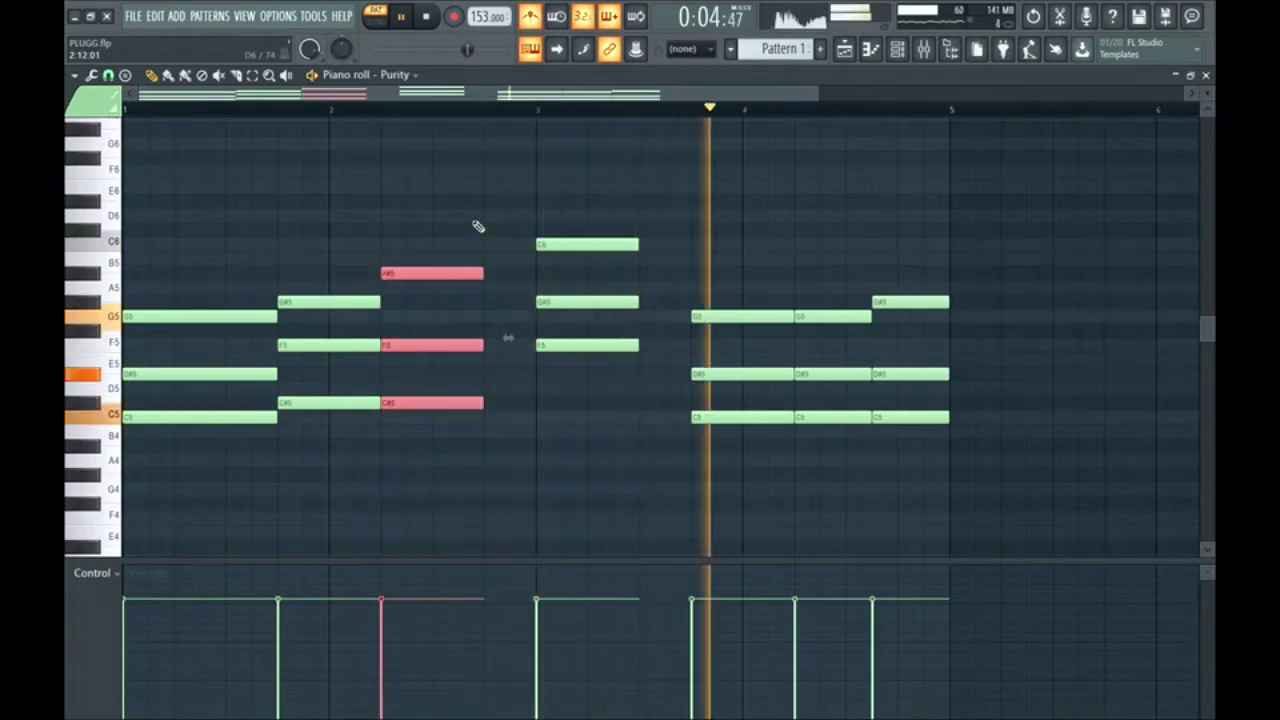
Shorten the sixth chord to one beat, leaving a gap before the final chord, and listen to the progression.
{"action": "left_click_drag", "start_coordinate": [914, 268], "coordinate": [946, 462]}
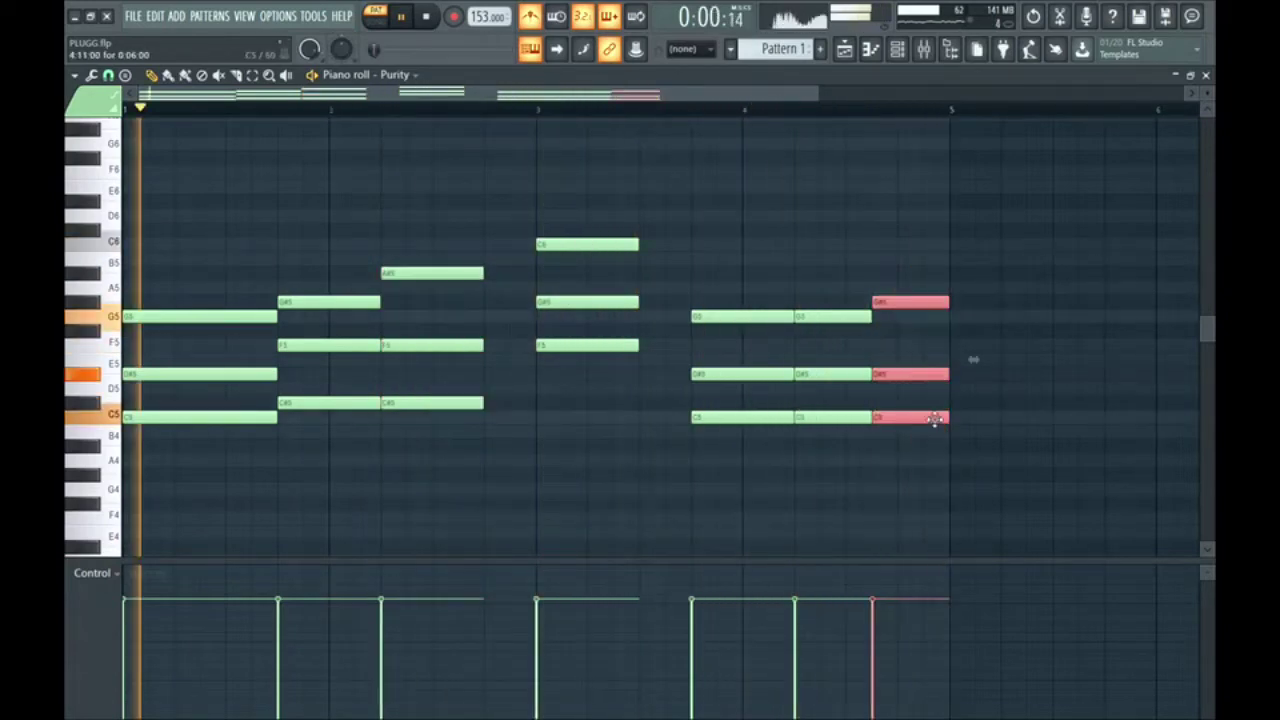
{"action": "left_click_drag", "start_coordinate": [834, 285], "coordinate": [846, 420]}
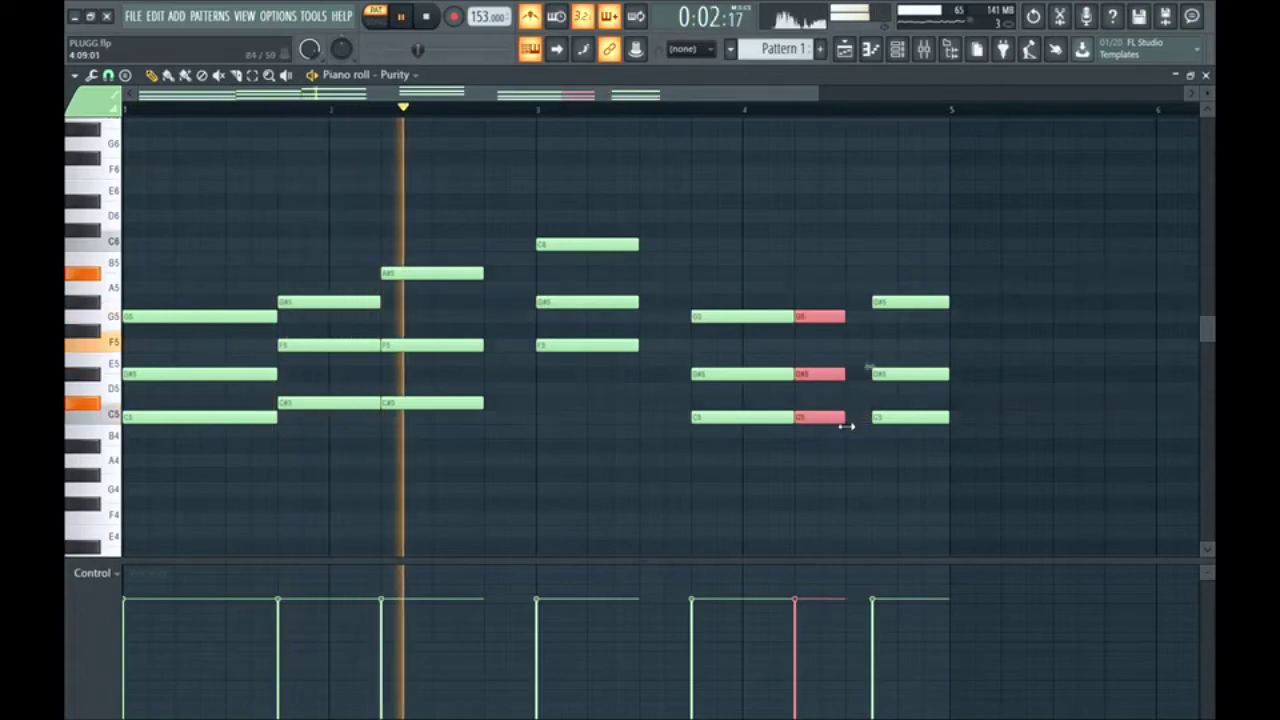
{"action": "left_click", "coordinate": [840, 457]}
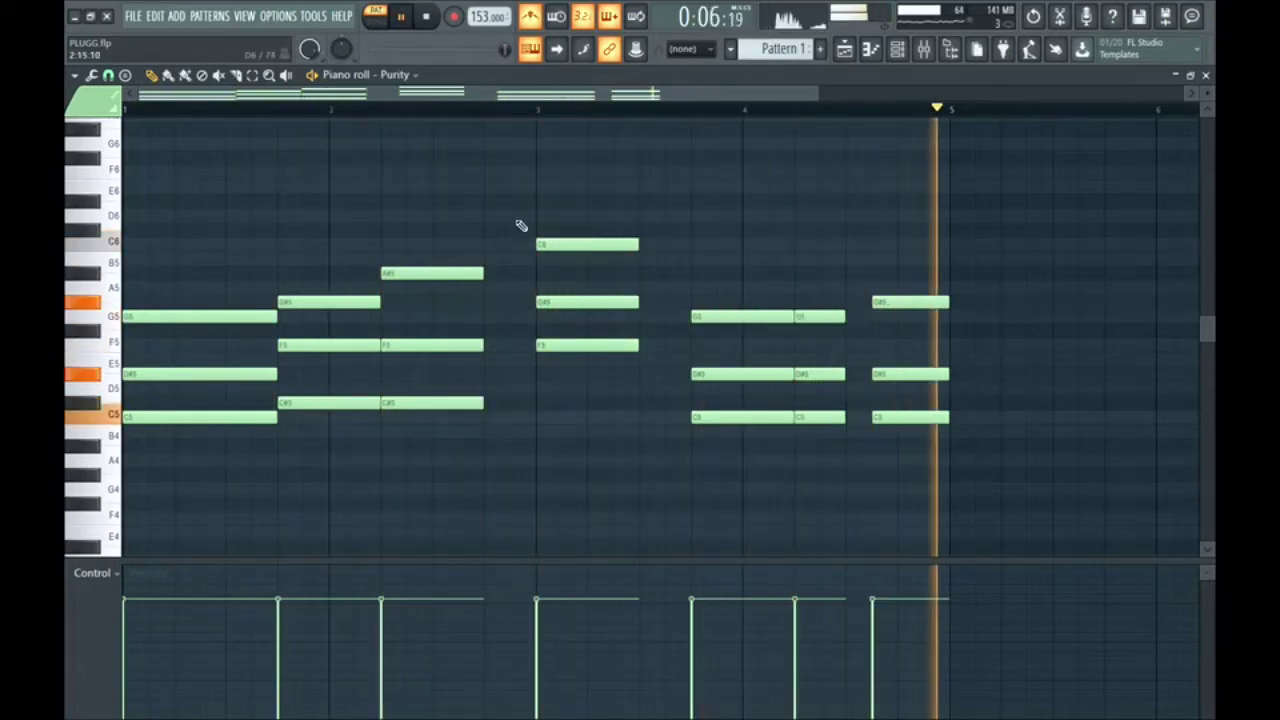
{"action": "key", "text": "space"}
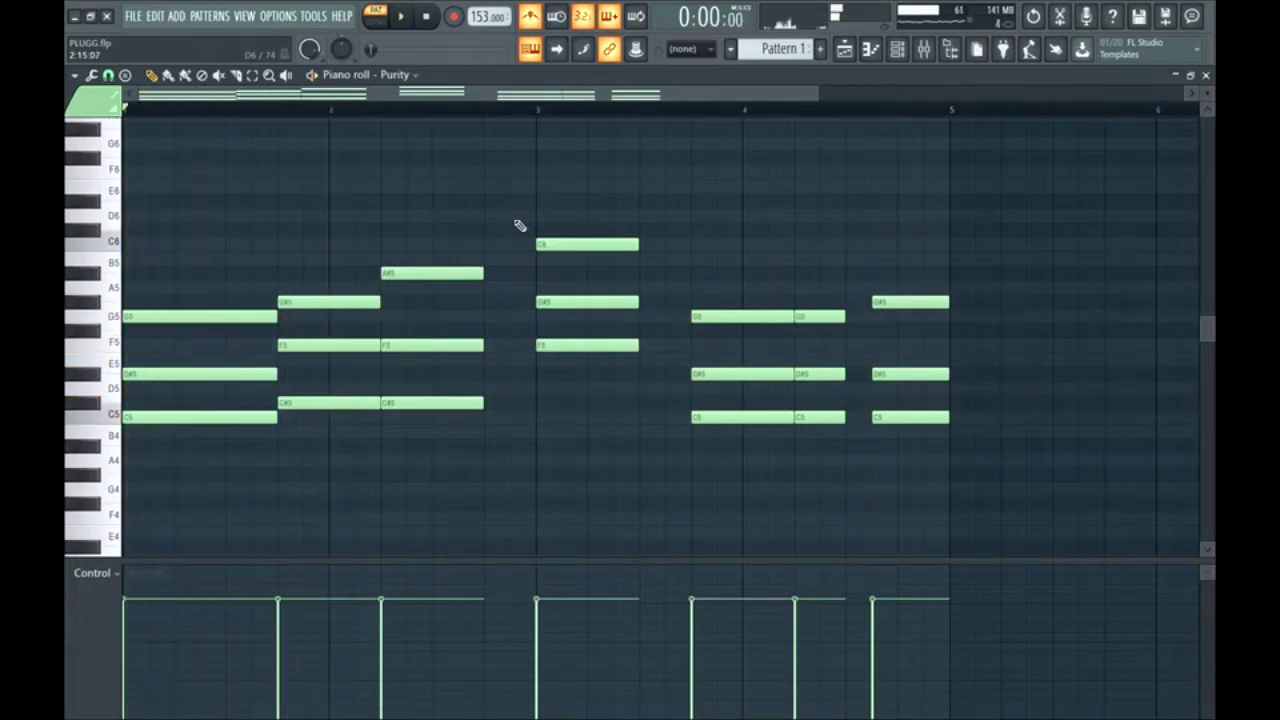
Go over the first chords and the changing top notes, then play the progression with the metronome turned off.
{"action": "left_click_drag", "start_coordinate": [265, 305], "coordinate": [140, 385]}
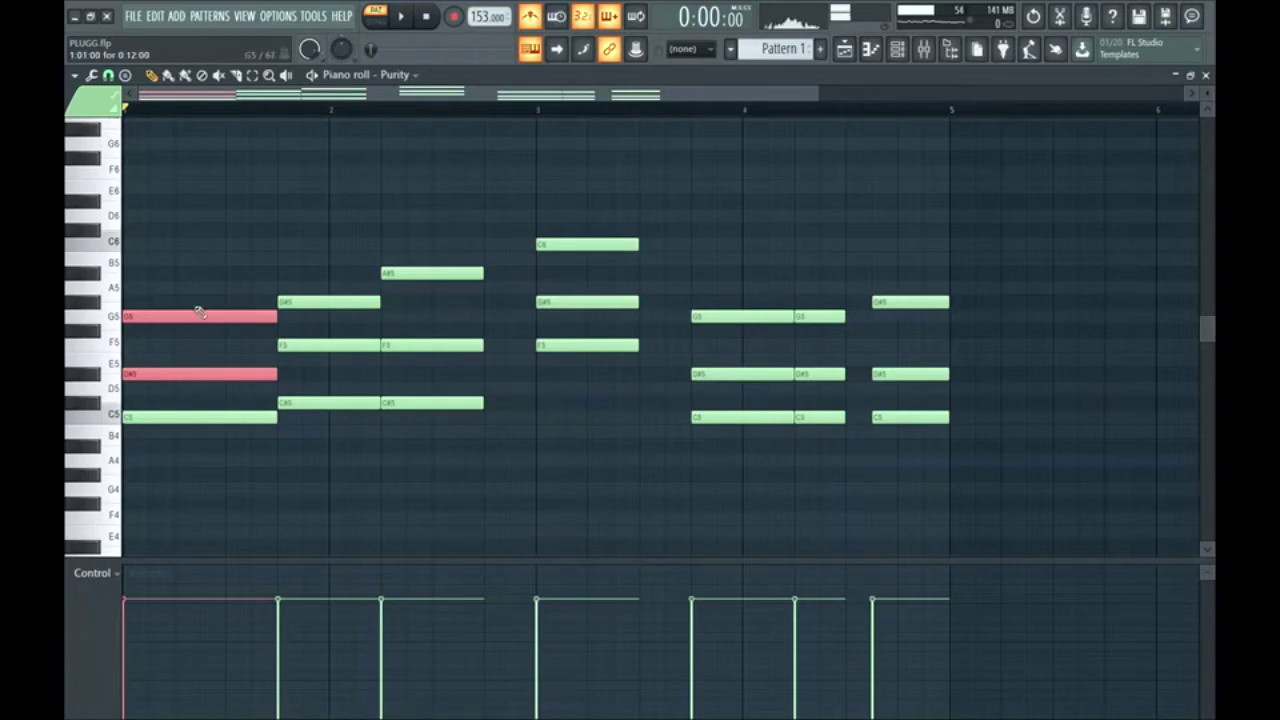
{"action": "left_click_drag", "start_coordinate": [190, 290], "coordinate": [194, 486]}
{"action": "left_click_drag", "start_coordinate": [290, 290], "coordinate": [337, 449]}
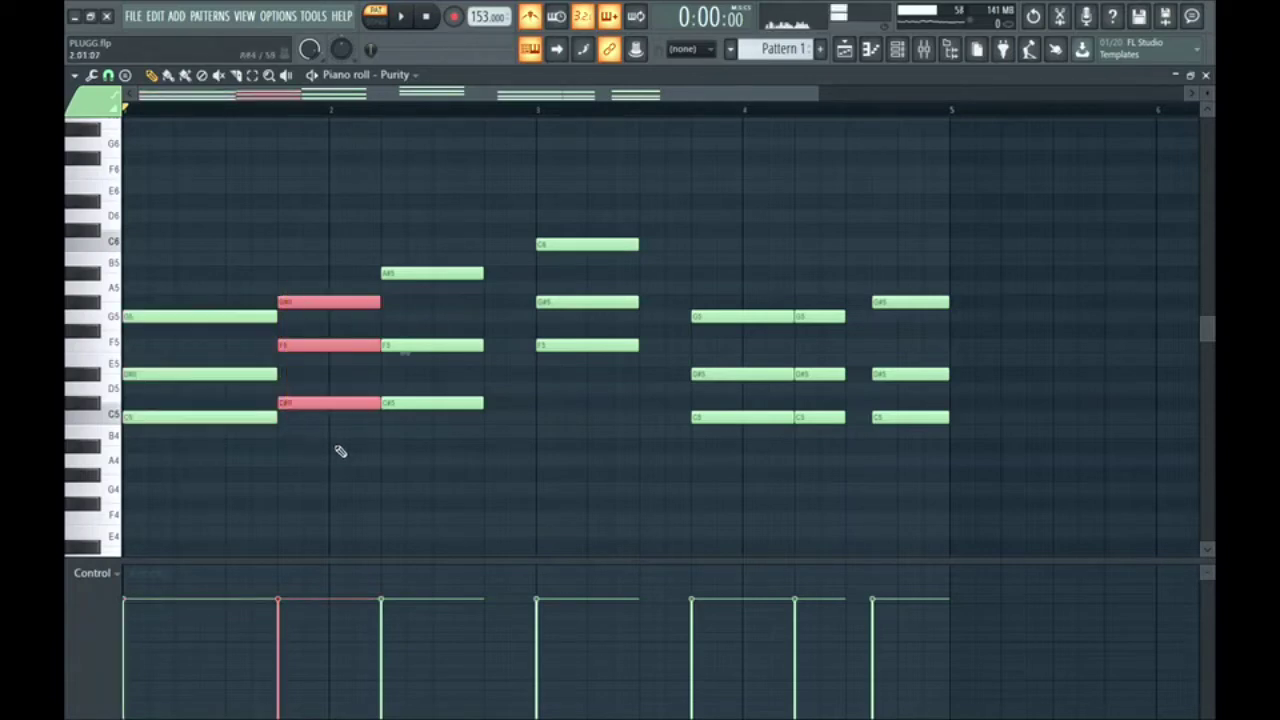
{"action": "left_click", "coordinate": [424, 272]}
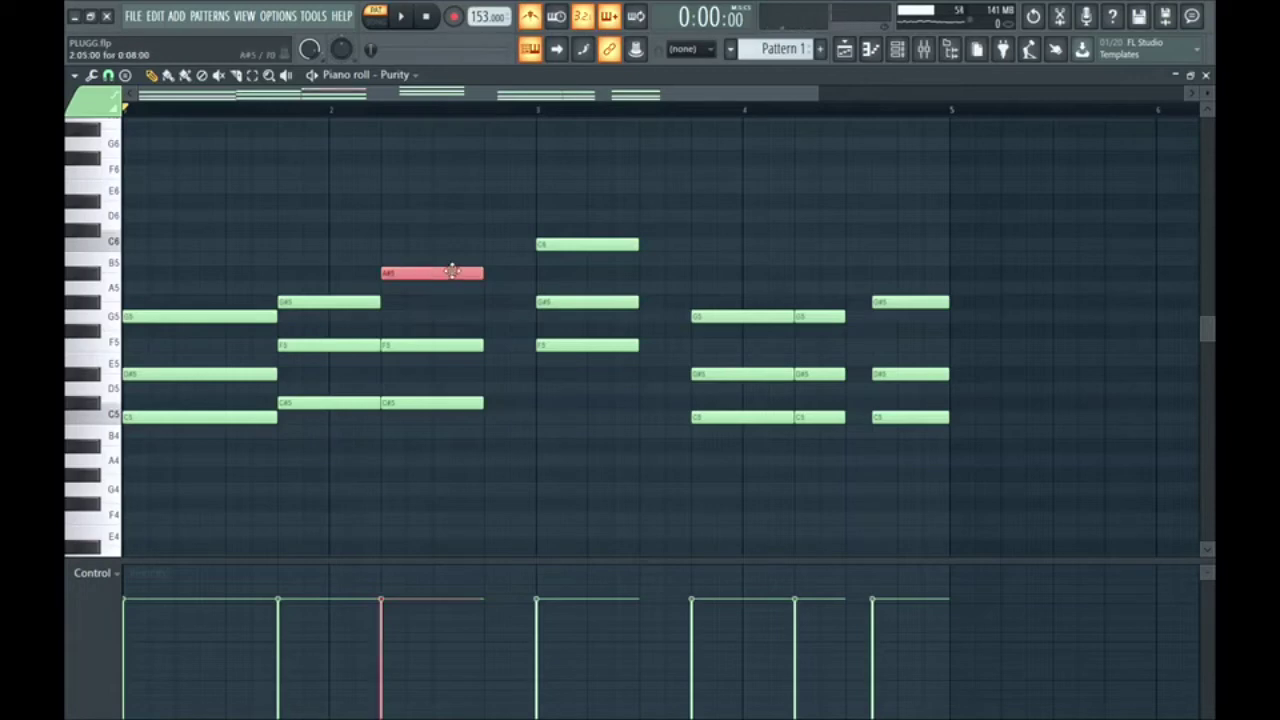
{"action": "left_click", "coordinate": [909, 300], "text": "shift"}
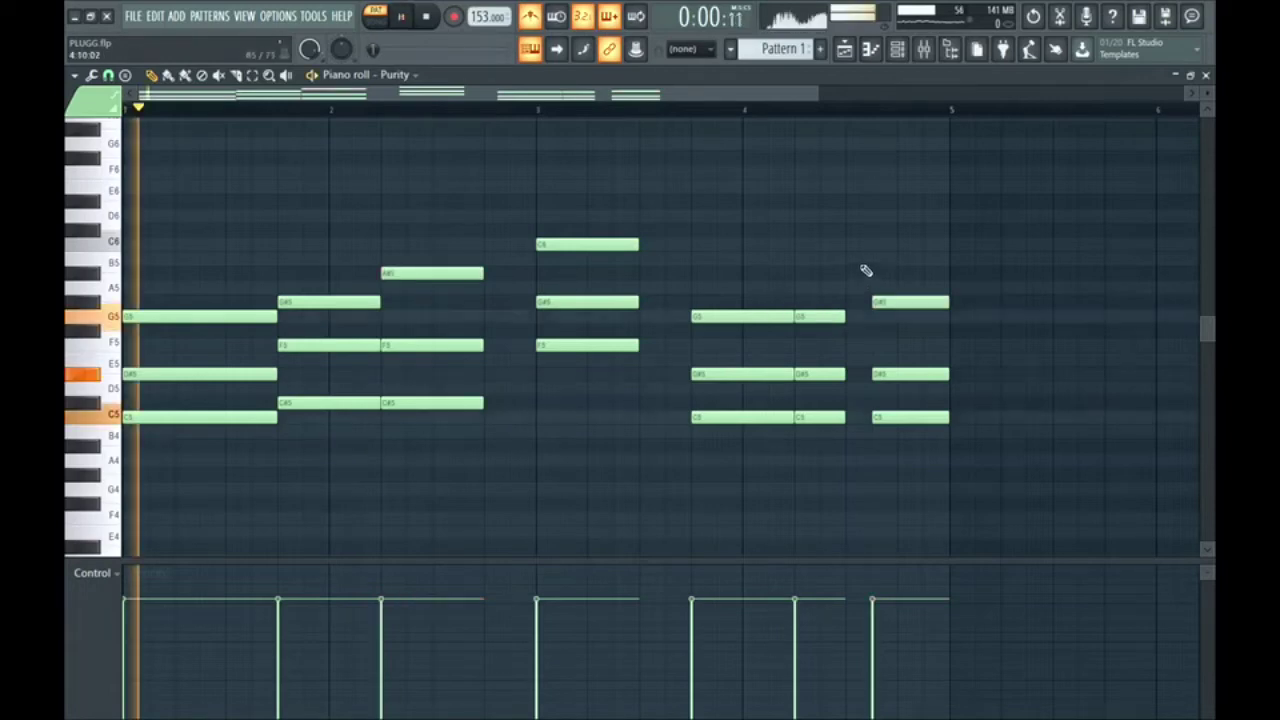
{"action": "left_click", "coordinate": [535, 16]}
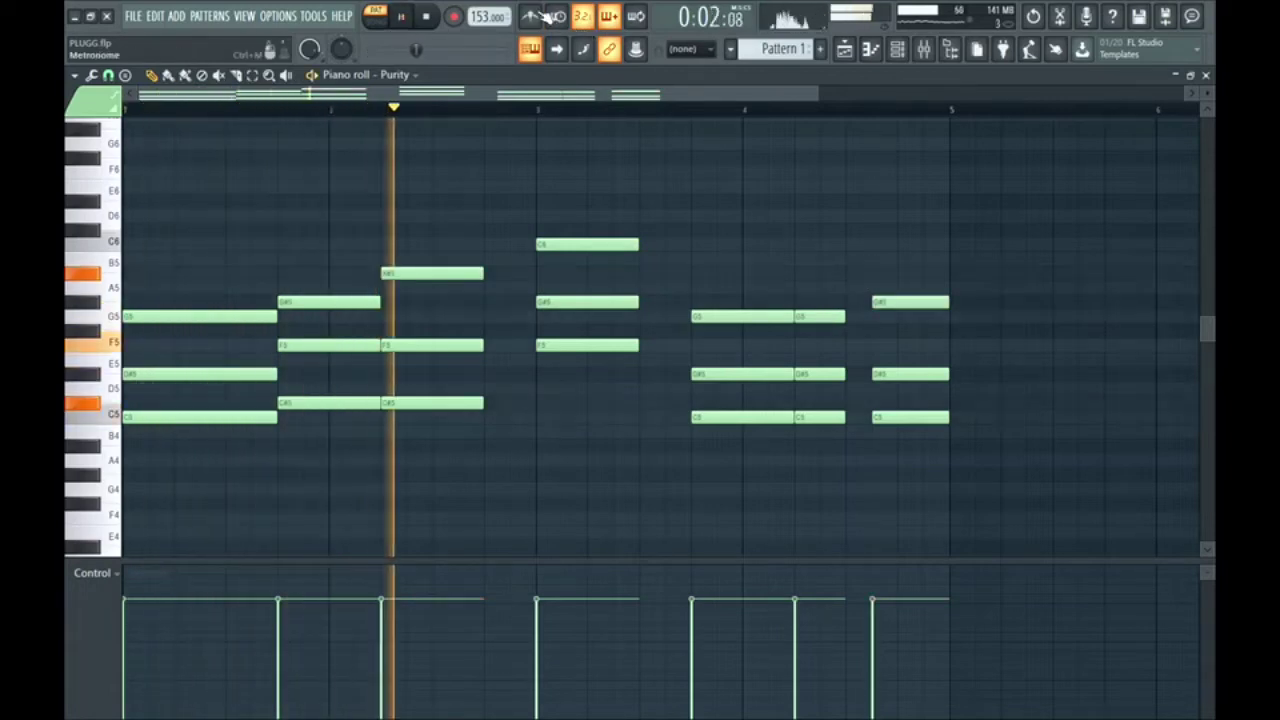
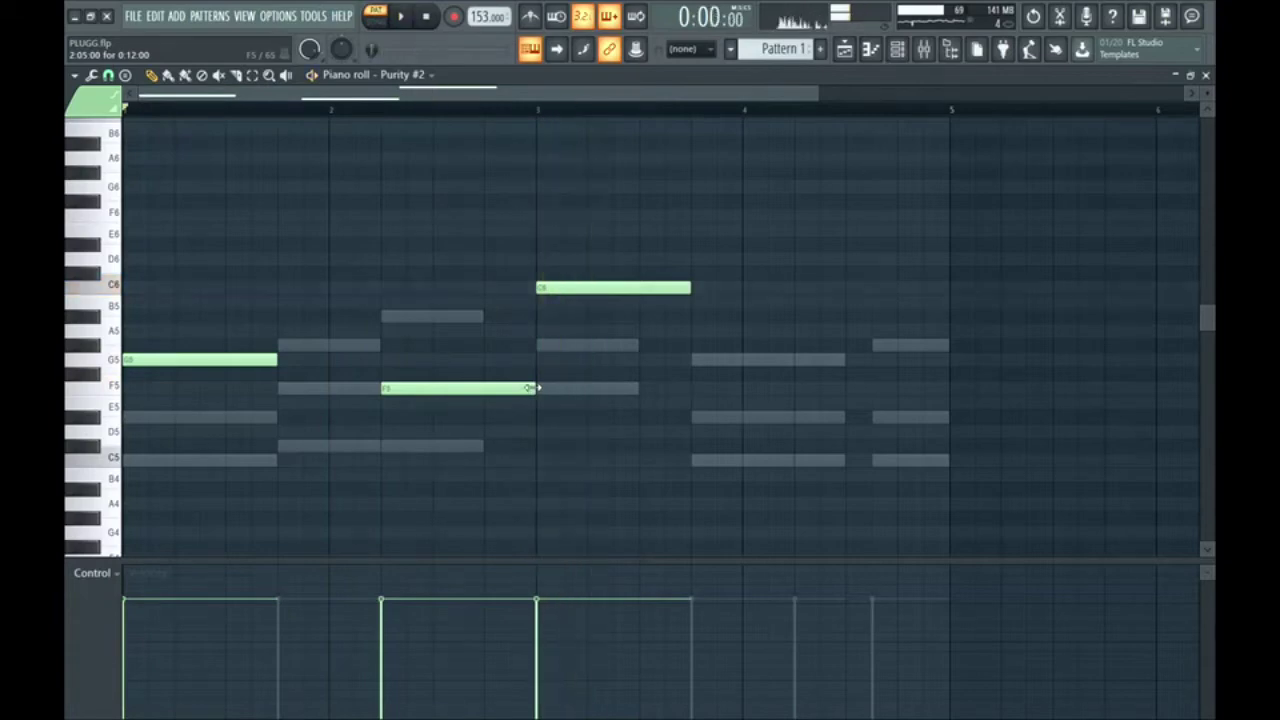
Extend the first G5 melody note up to the F5 and make the F5 last until bar 3 while the pattern plays.
{"action": "left_click_drag", "start_coordinate": [533, 389], "coordinate": [483, 389]}
{"action": "key", "text": "space"}
{"action": "left_click_drag", "start_coordinate": [277, 359], "coordinate": [380, 362]}
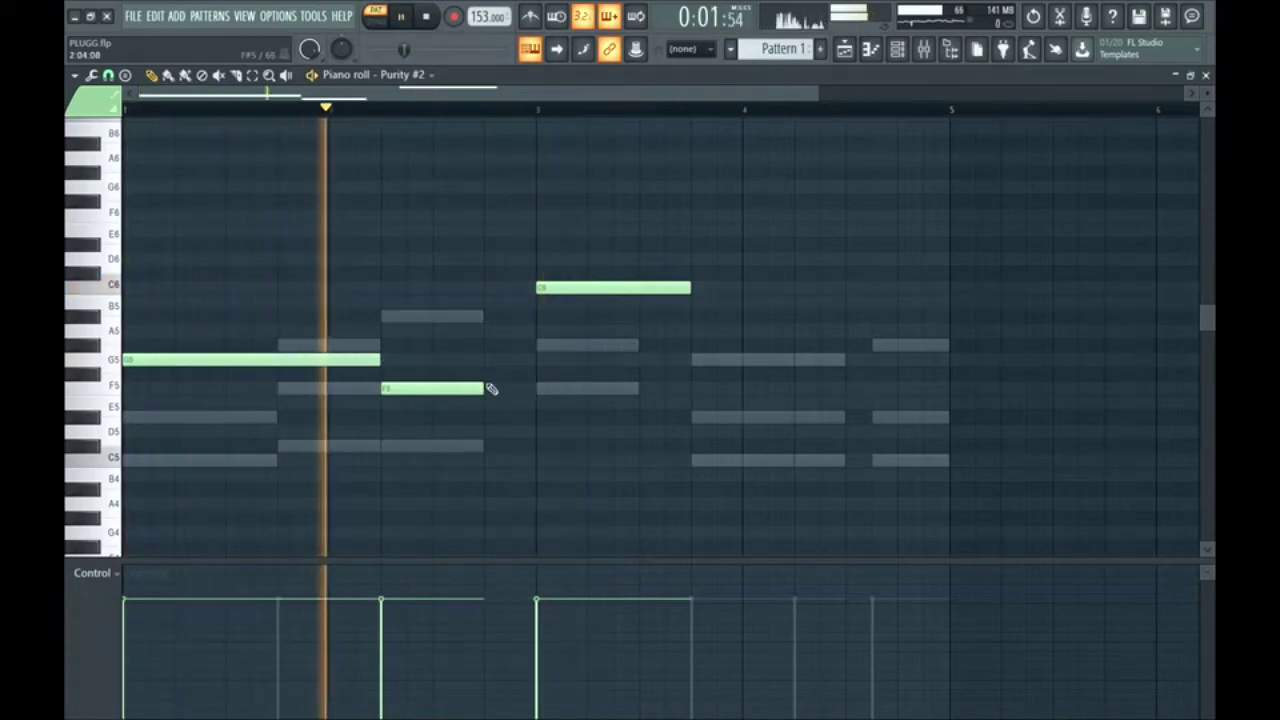
{"action": "left_click_drag", "start_coordinate": [486, 388], "coordinate": [535, 389]}
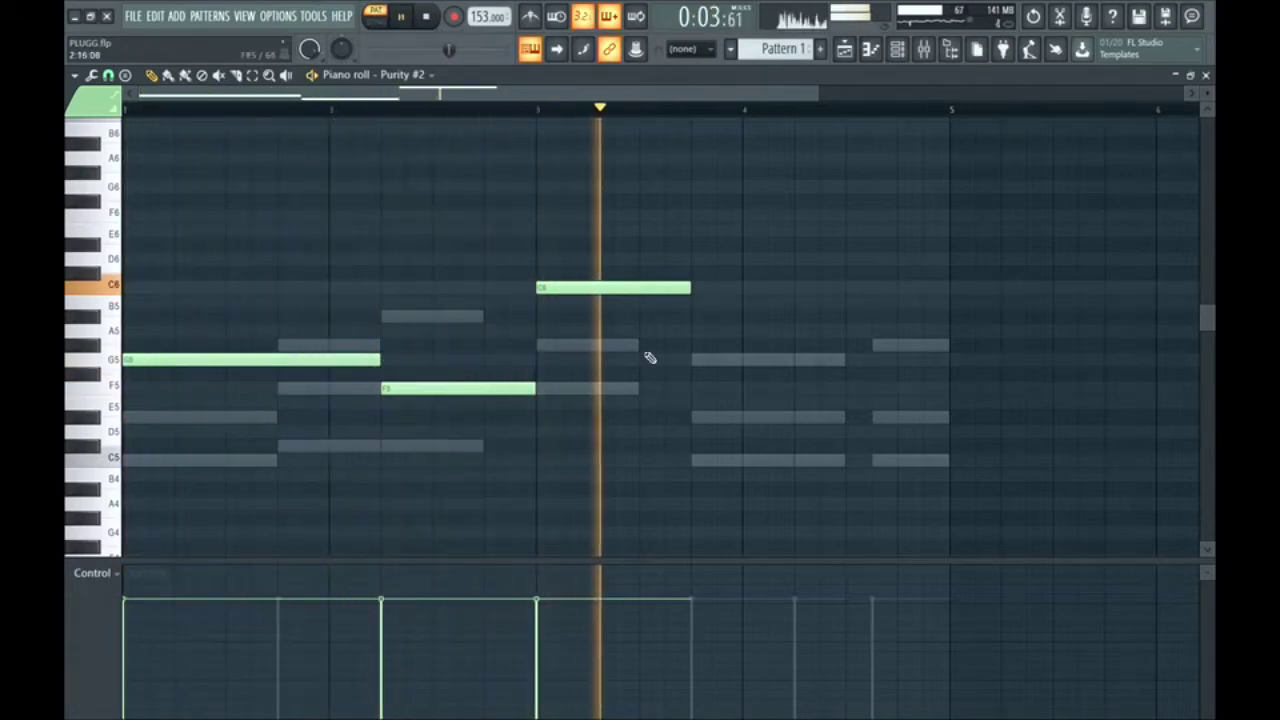
Add a three-beat G5 melody note on beat 2 of bar 4 and extend the C6 note up to it.
{"action": "key", "text": "space"}
{"action": "left_click", "coordinate": [799, 360]}
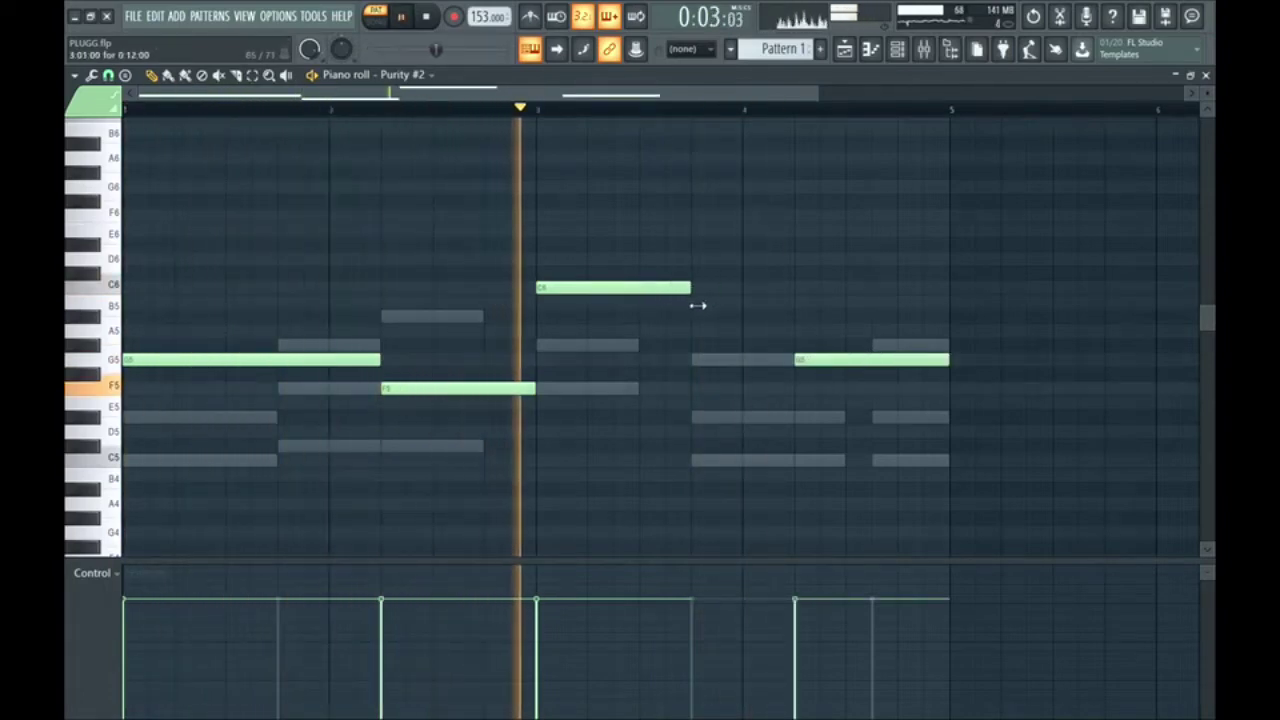
{"action": "left_click_drag", "start_coordinate": [689, 289], "coordinate": [793, 290]}
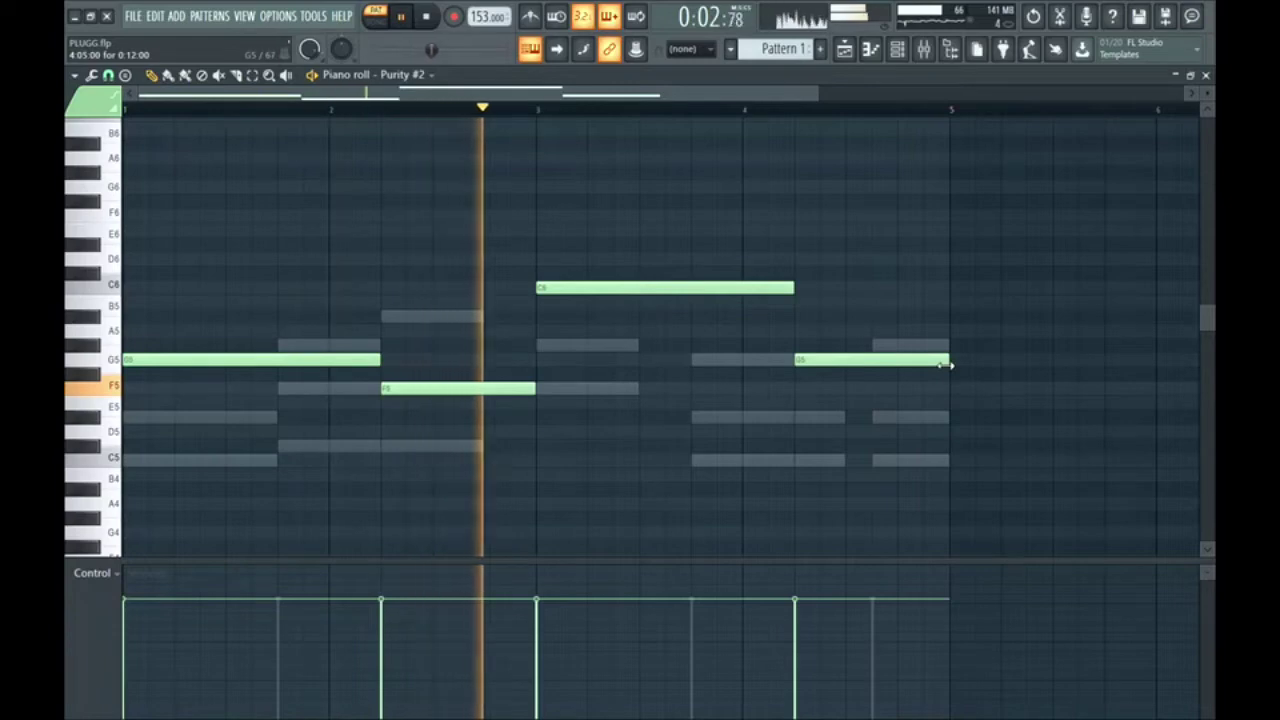
Shorten the last G5 melody note to one and a half beats and add a D#5 note on beat 4 of bar 4.
{"action": "left_click_drag", "start_coordinate": [946, 362], "coordinate": [867, 380]}
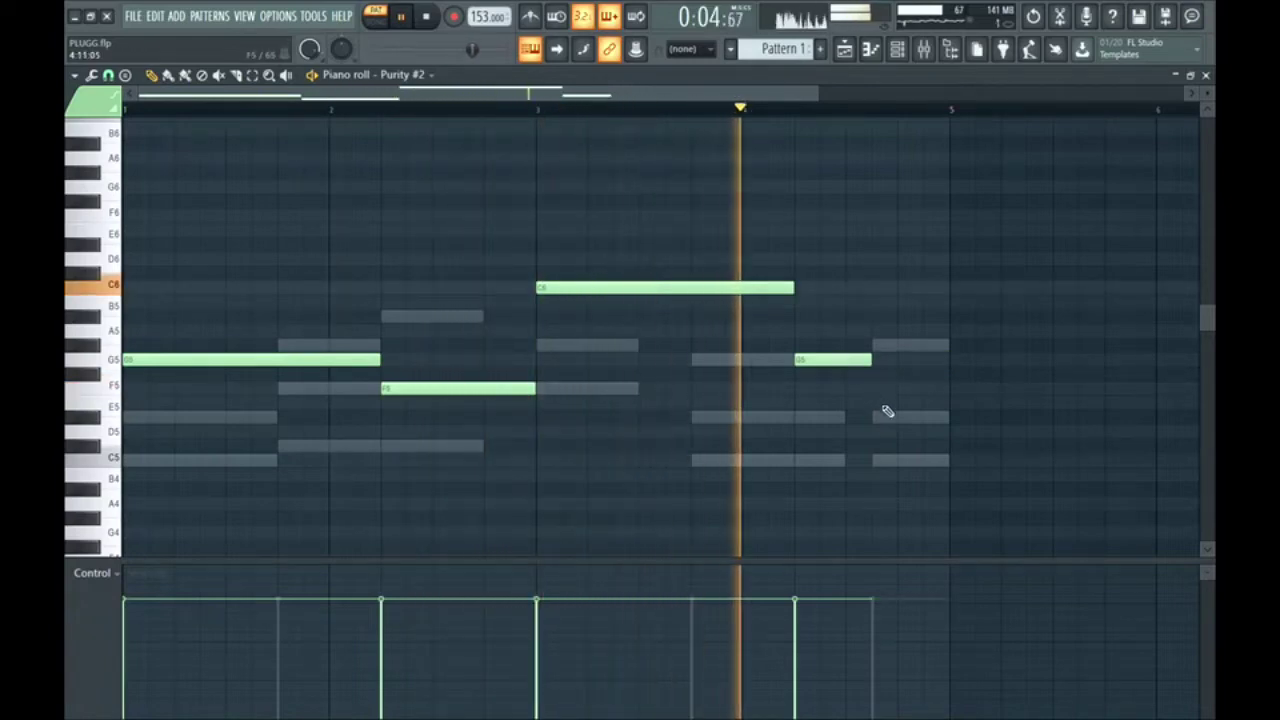
{"action": "left_click", "coordinate": [900, 418]}
{"action": "key", "text": "space"}
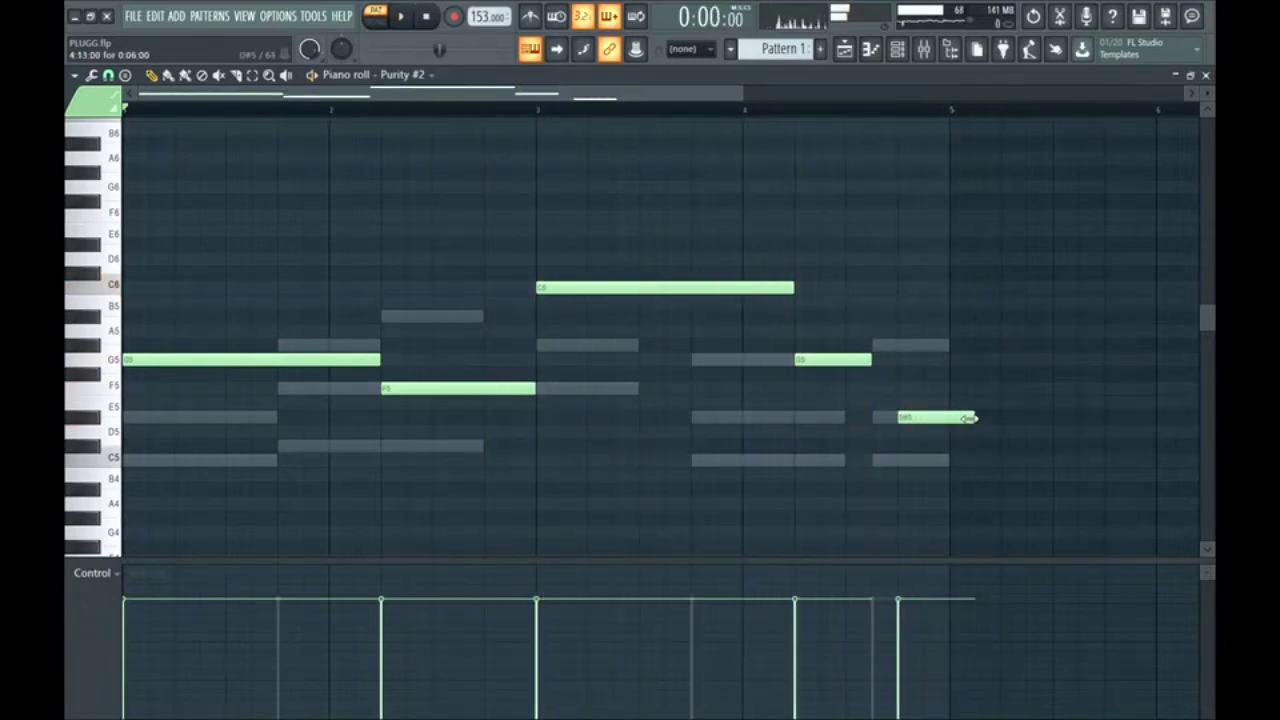
Extend the last G5 melody note up to the D#5 and add a half-beat A#5 note just before bar 3 during playback.
{"action": "key", "text": "space"}
{"action": "left_click_drag", "start_coordinate": [868, 360], "coordinate": [888, 366]}
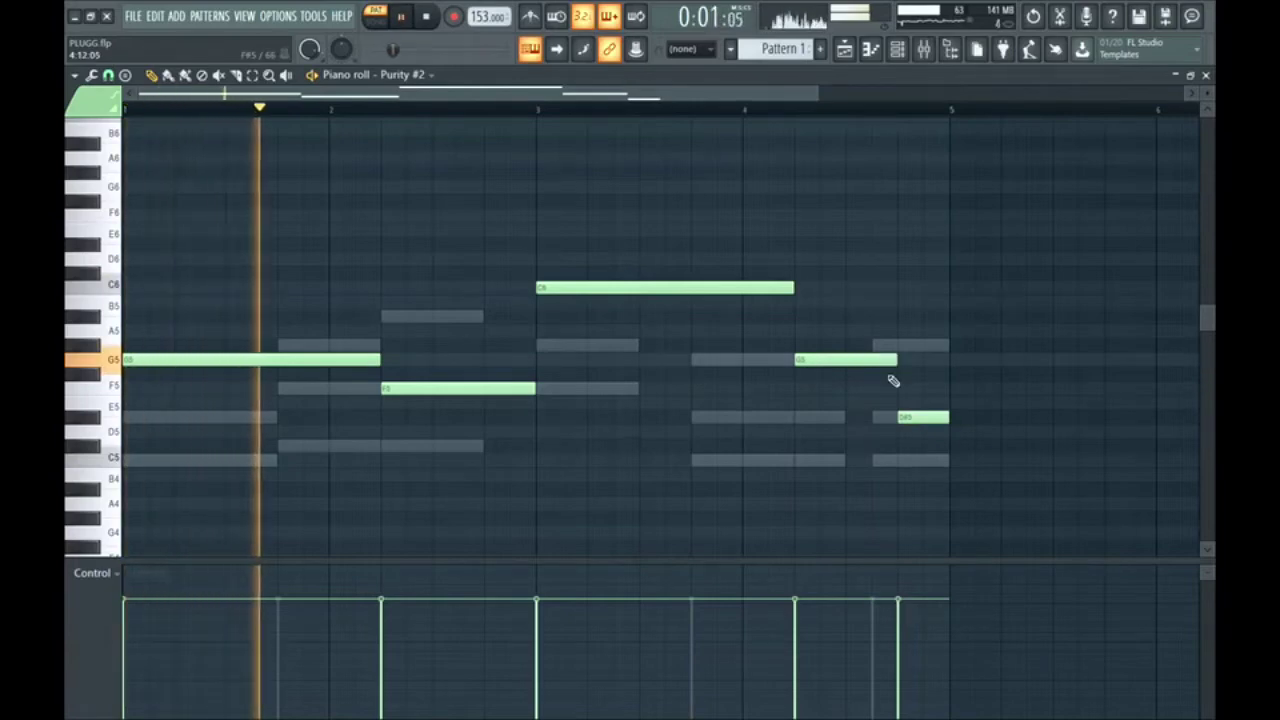
{"action": "left_click", "coordinate": [525, 317]}
{"action": "left_click_drag", "start_coordinate": [604, 318], "coordinate": [525, 323]}
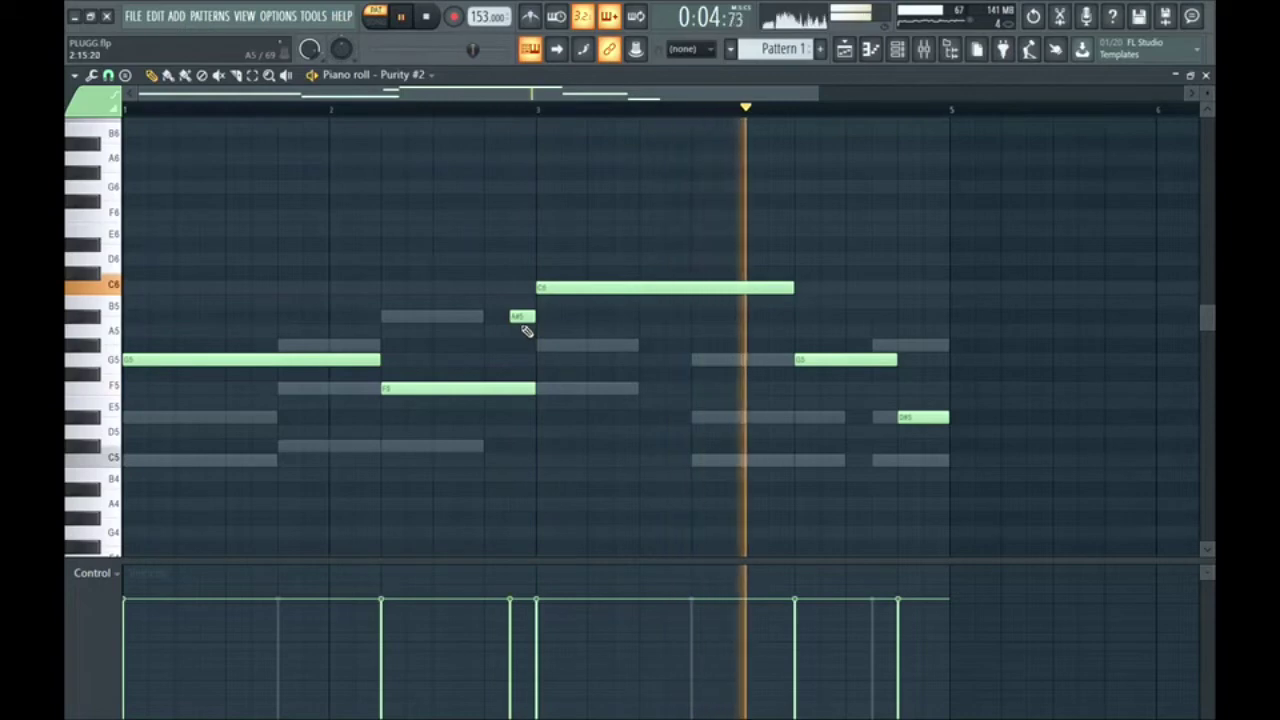
{"action": "key", "text": "space"}
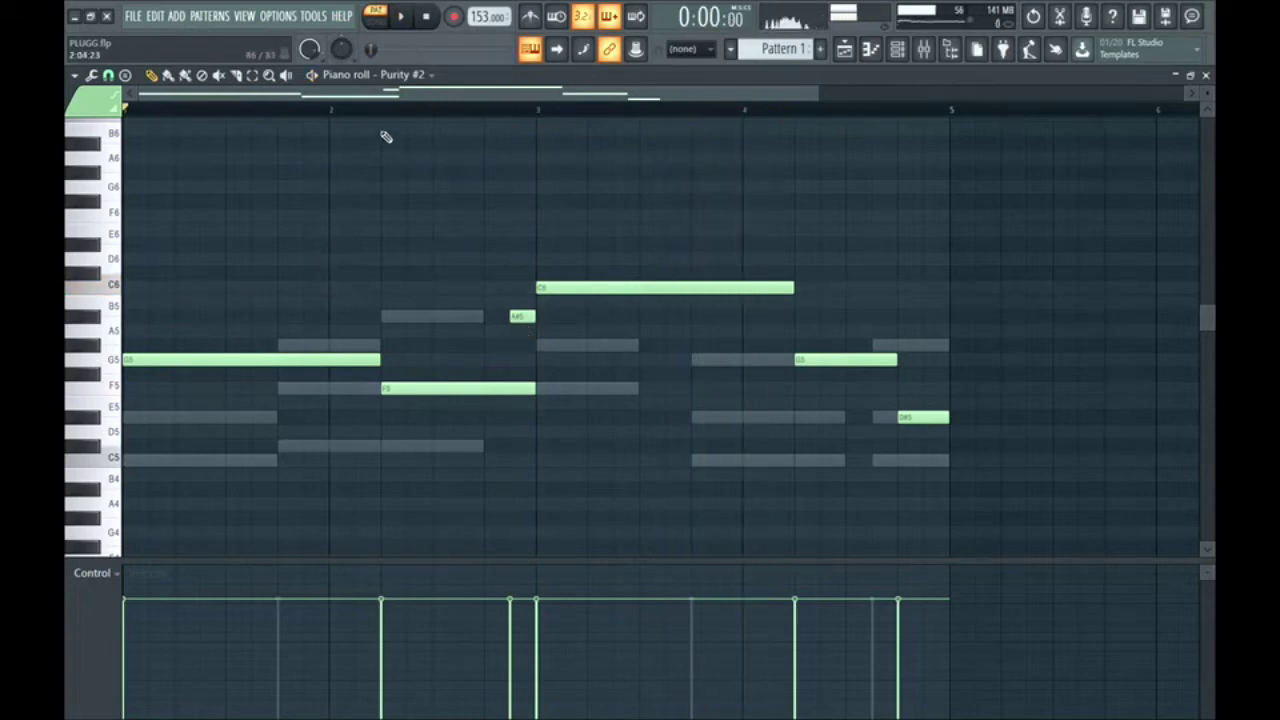
Compare the G5 and C6 notes in the Purity chords with the matching notes in the Purity #2 melody.
{"action": "left_click", "coordinate": [409, 76]}
{"action": "left_click", "coordinate": [403, 106]}
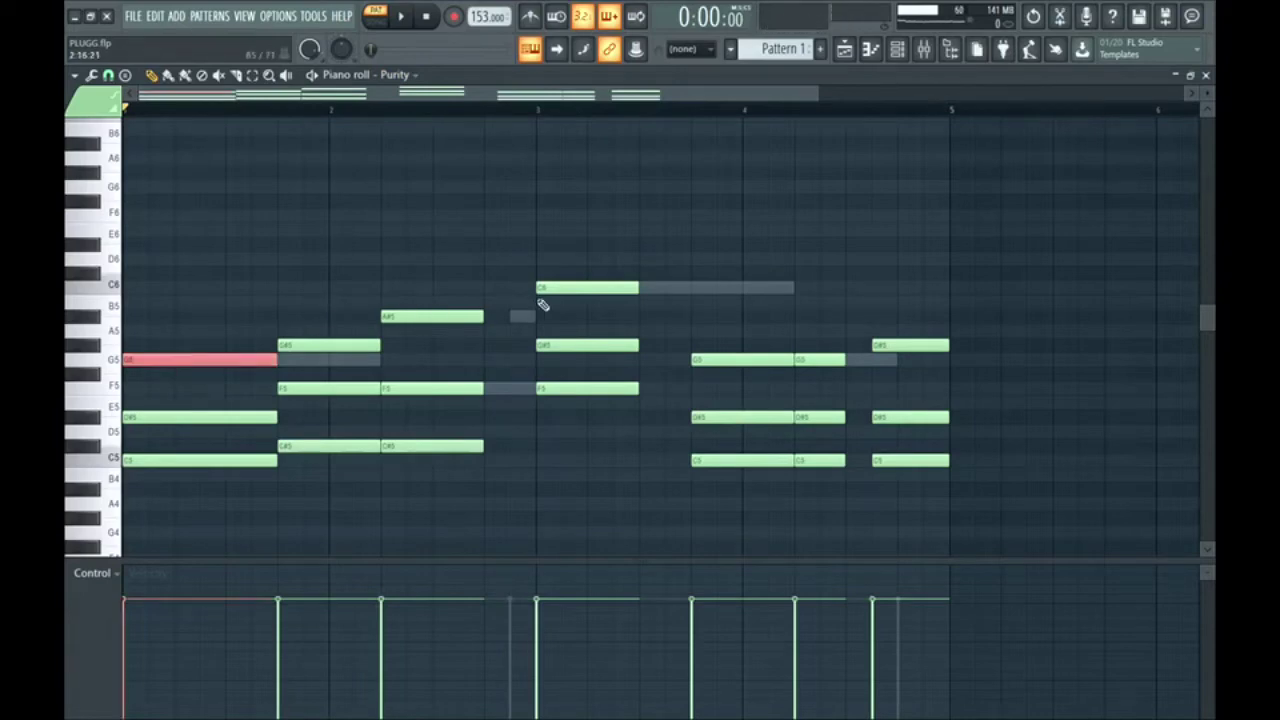
{"action": "left_click", "coordinate": [401, 76]}
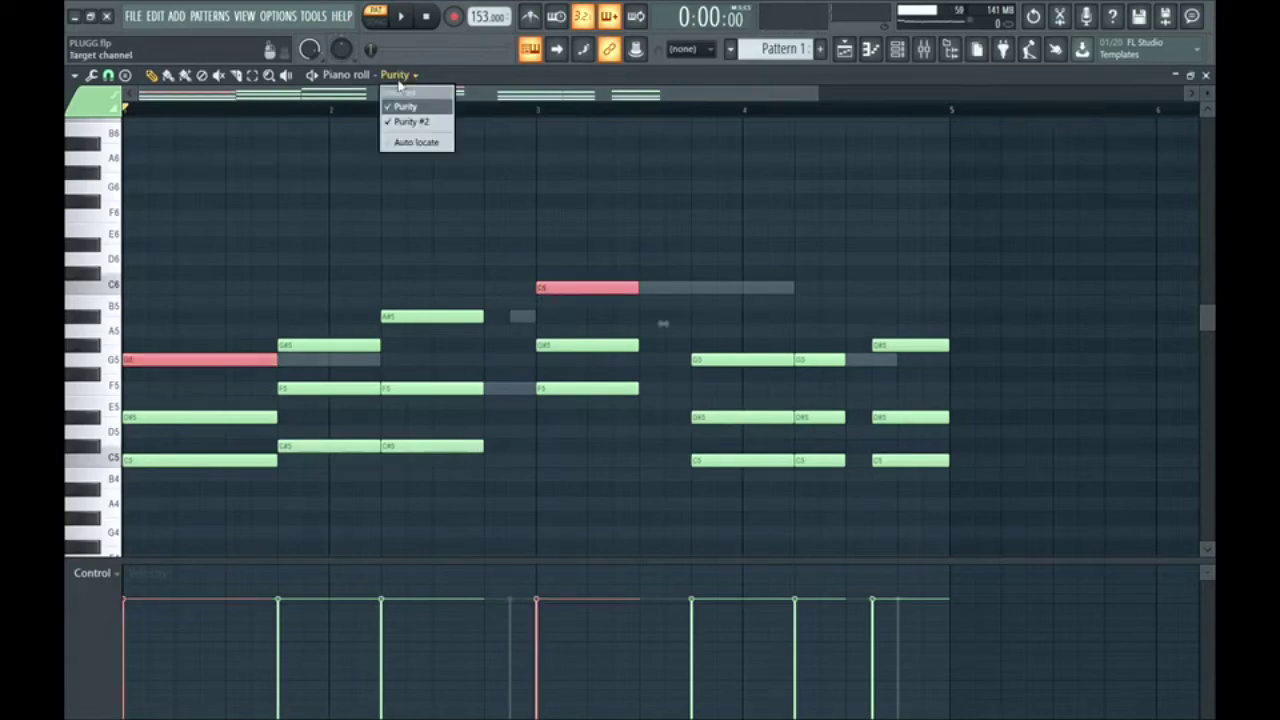
{"action": "left_click", "coordinate": [402, 122]}
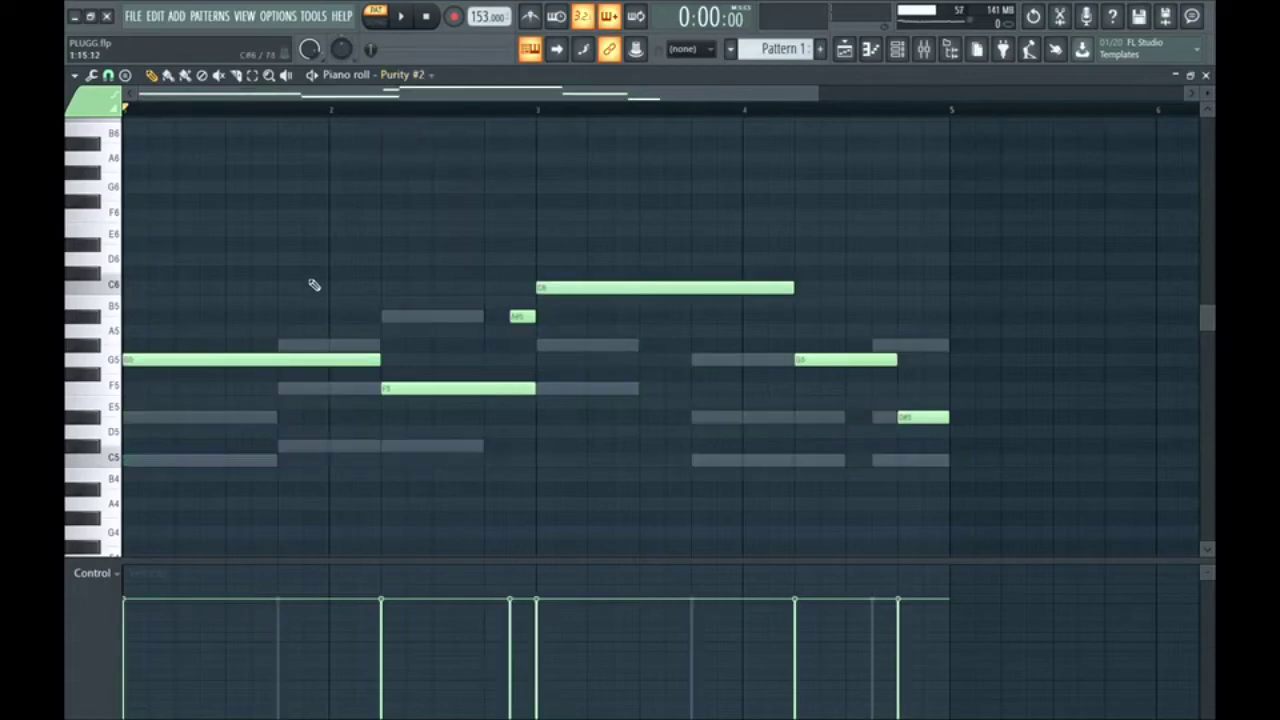
{"action": "left_click", "coordinate": [231, 361], "text": "ctrl"}
{"action": "left_click", "coordinate": [588, 292], "text": "ctrl+shift"}
{"action": "key", "text": "ctrl+Right"}
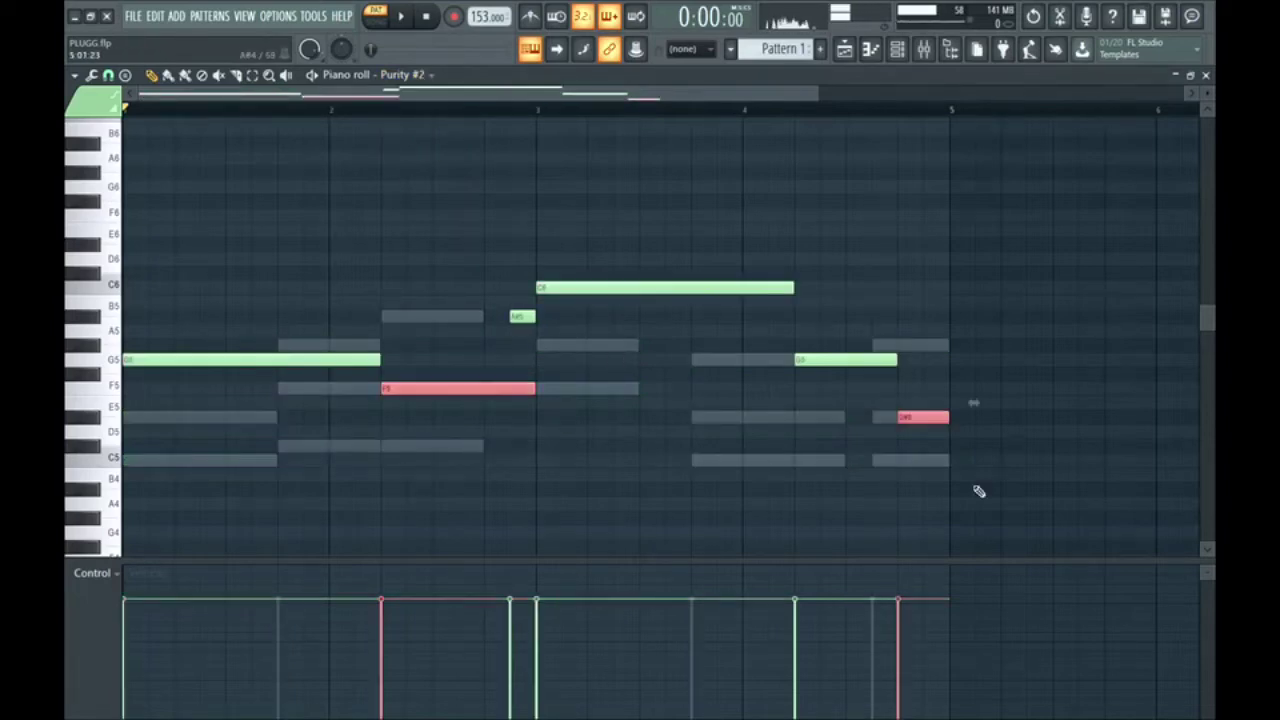
Check the melody's F5 and D#5 against the Purity chords, return to Purity #2 and play the pattern.
{"action": "left_click", "coordinate": [412, 84]}
{"action": "left_click", "coordinate": [403, 90]}
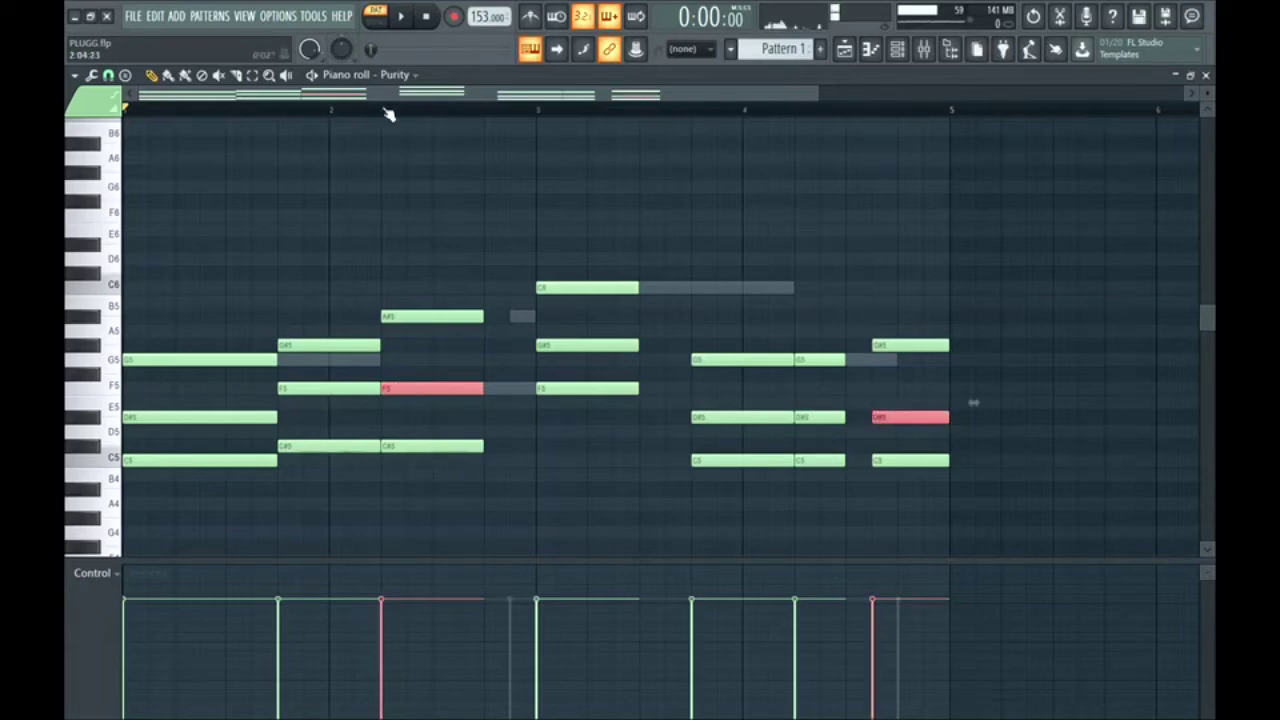
{"action": "left_click", "coordinate": [393, 77]}
{"action": "left_click", "coordinate": [404, 123]}
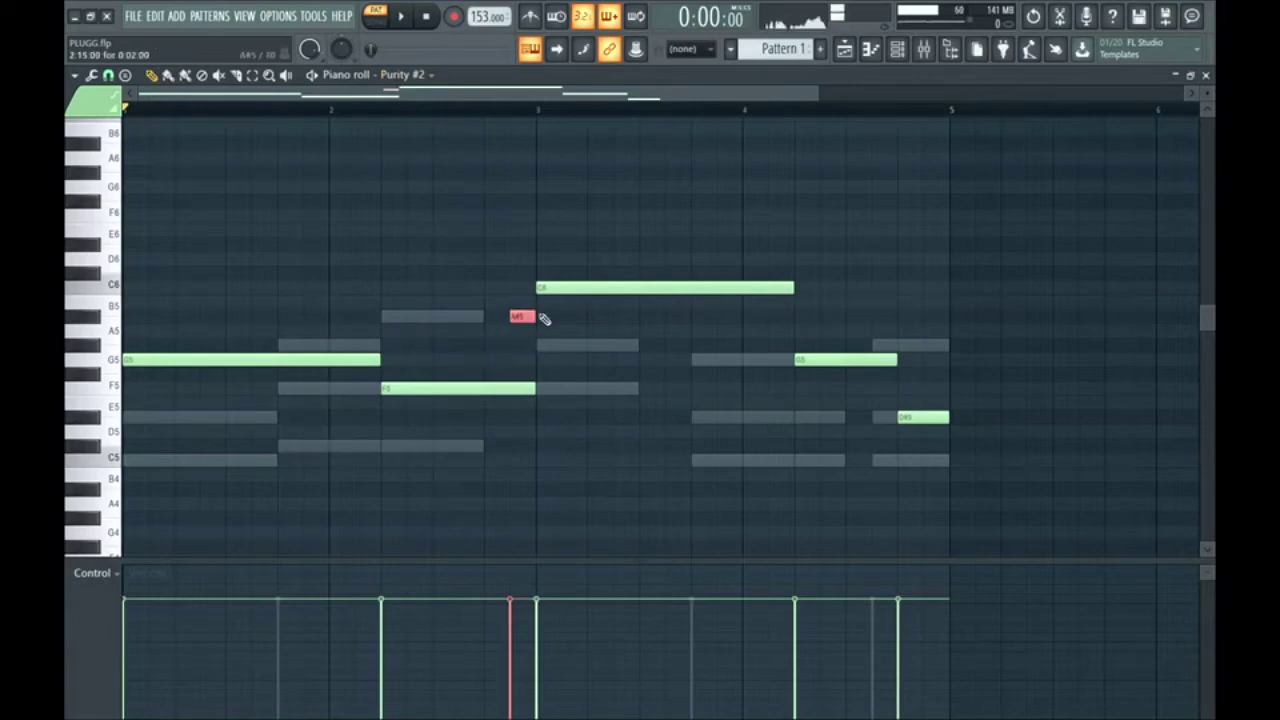
{"action": "key", "text": "space"}
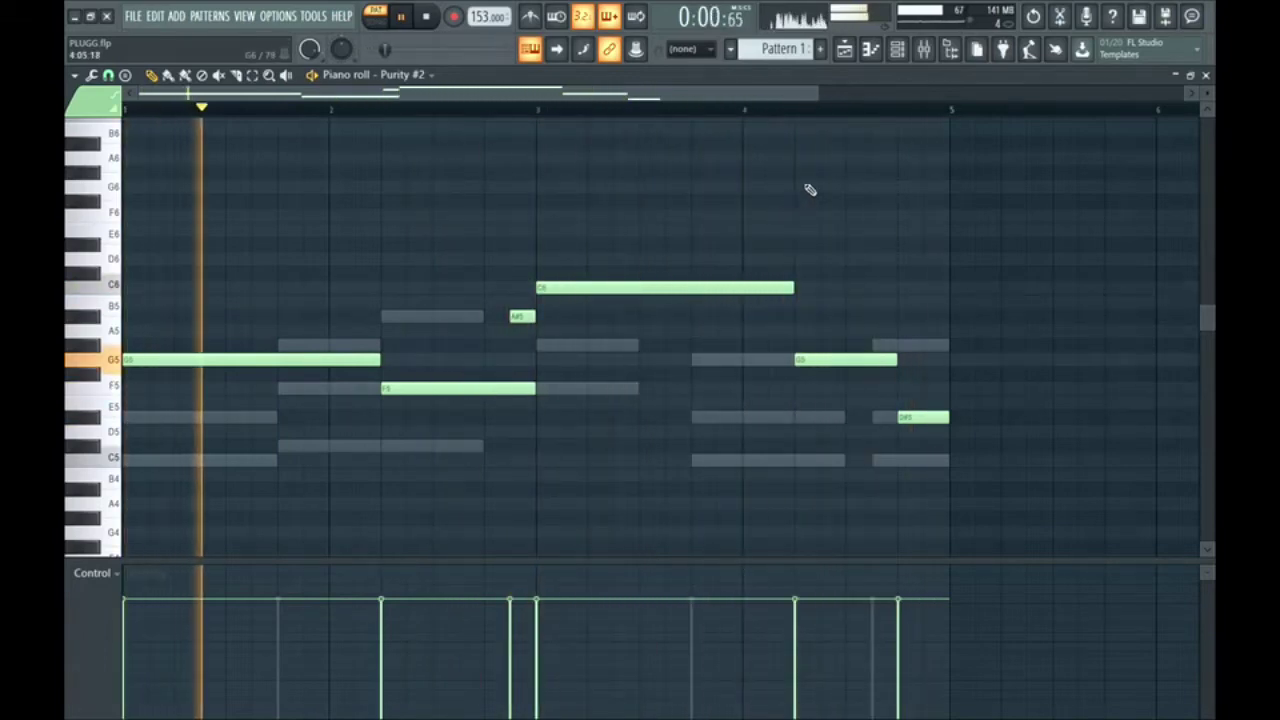
{"action": "key", "text": "space"}
Move the Purity #2 melody from Pattern 1 into Pattern 2 and place two Pattern 2 clips back to back on Track 2.
{"action": "key", "text": "ctrl+a"}
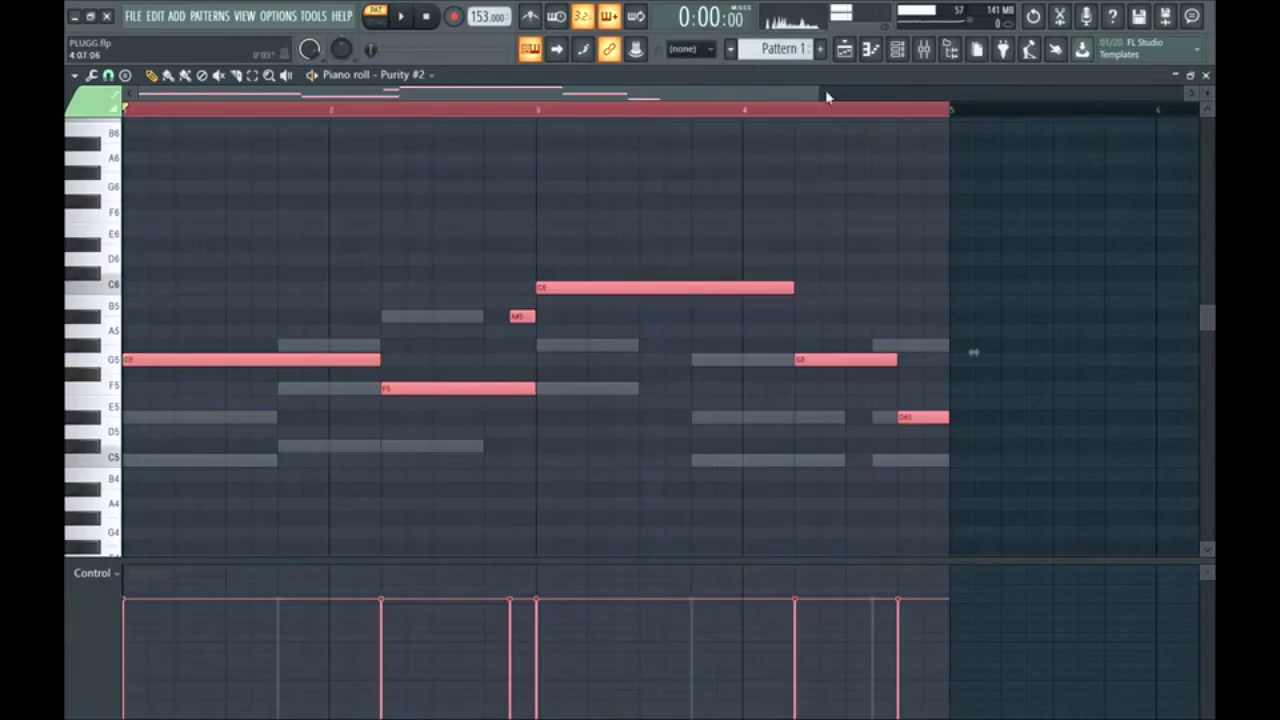
{"action": "left_click", "coordinate": [820, 48]}
{"action": "key", "text": "ctrl+v"}
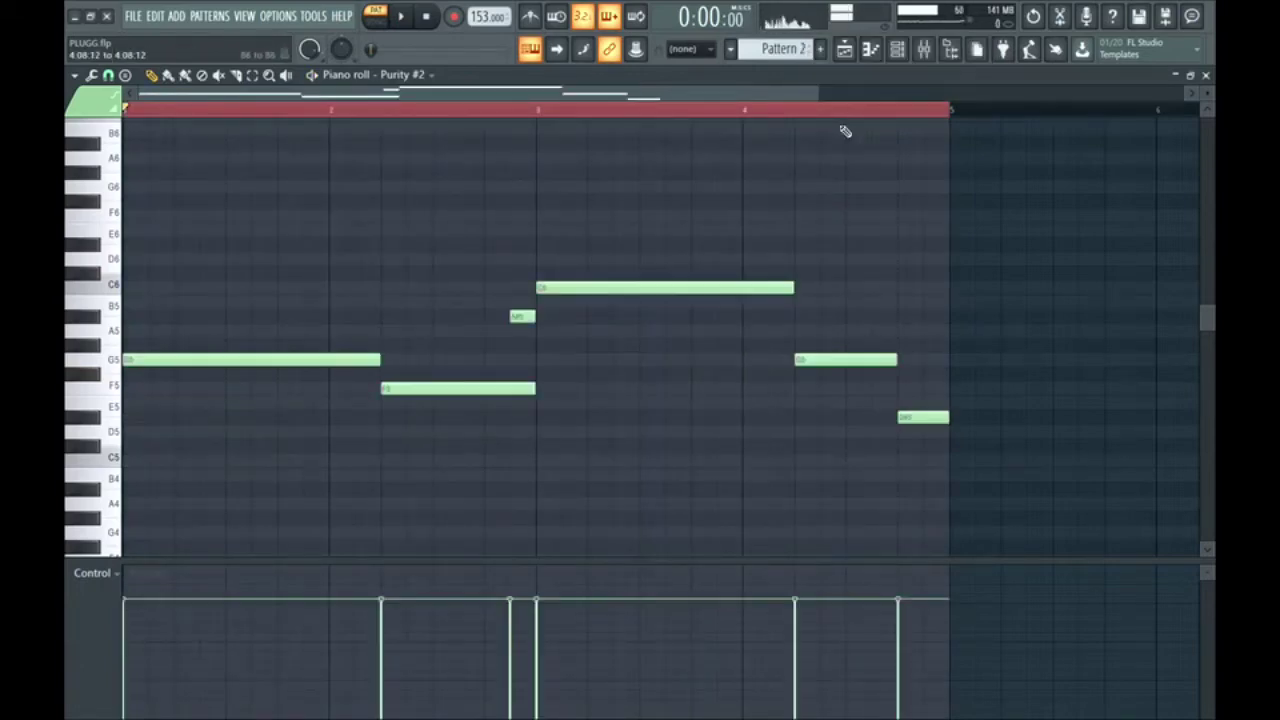
{"action": "left_click", "coordinate": [844, 52]}
{"action": "left_click", "coordinate": [293, 191]}
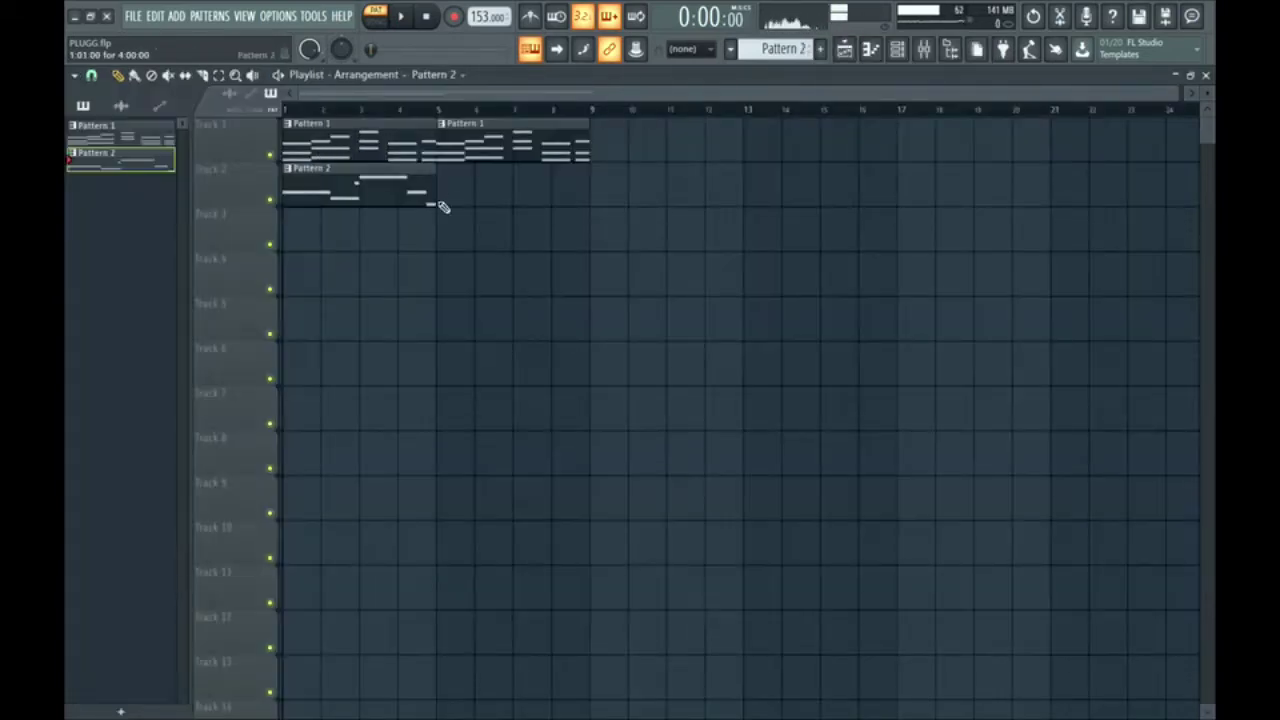
{"action": "left_click", "coordinate": [445, 190]}
In Pattern 1, lengthen the Purity #3 G5 note to two beats and add A#5 on beat 2 of bar 2 and C6 at bar 3.
{"action": "left_click", "coordinate": [900, 48]}
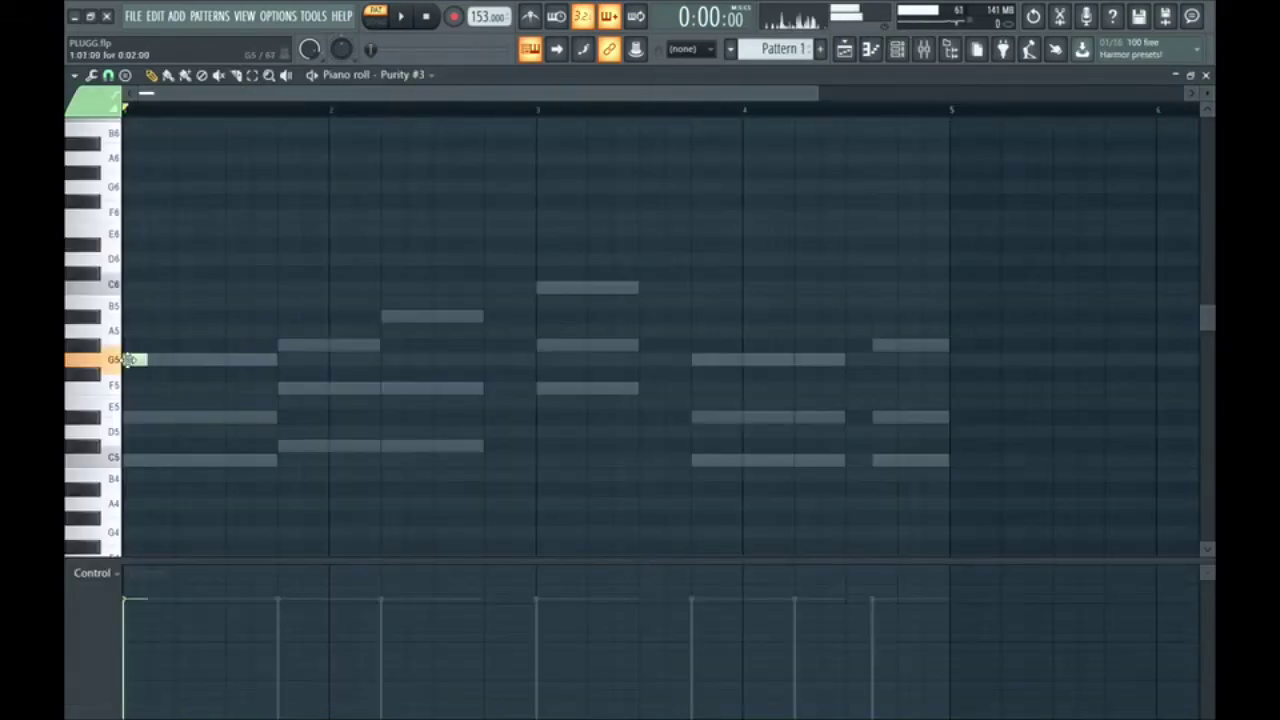
{"action": "key", "text": "space"}
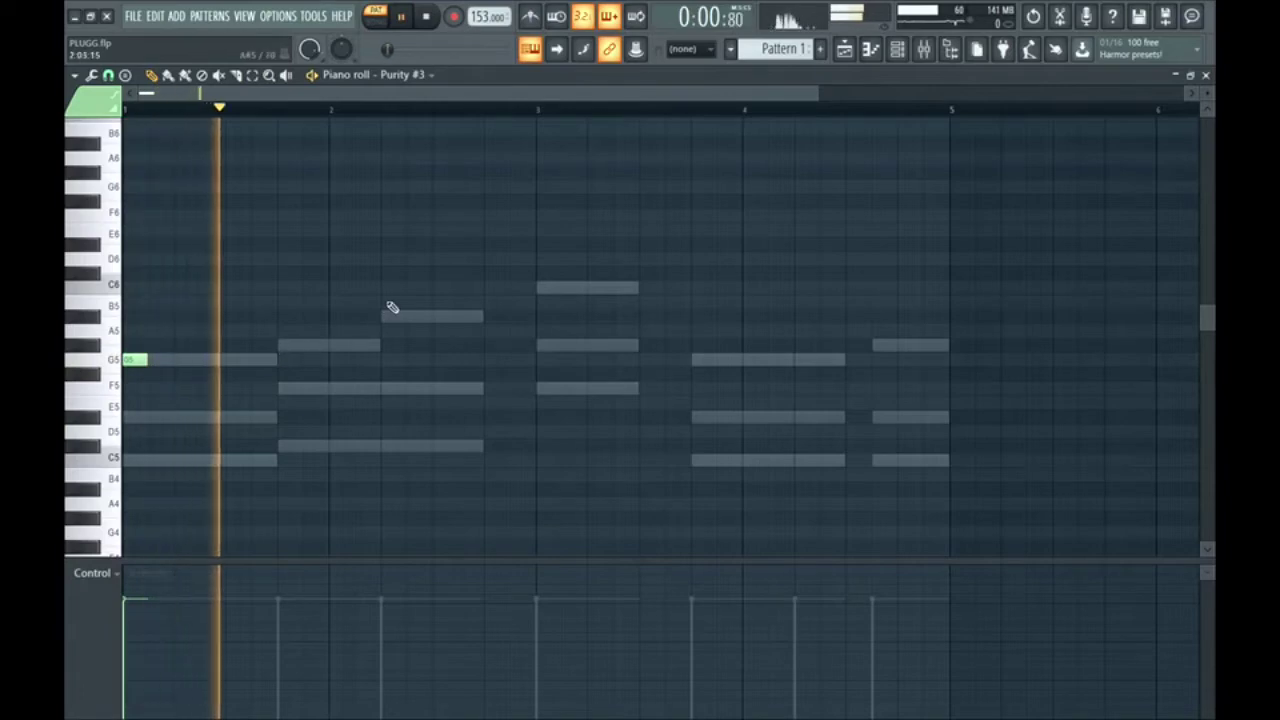
{"action": "key", "text": "space"}
{"action": "left_click_drag", "start_coordinate": [140, 359], "coordinate": [227, 360]}
{"action": "key", "text": "space"}
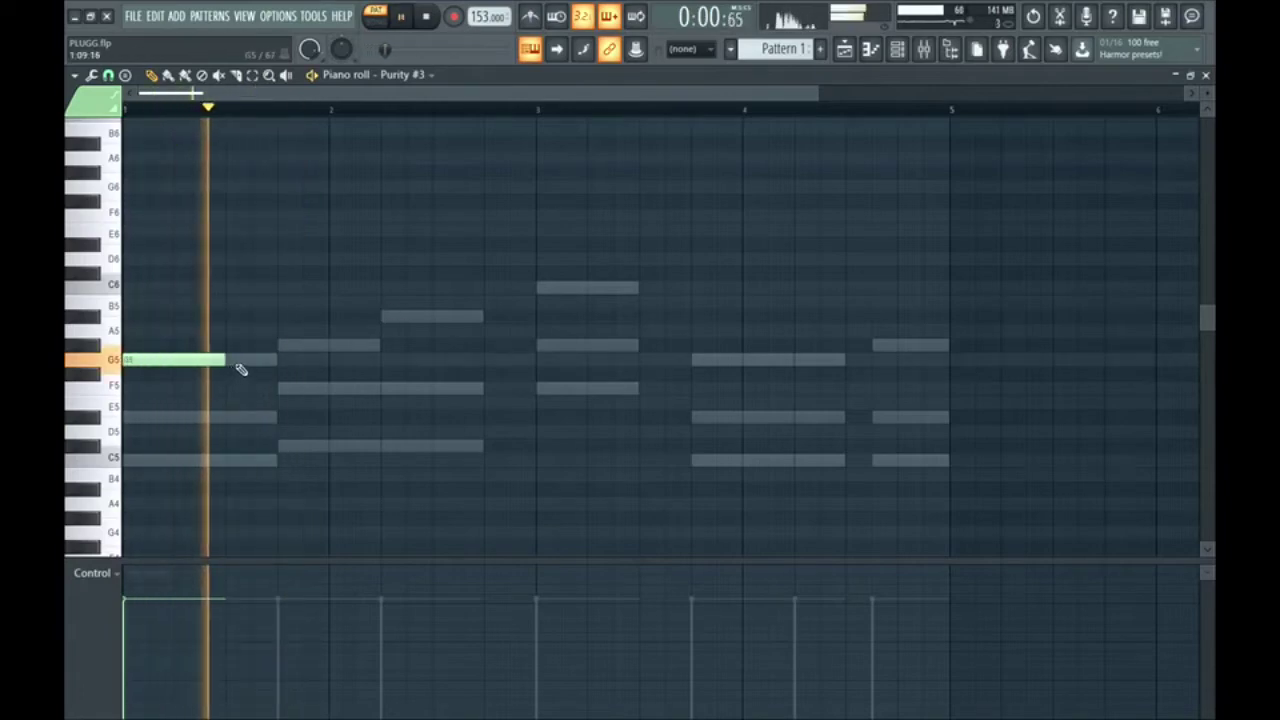
{"action": "left_click", "coordinate": [394, 320]}
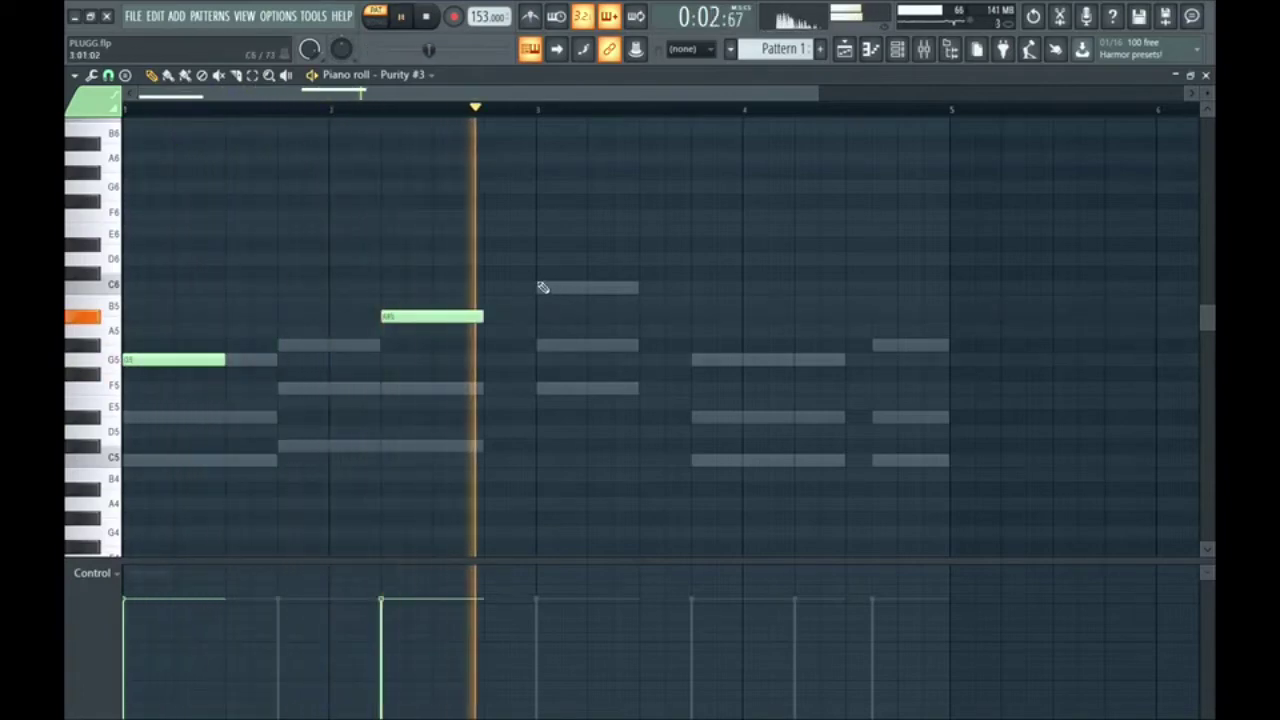
{"action": "left_click", "coordinate": [541, 288]}
{"action": "key", "text": "space"}
Transpose the Purity #3 notes up an octave and add a two-beat C7 note on beat 4 of bar 1.
{"action": "key", "text": "ctrl+Up"}
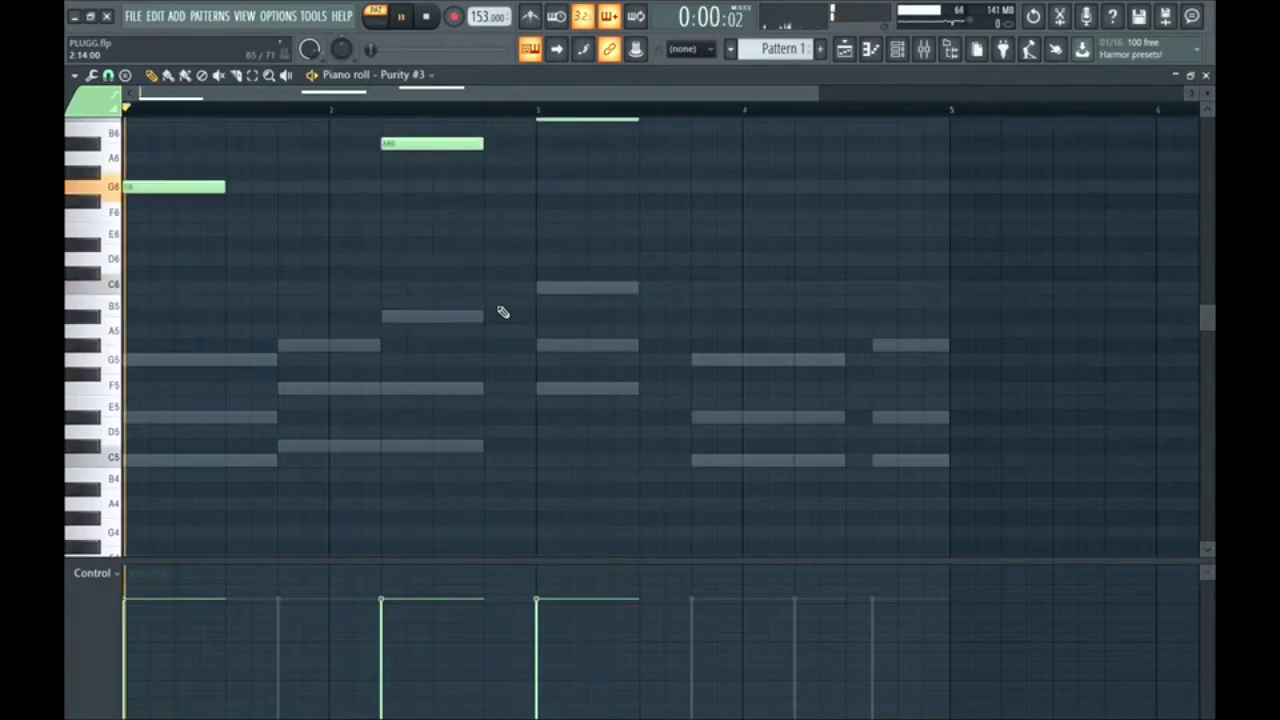
{"action": "key", "text": "space"}
{"action": "scroll", "coordinate": [486, 291], "scroll_direction": "up", "scroll_amount": 3}
{"action": "mouse_move", "coordinate": [276, 207]}
{"action": "left_mouse_down"}
{"action": "mouse_move", "coordinate": [271, 191]}
{"action": "mouse_move", "coordinate": [260, 209]}
{"action": "left_mouse_up"}
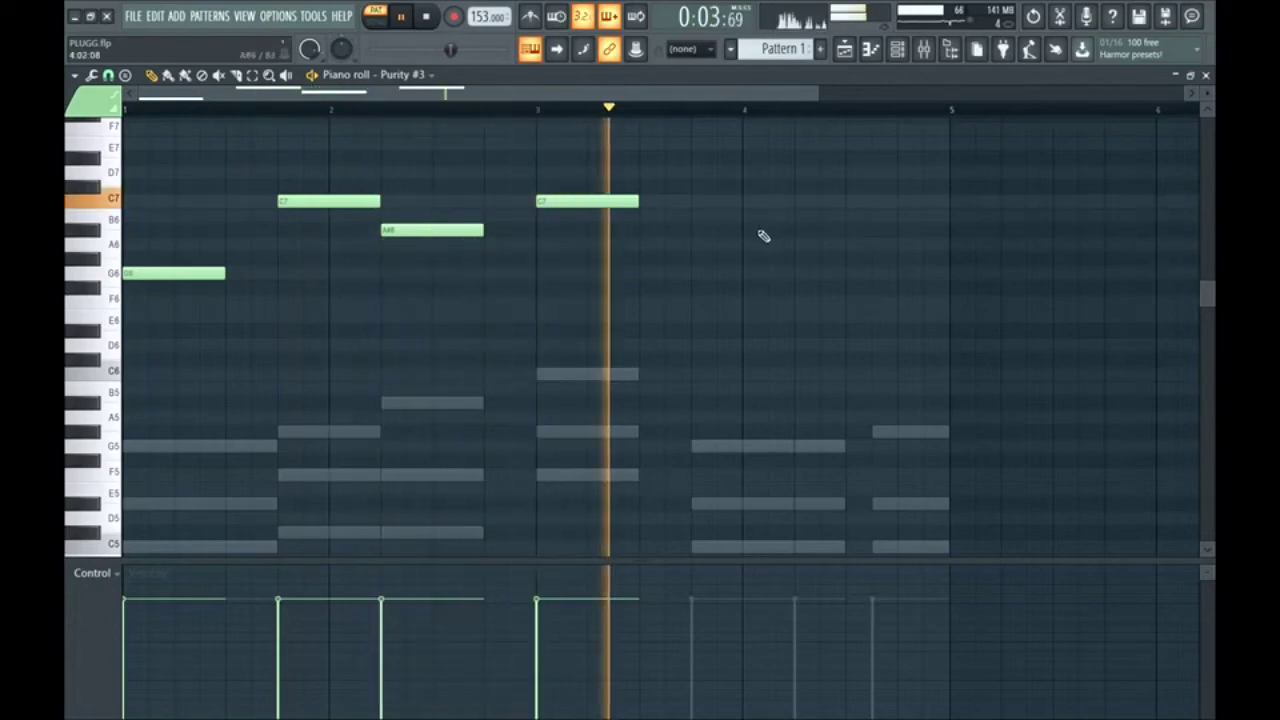
Add two-beat notes G6 on beat 4 of bar 3 and G#6 on beat 2 of bar 4, and move the last one higher.
{"action": "left_click", "coordinate": [718, 273]}
{"action": "left_click", "coordinate": [797, 259]}
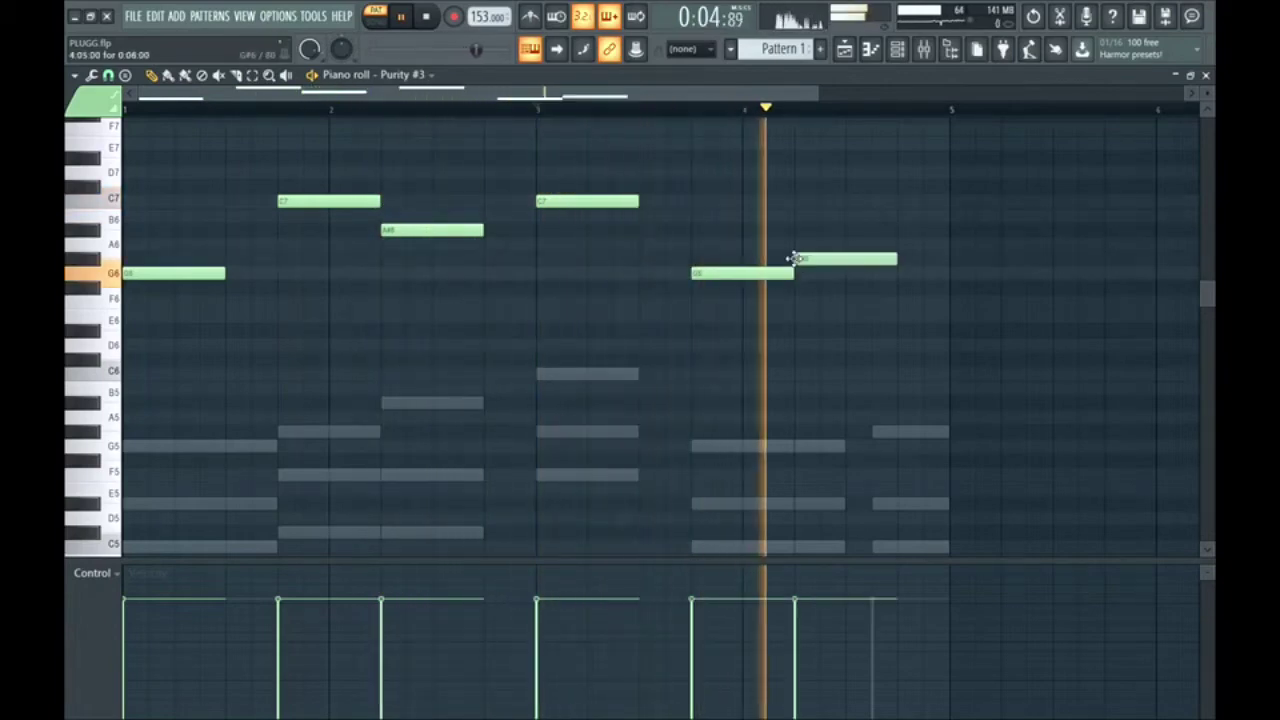
{"action": "key", "text": "space"}
{"action": "mouse_move", "coordinate": [821, 253]}
{"action": "left_mouse_down"}
{"action": "mouse_move", "coordinate": [818, 215]}
{"action": "mouse_move", "coordinate": [814, 229]}
{"action": "left_mouse_up"}
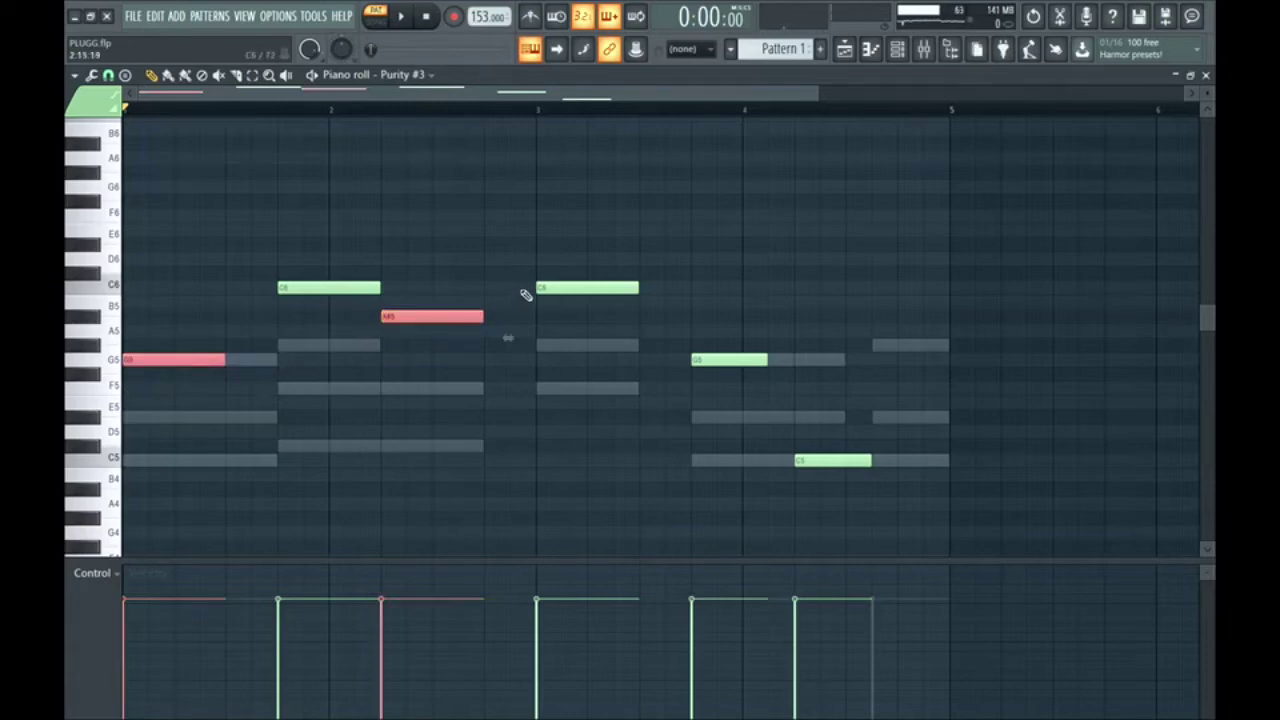
Go over the Purity #3 notes that share the chords' top notes, and play the pattern from the start and from beat 3 of bar 3.
{"action": "left_click_drag", "start_coordinate": [522, 294], "coordinate": [684, 266]}
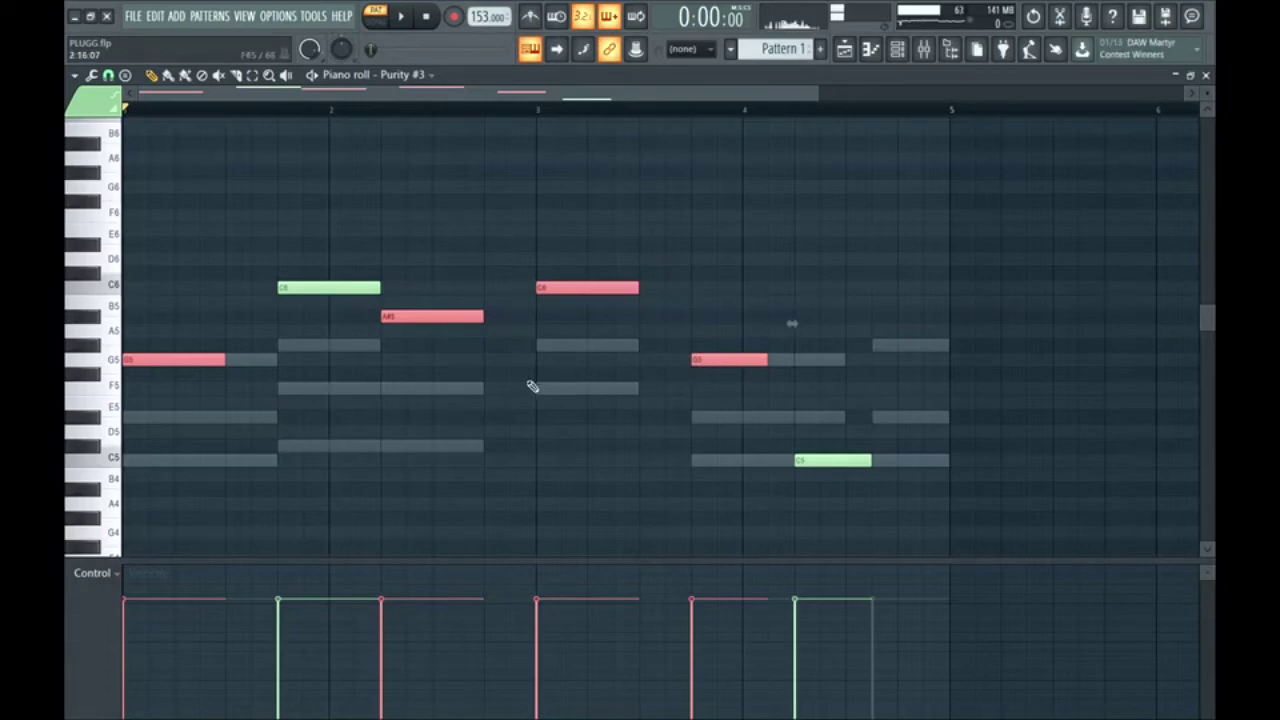
{"action": "key", "text": "ctrl+d"}
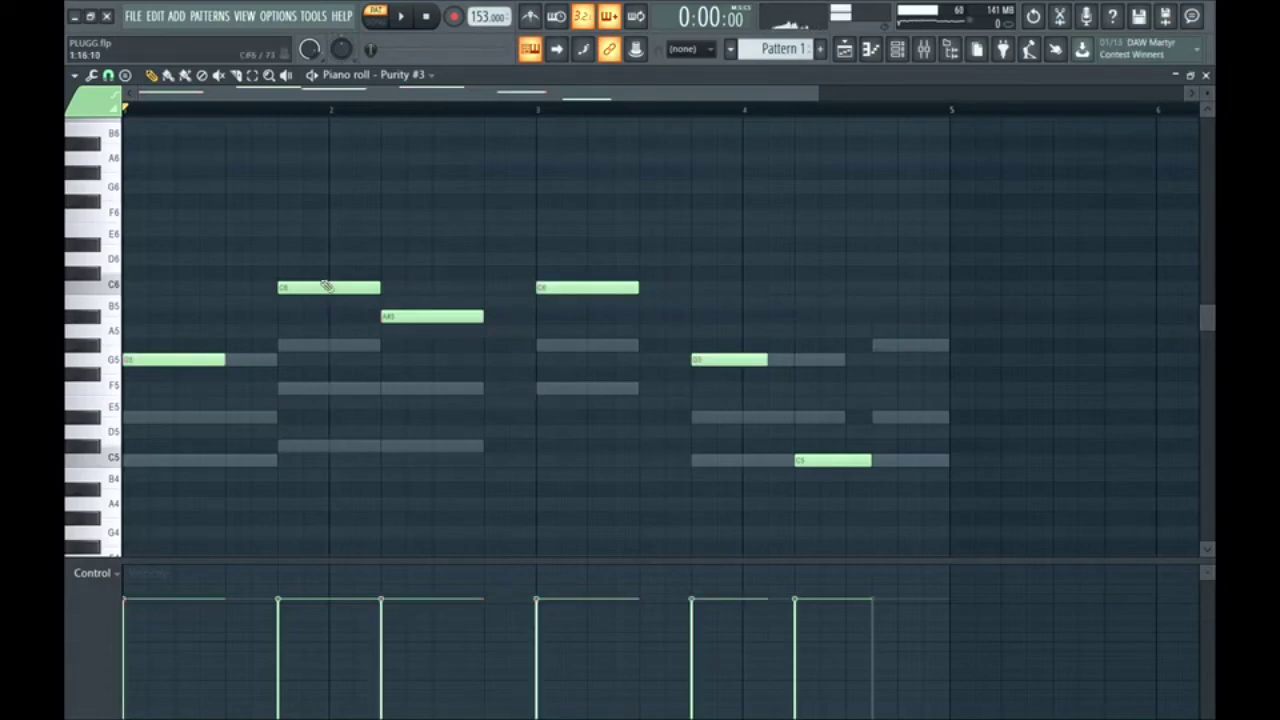
{"action": "key", "text": "space"}
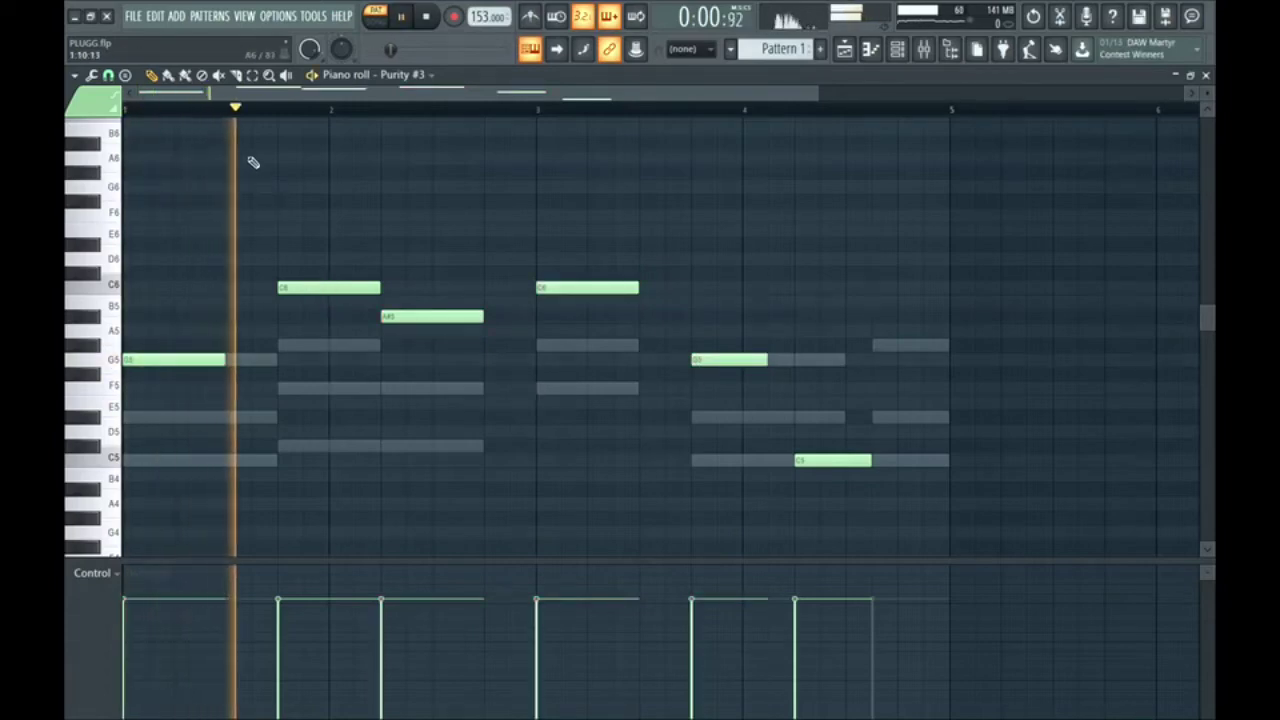
{"action": "key", "text": "space"}
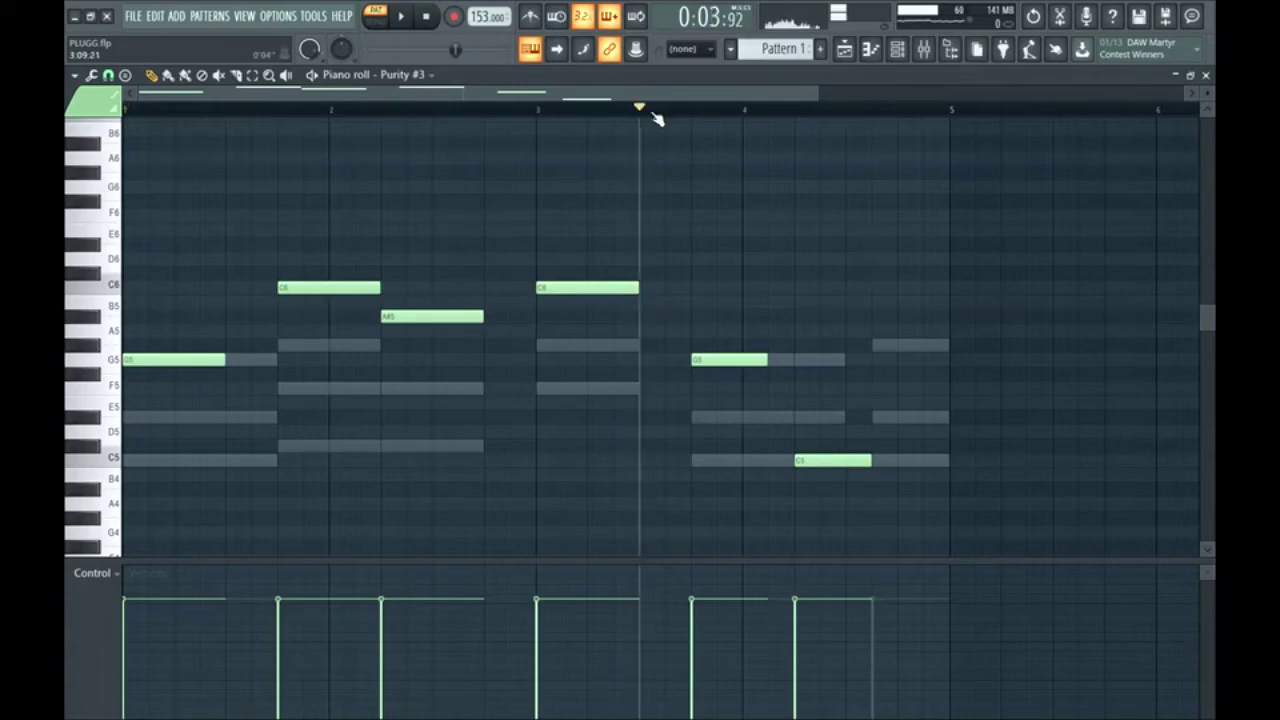
{"action": "key", "text": "space"}
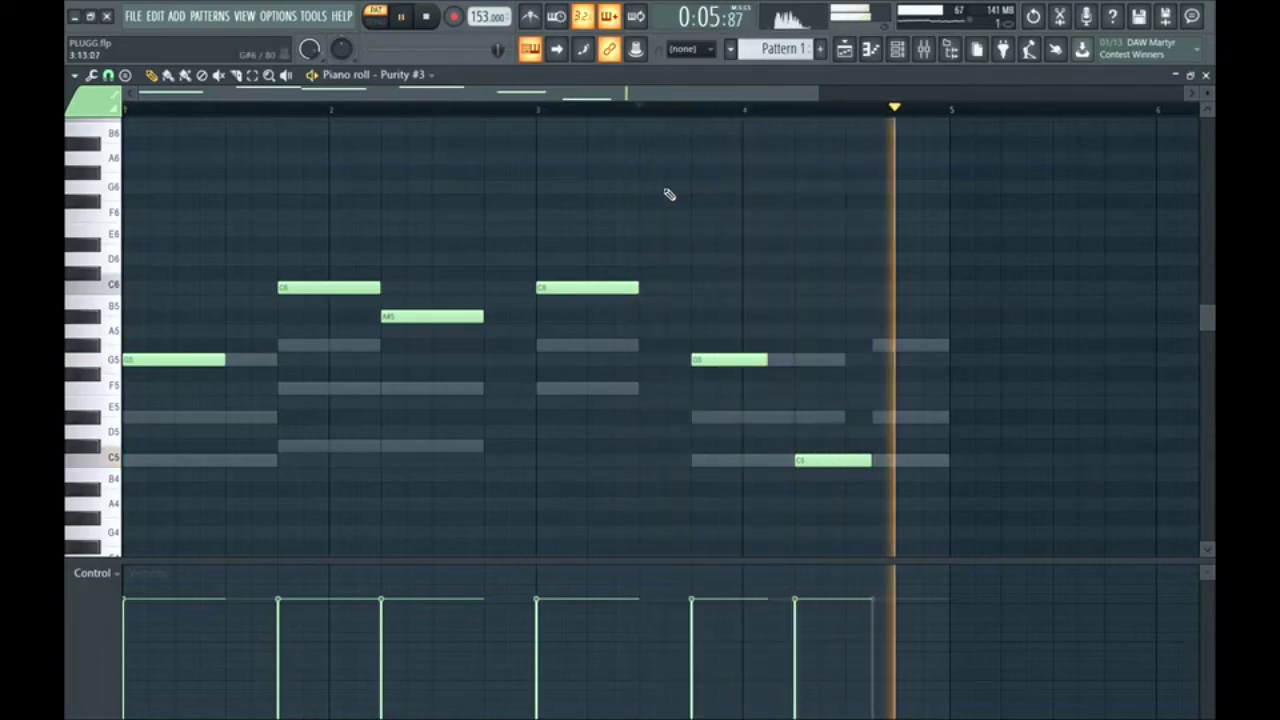
{"action": "key", "text": "space"}
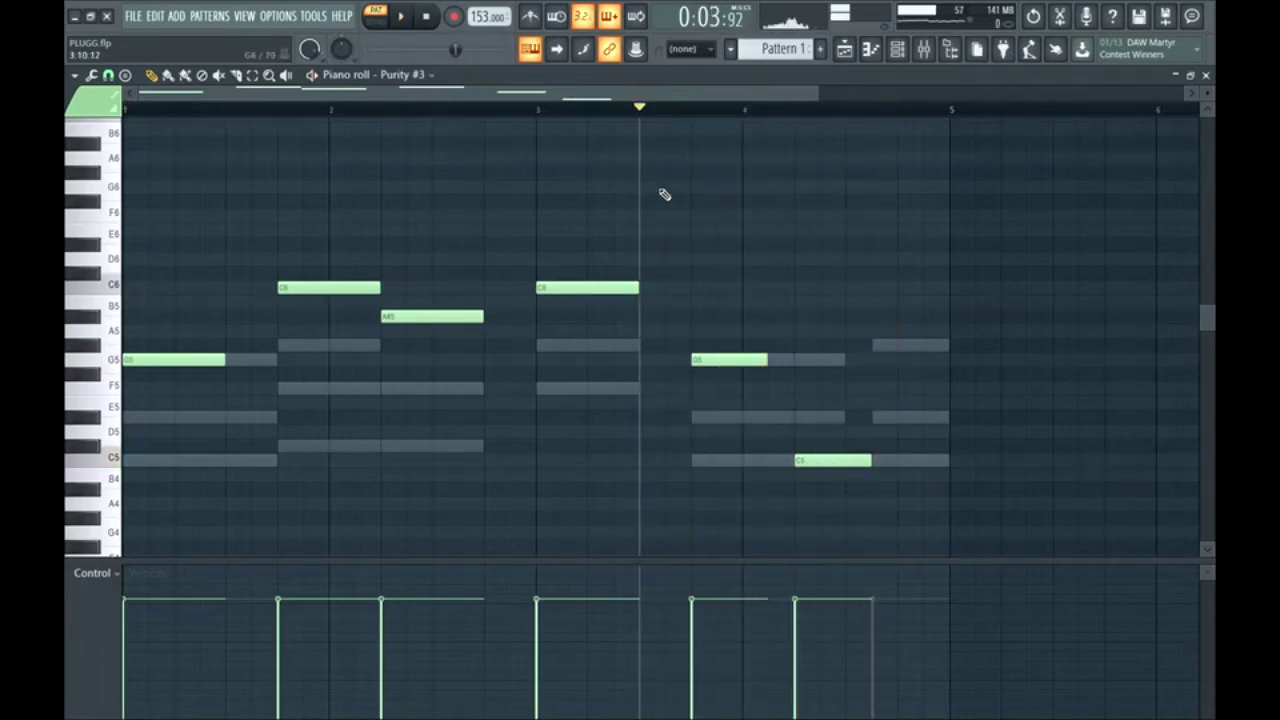
Transpose the whole Purity #3 melody up an octave and listen to it with the chords.
{"action": "key", "text": "ctrl+Up"}
{"action": "left_click", "coordinate": [403, 12]}
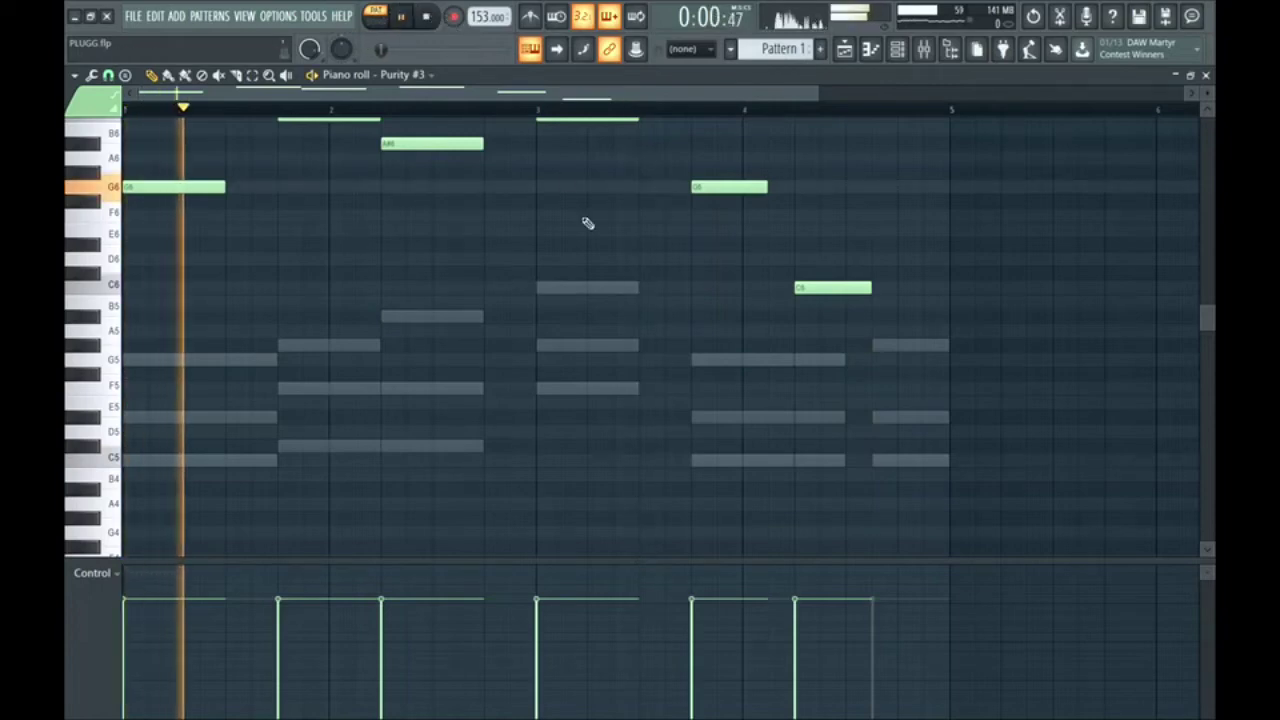
{"action": "scroll", "coordinate": [598, 245], "scroll_direction": "up", "scroll_amount": 2}
{"action": "scroll", "coordinate": [598, 245], "scroll_direction": "up", "scroll_amount": 1}
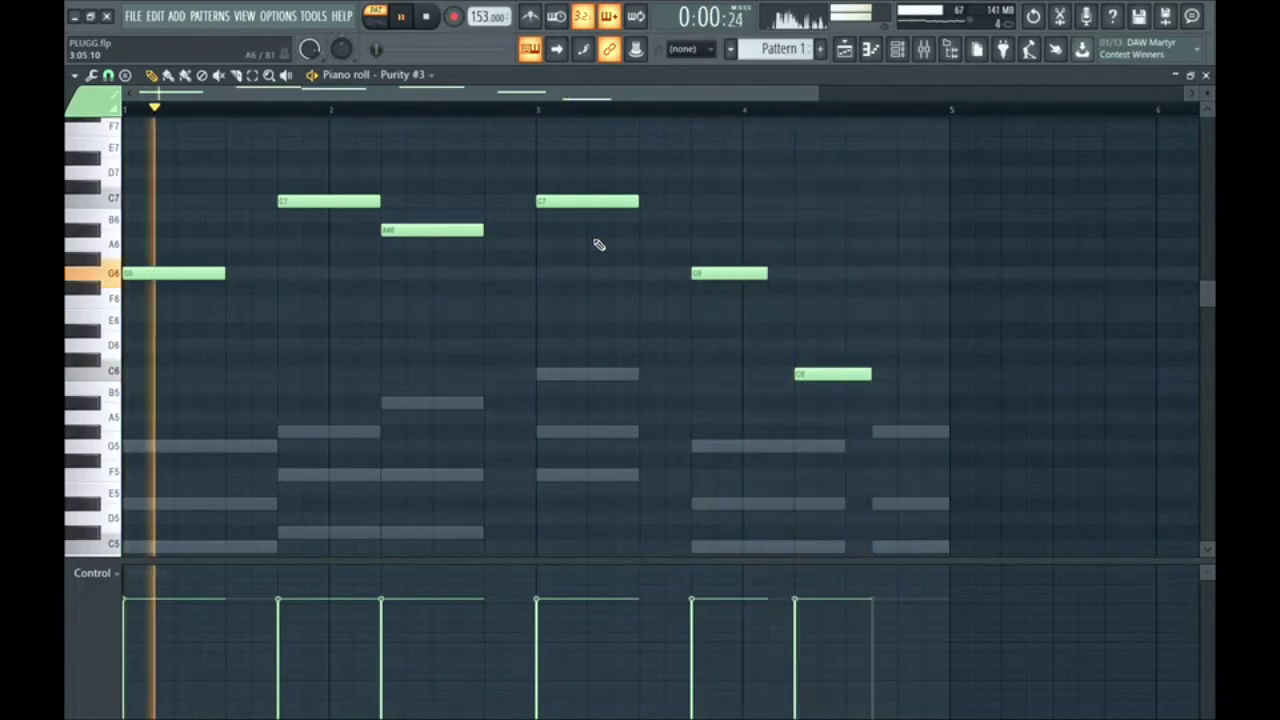
{"action": "key", "text": "space"}
Move the Purity #3 melody from Pattern 1 into Pattern 3 and place Pattern 3 on Track 3 from bar 1.
{"action": "key", "text": "ctrl+a"}
{"action": "key", "text": "Delete"}
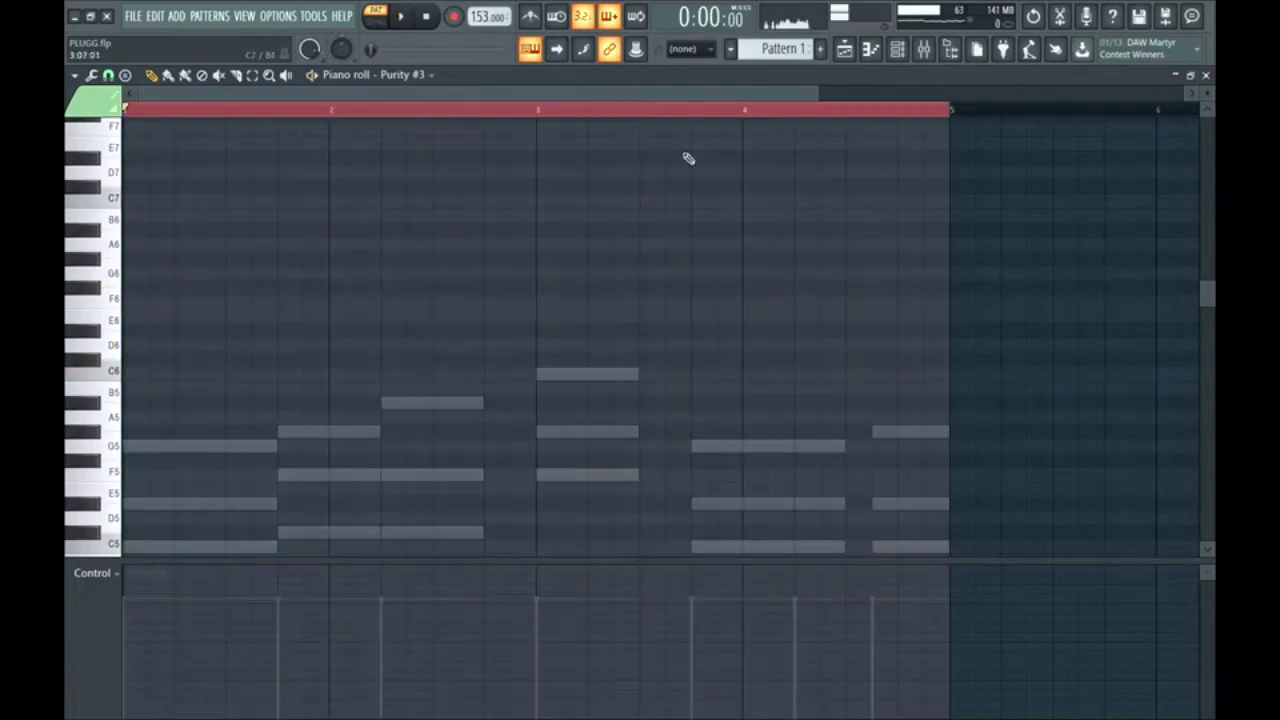
{"action": "left_click", "coordinate": [822, 49]}
{"action": "key", "text": "ctrl+v"}
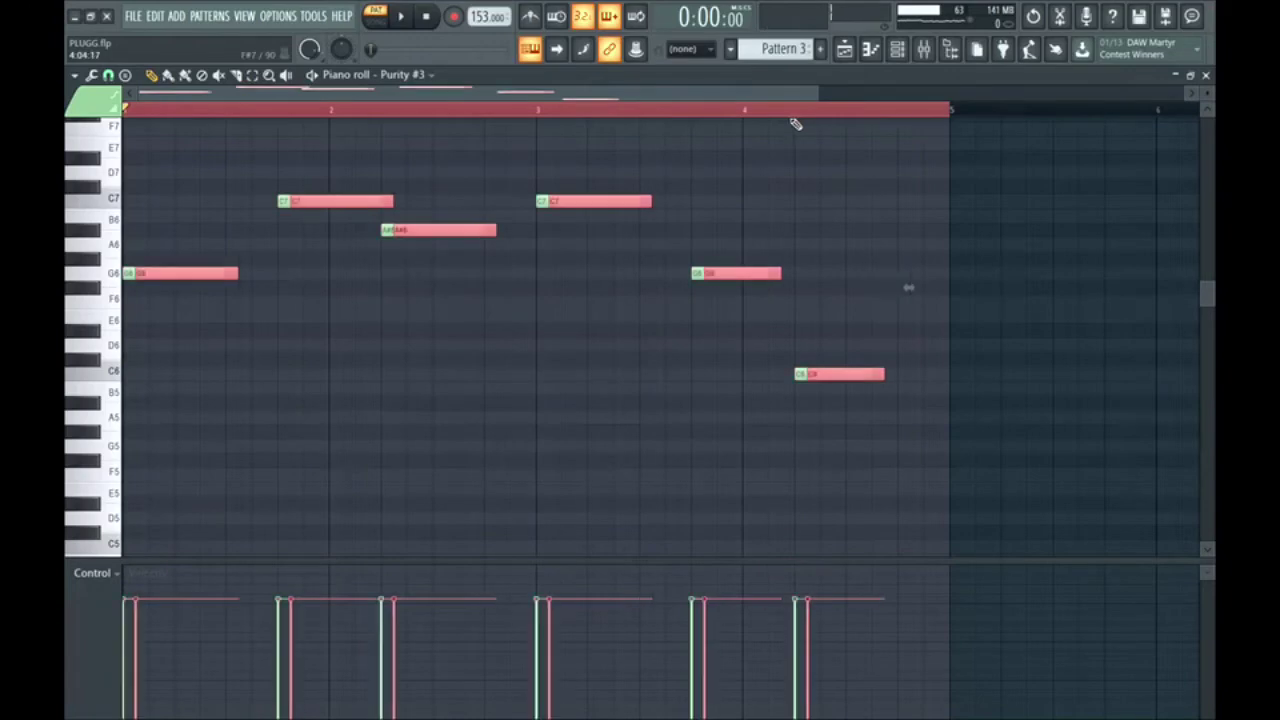
{"action": "key", "text": "shift+Left"}
{"action": "key", "text": "ctrl+d"}
{"action": "left_click", "coordinate": [848, 50]}
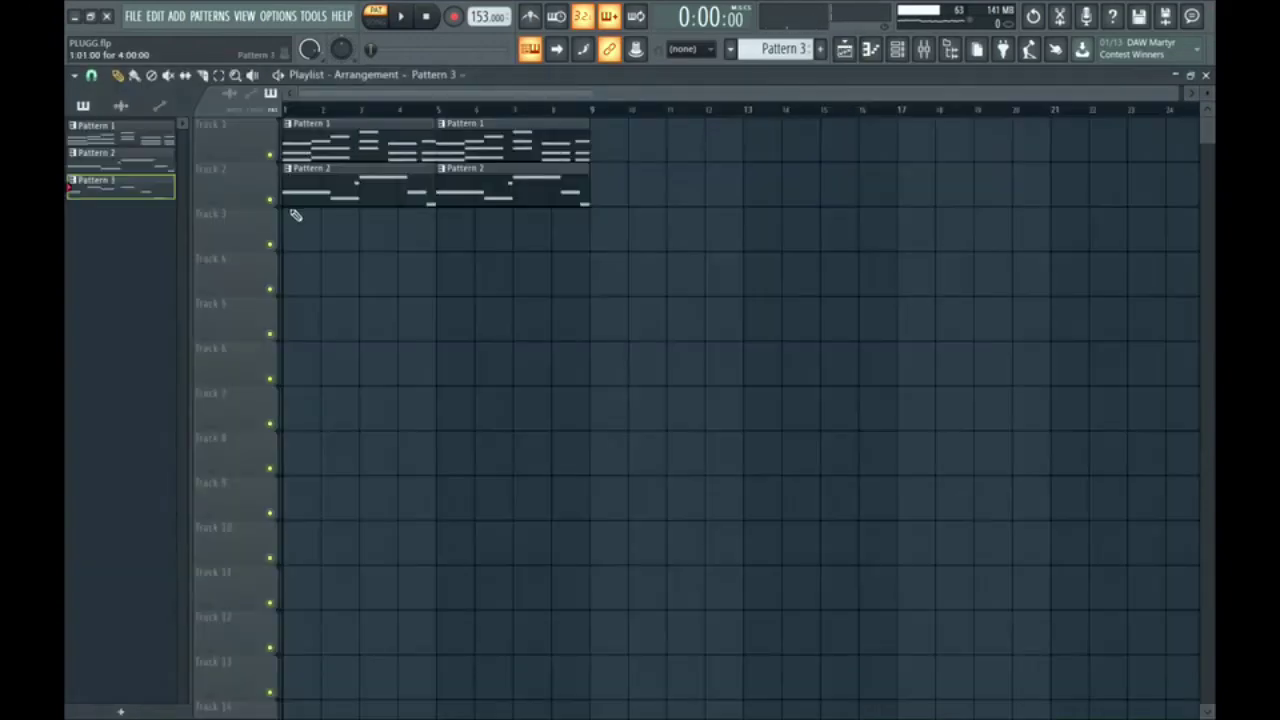
{"action": "left_click", "coordinate": [294, 214]}
Add another Purity channel and load the Detuned Square preset from its GM Normal category.
{"action": "key", "text": "F6"}
{"action": "left_click", "coordinate": [545, 385]}
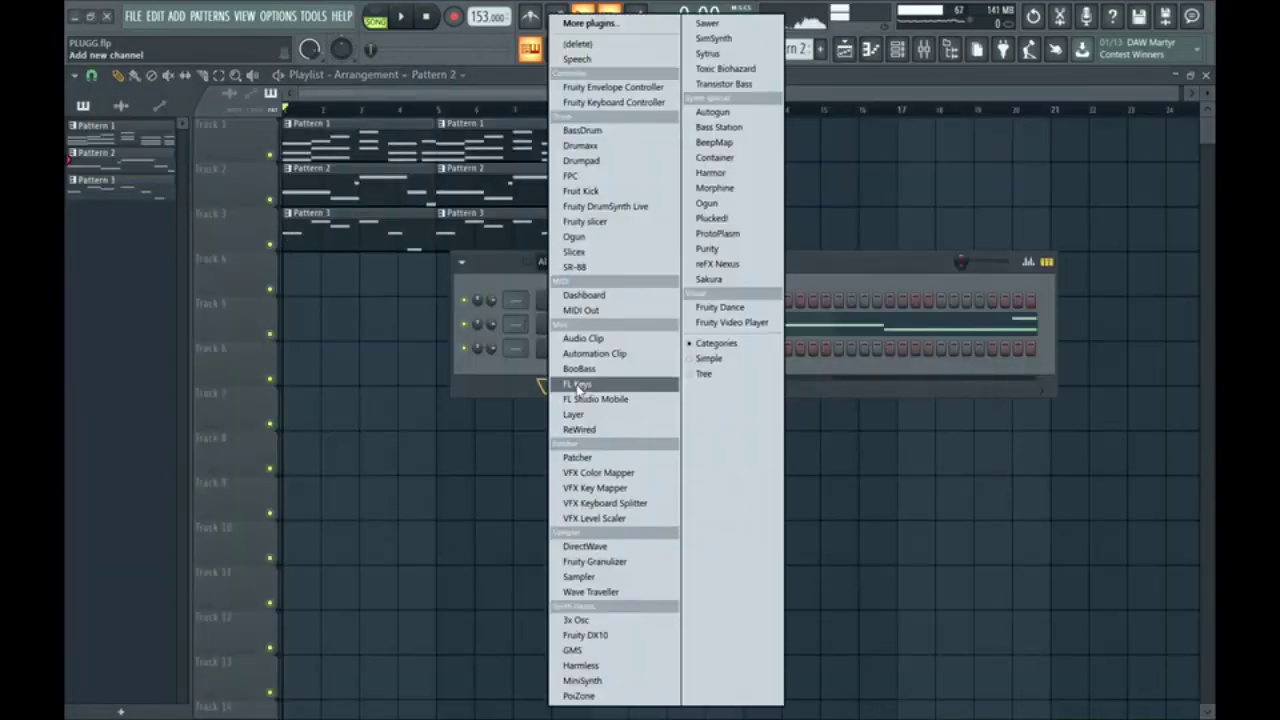
{"action": "left_click", "coordinate": [707, 249]}
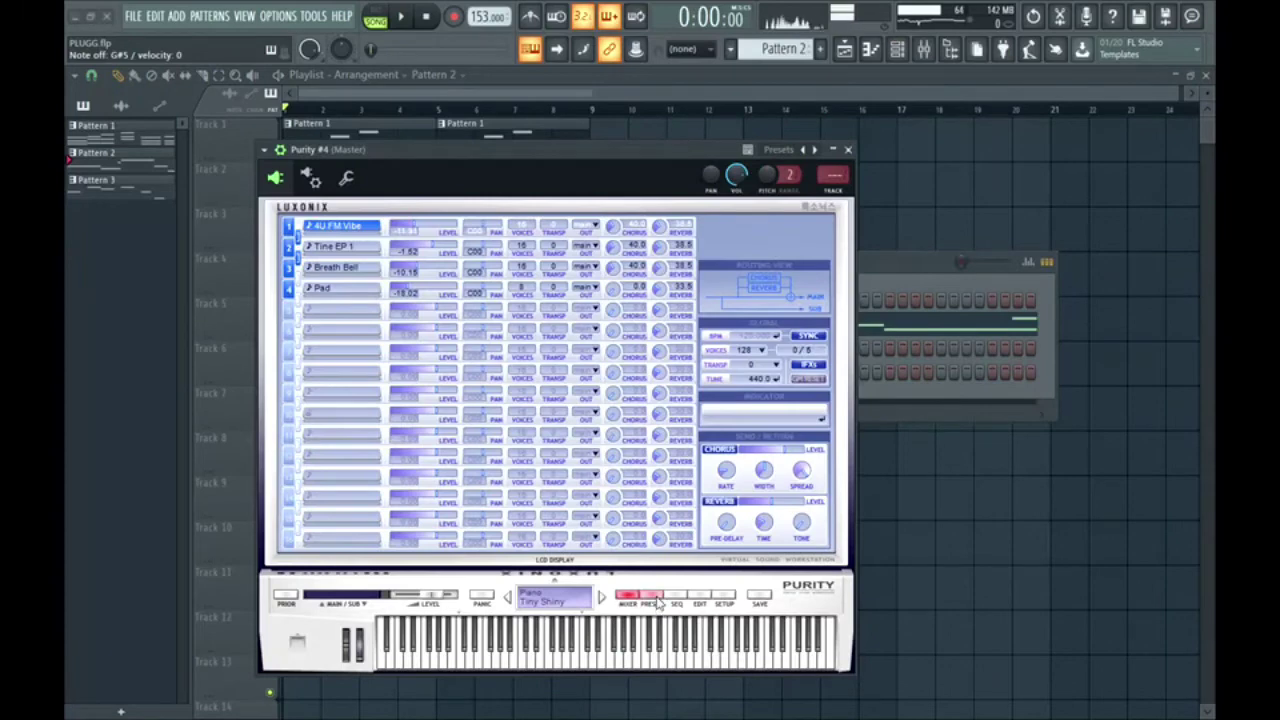
{"action": "left_click", "coordinate": [656, 598]}
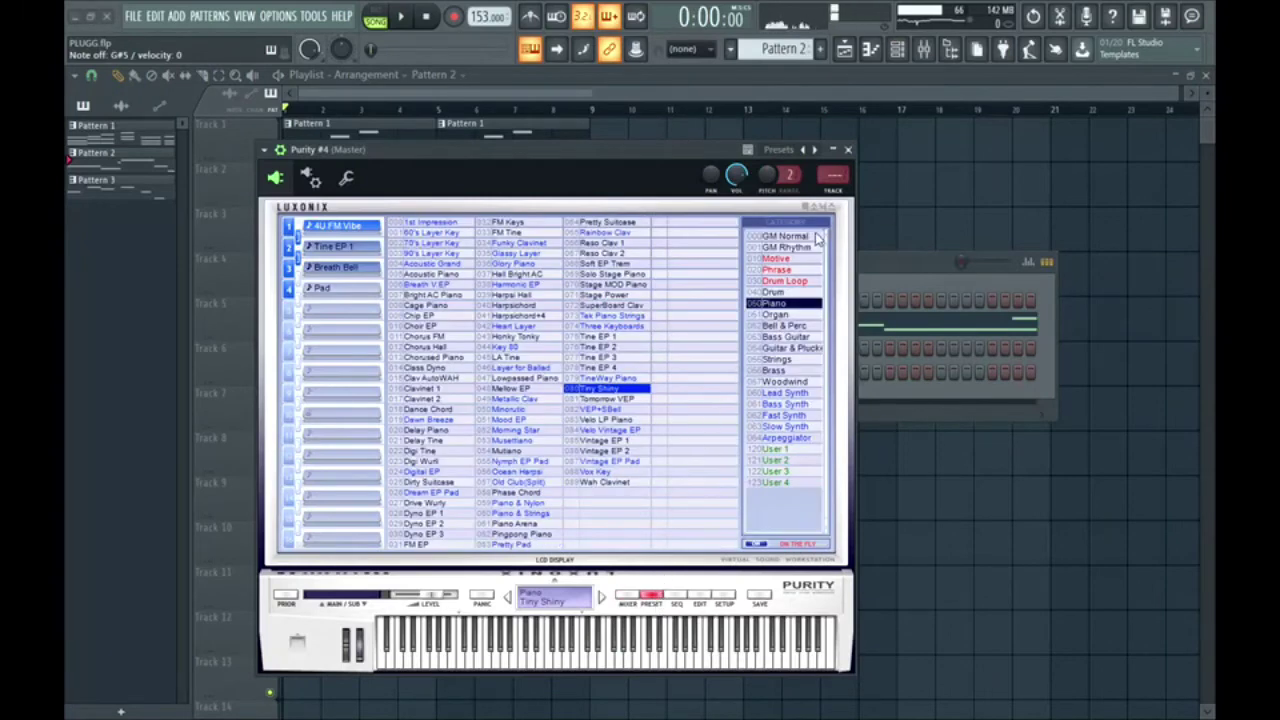
{"action": "left_click", "coordinate": [812, 237]}
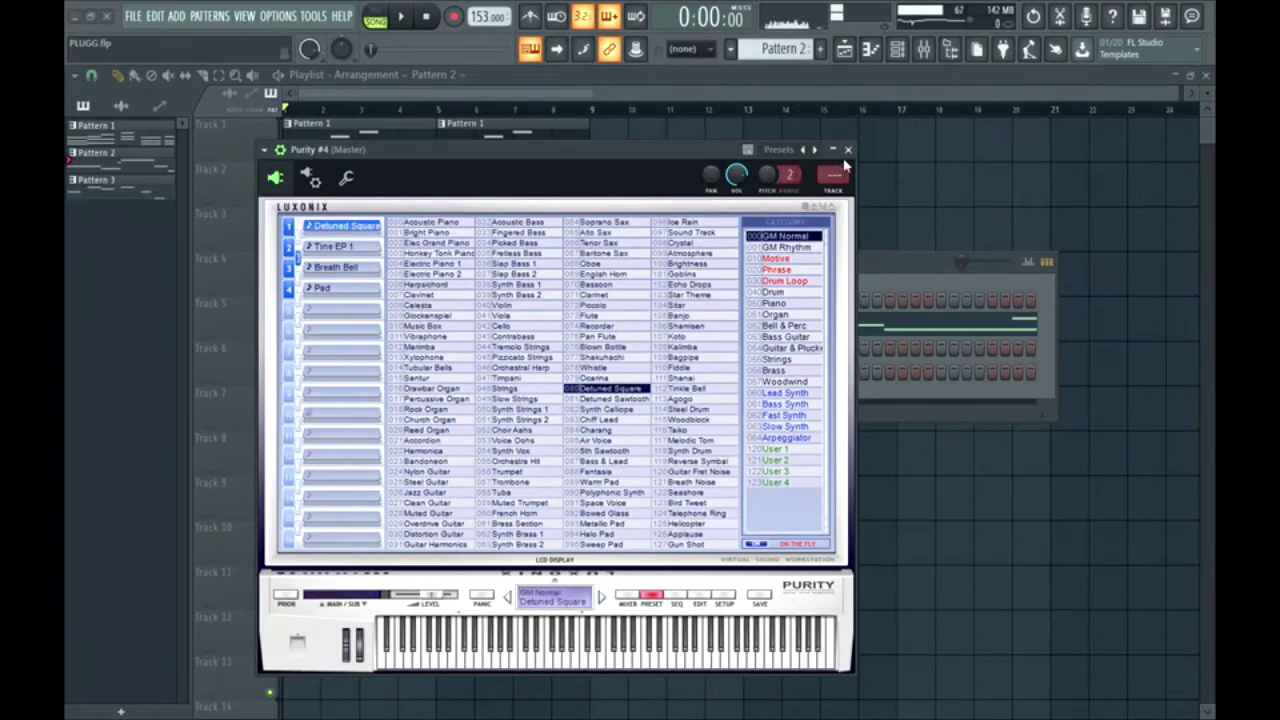
{"action": "key", "text": "Escape"}
Edit Purity #4's notes in Pattern 1 over the ghosted chords, and add an opening G5 at the start of bar 1.
{"action": "double_click", "coordinate": [396, 145]}
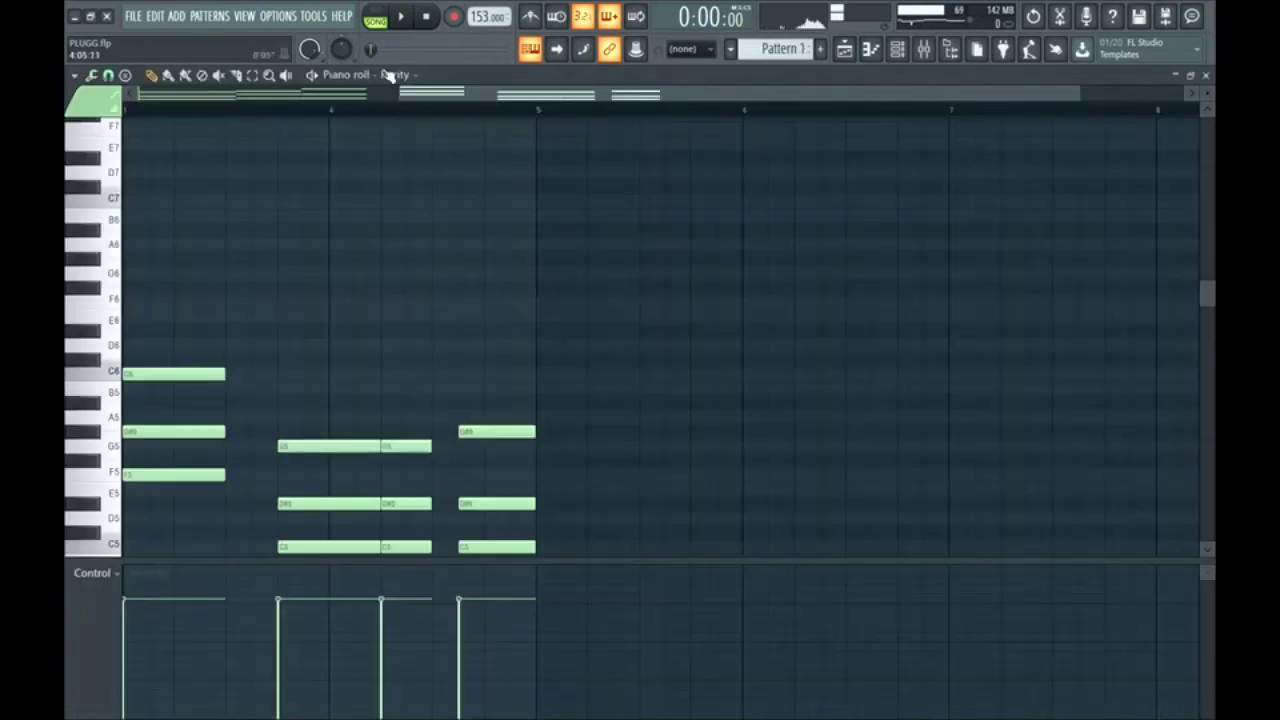
{"action": "left_click_drag", "start_coordinate": [513, 94], "coordinate": [150, 152]}
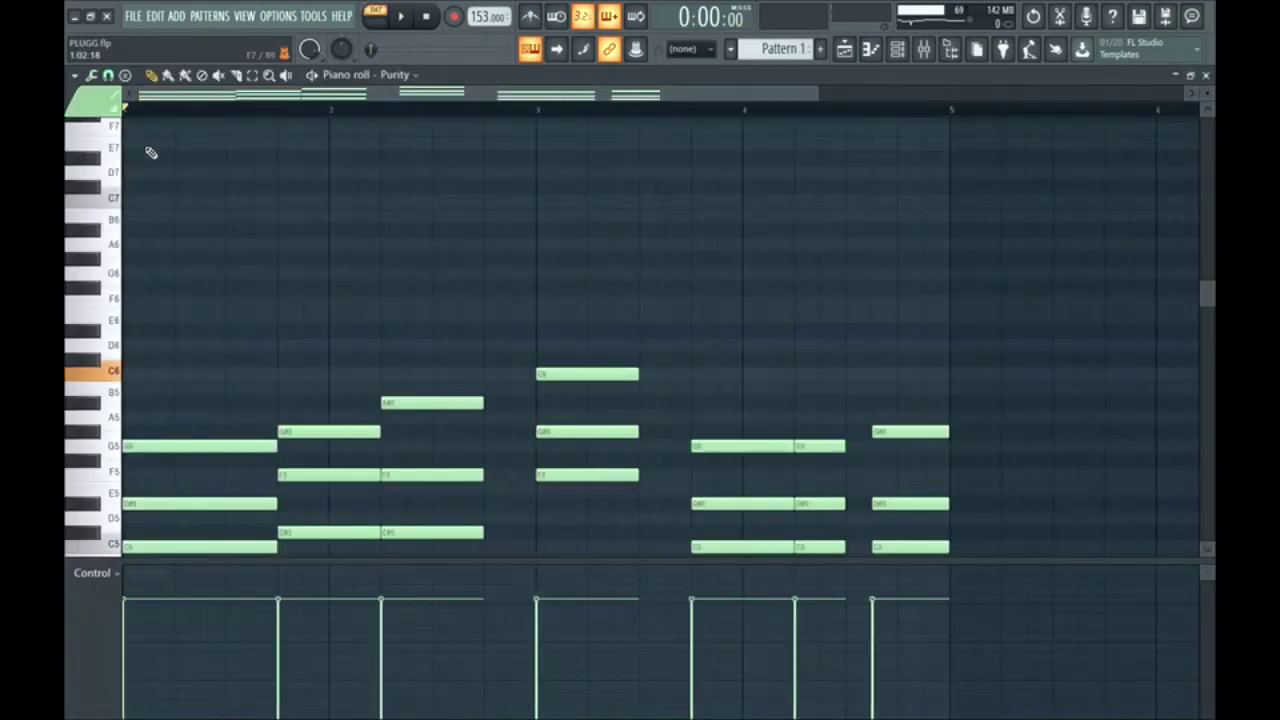
{"action": "left_click", "coordinate": [394, 78]}
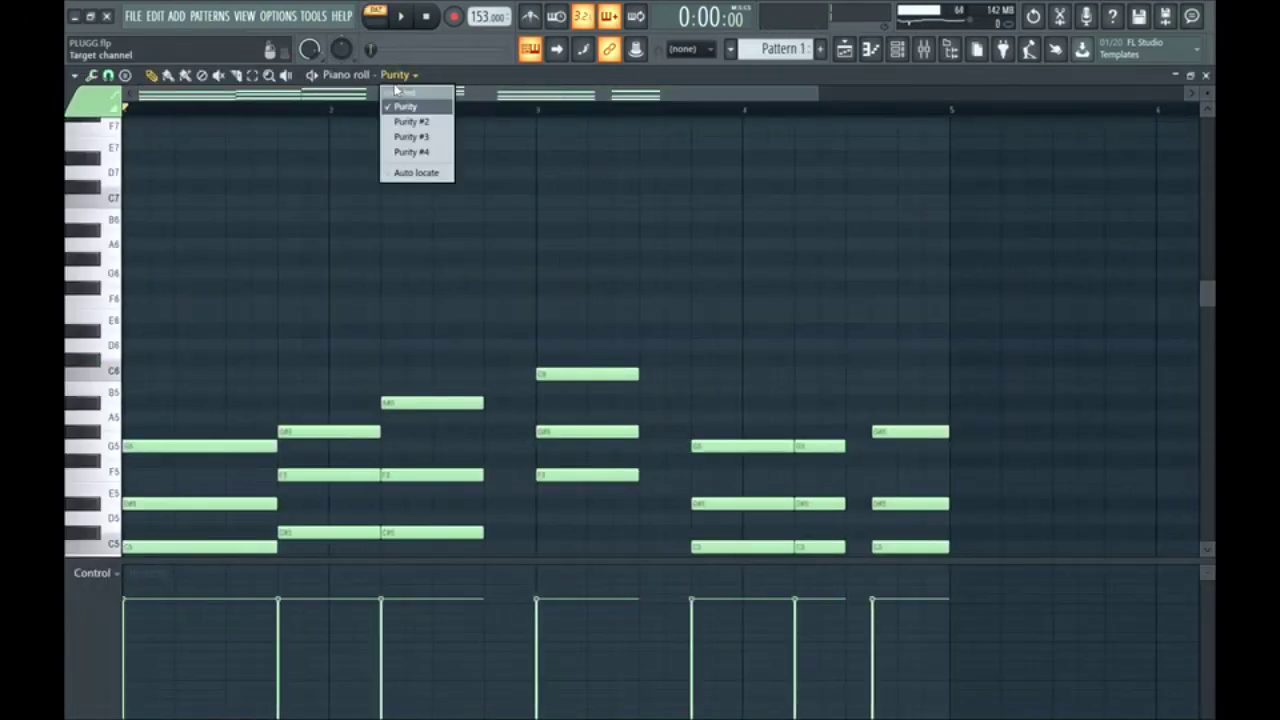
{"action": "left_click", "coordinate": [408, 151]}
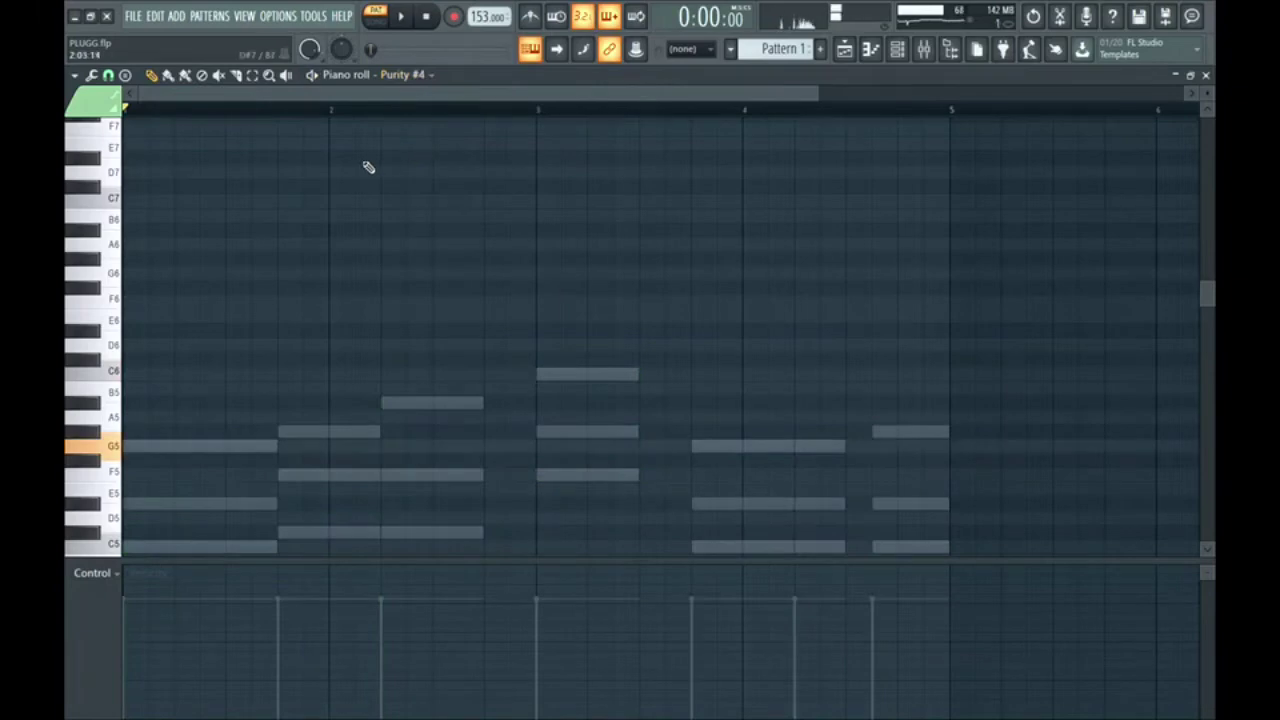
{"action": "scroll", "coordinate": [350, 176], "scroll_direction": "down", "scroll_amount": 3}
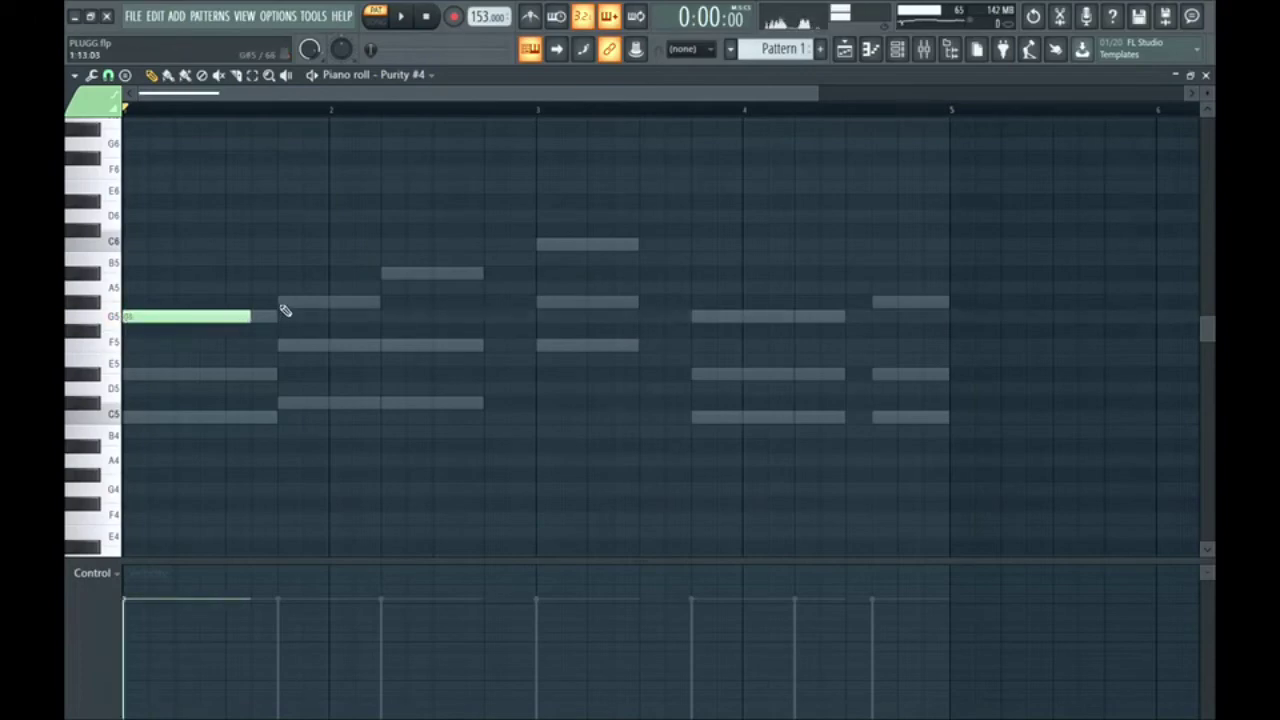
Lengthen the opening G5 to three beats and add a G#5 from beat 4 of bar 1 to the start of bar 3.
{"action": "key", "text": "space"}
{"action": "left_click_drag", "start_coordinate": [265, 316], "coordinate": [277, 316]}
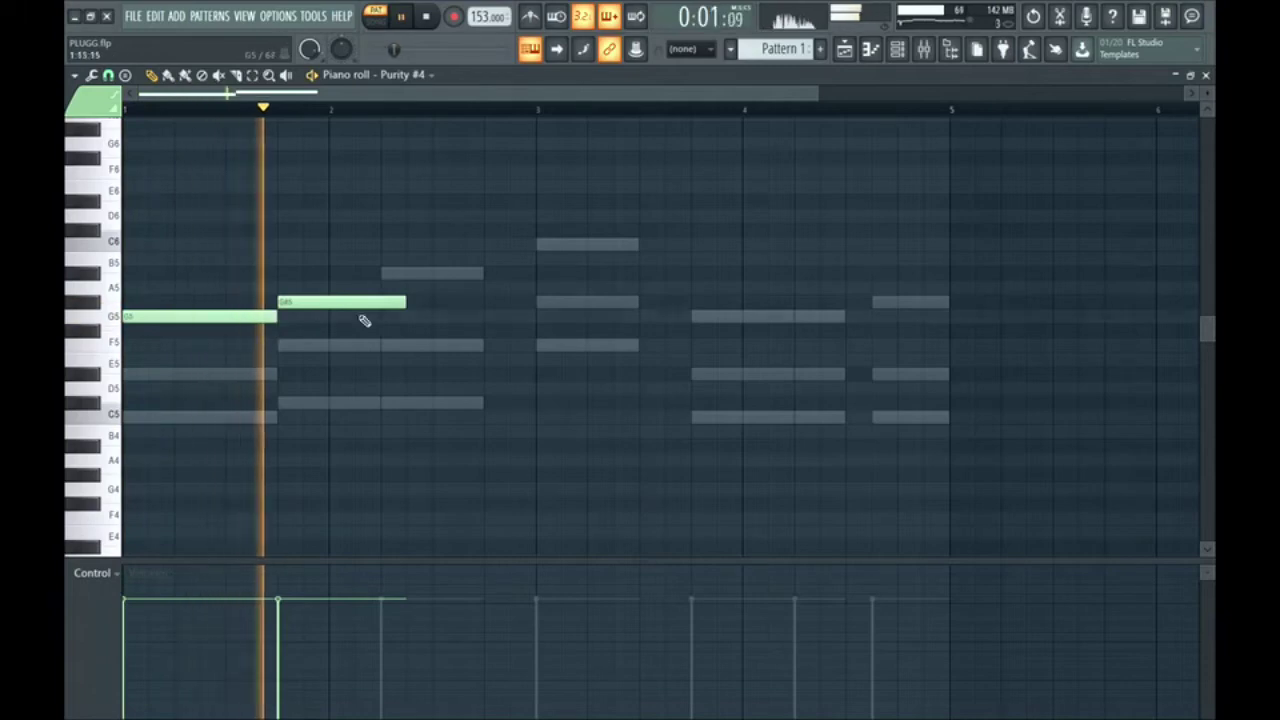
{"action": "left_click_drag", "start_coordinate": [408, 303], "coordinate": [535, 303]}
{"action": "key", "text": "space"}
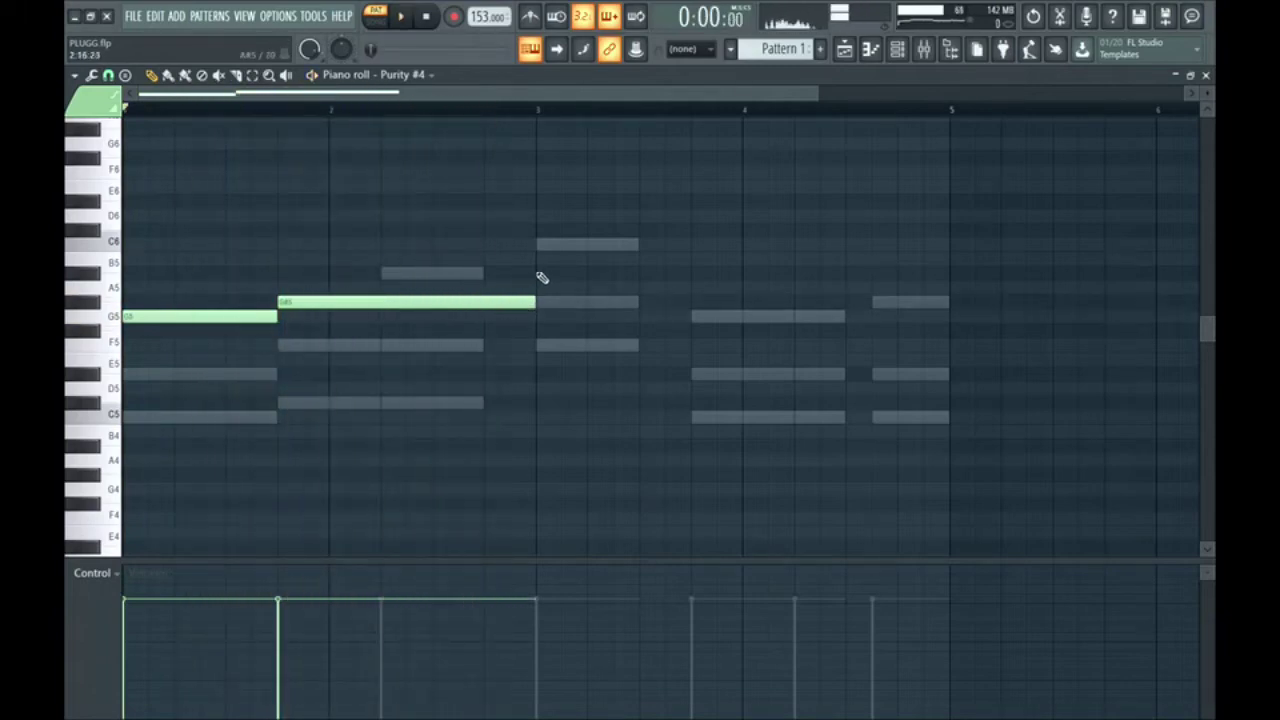
Add a C6 at bar 3 and a G5 on beat 2 of bar 4, and trim the G5 to end at bar 5.
{"action": "left_click", "coordinate": [540, 246]}
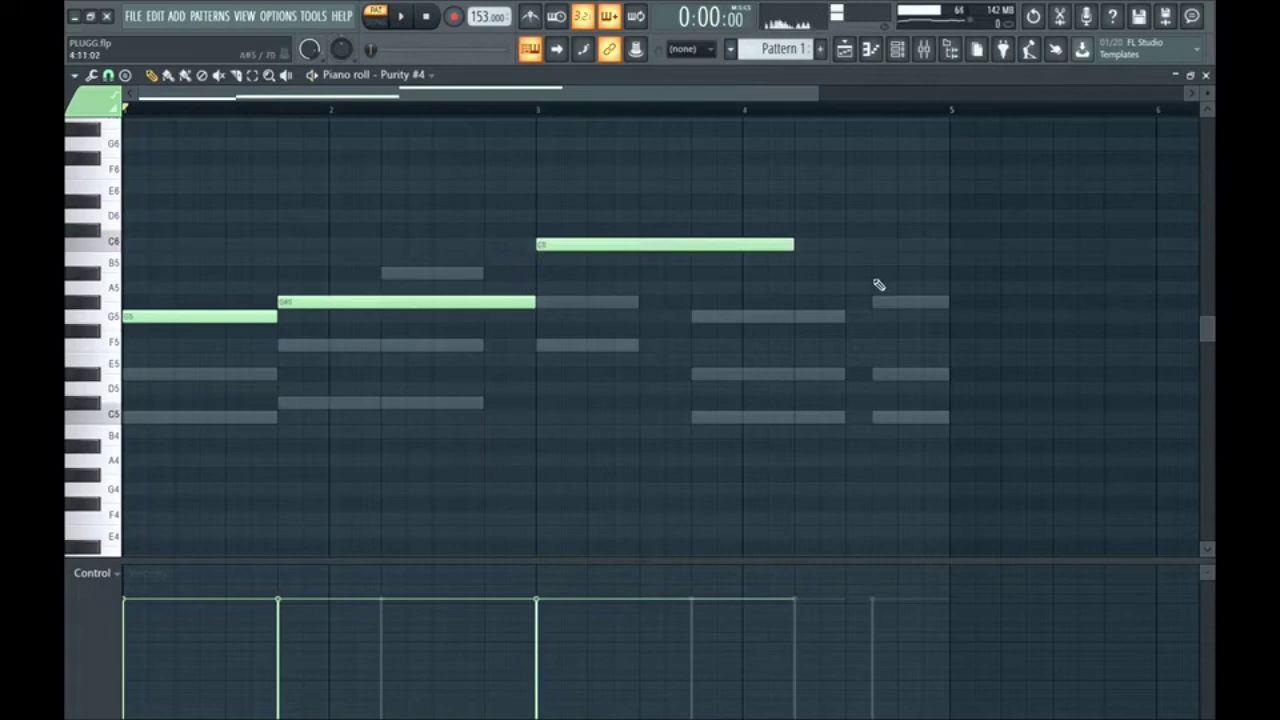
{"action": "left_click", "coordinate": [805, 318]}
{"action": "key", "text": "space"}
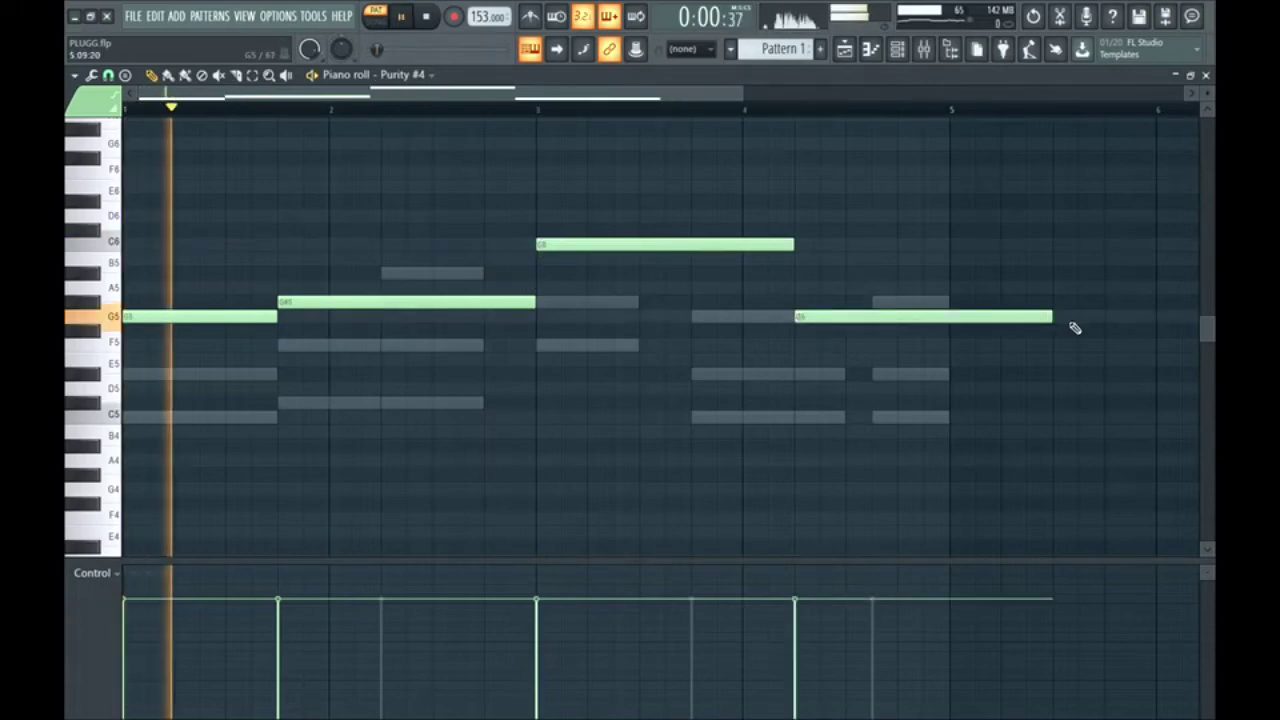
{"action": "left_click_drag", "start_coordinate": [1057, 317], "coordinate": [954, 338]}
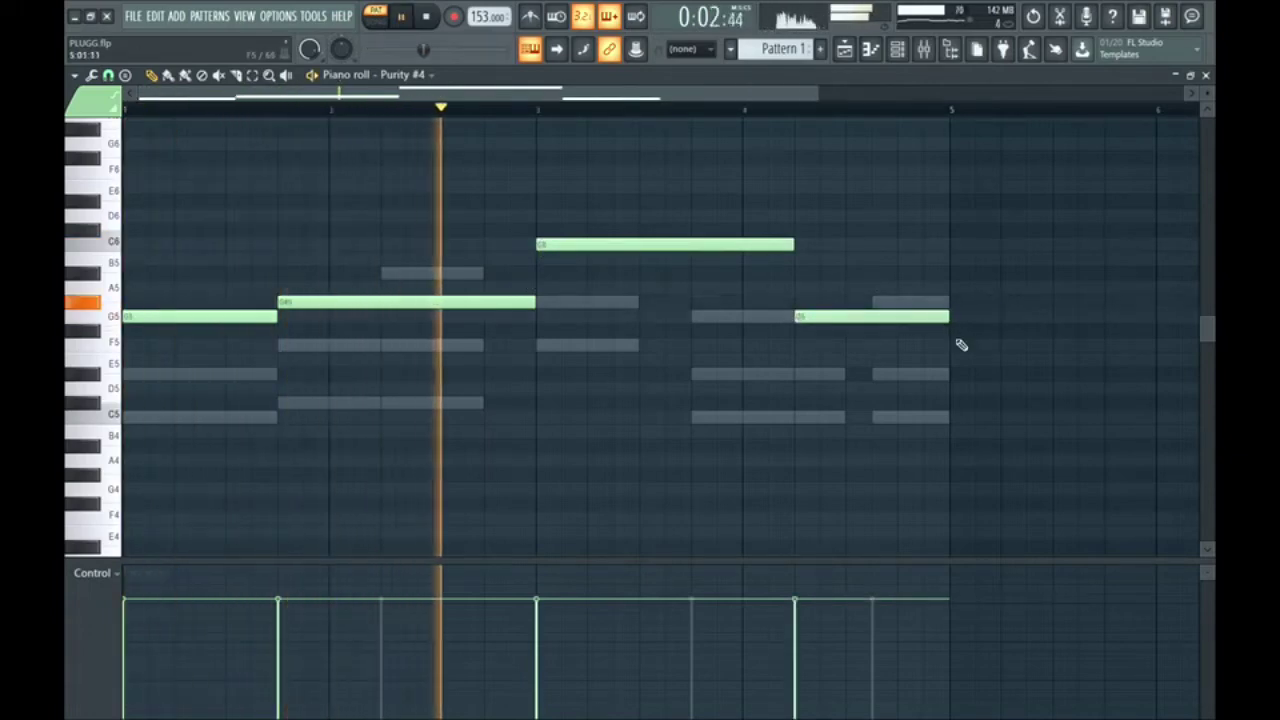
{"action": "key", "text": "space"}
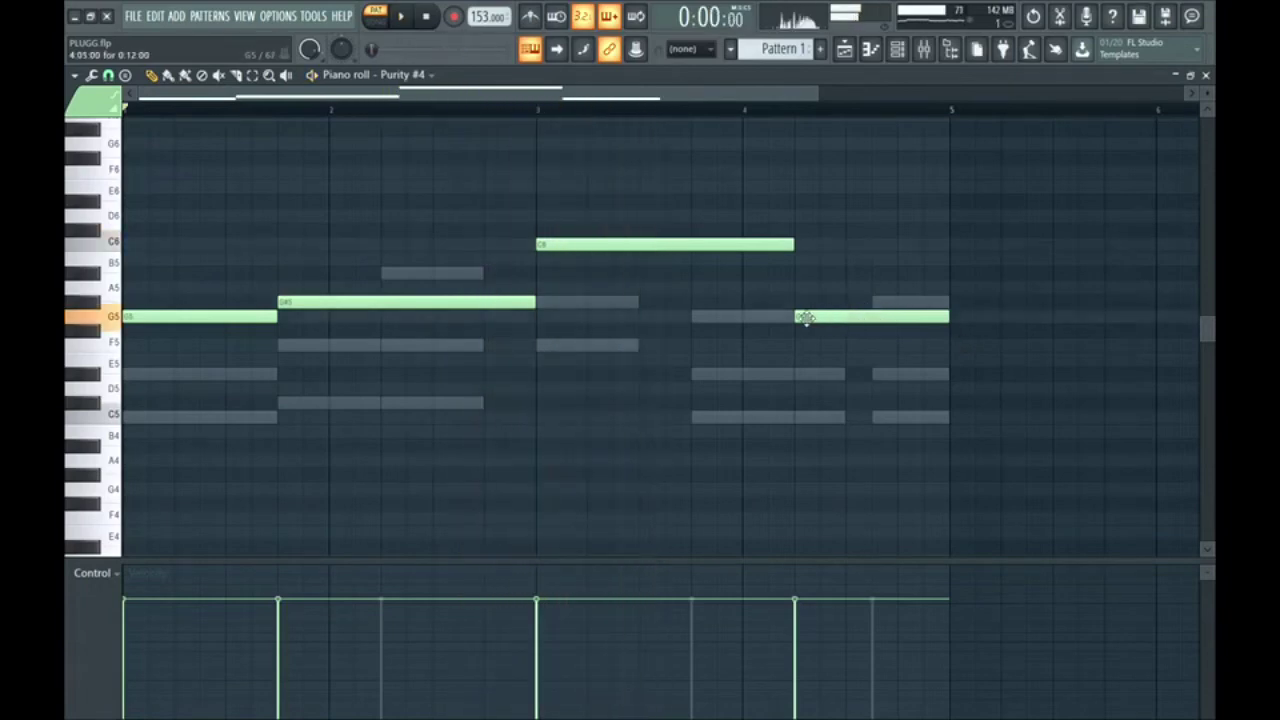
Move the last G5 to beat 4 of bar 3, shorten the C6 to meet it, and add a closing D#5 in bar 4.
{"action": "left_click_drag", "start_coordinate": [803, 317], "coordinate": [763, 320]}
{"action": "key", "text": "space"}
{"action": "left_click_drag", "start_coordinate": [795, 261], "coordinate": [683, 277]}
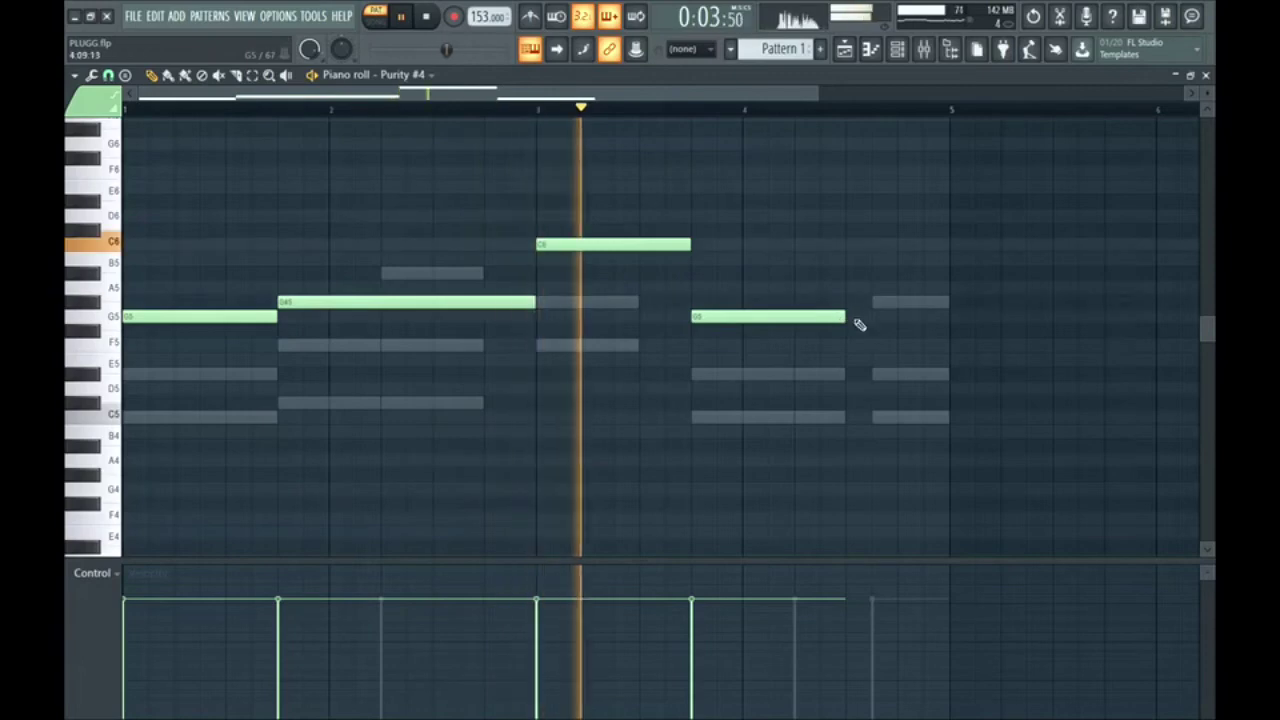
{"action": "left_click", "coordinate": [868, 378]}
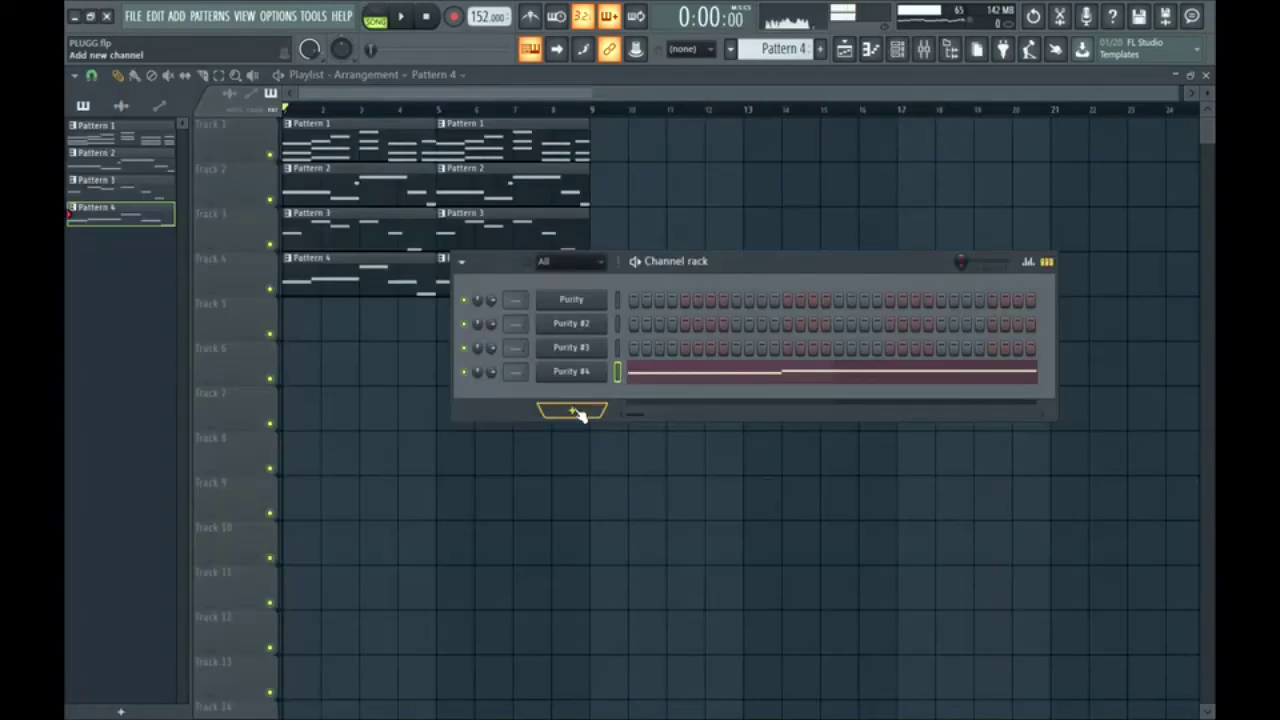
Add a fifth Purity channel and load the Synth Star preset from its Fast Synth category.
{"action": "left_click", "coordinate": [576, 412]}
{"action": "left_click", "coordinate": [708, 250]}
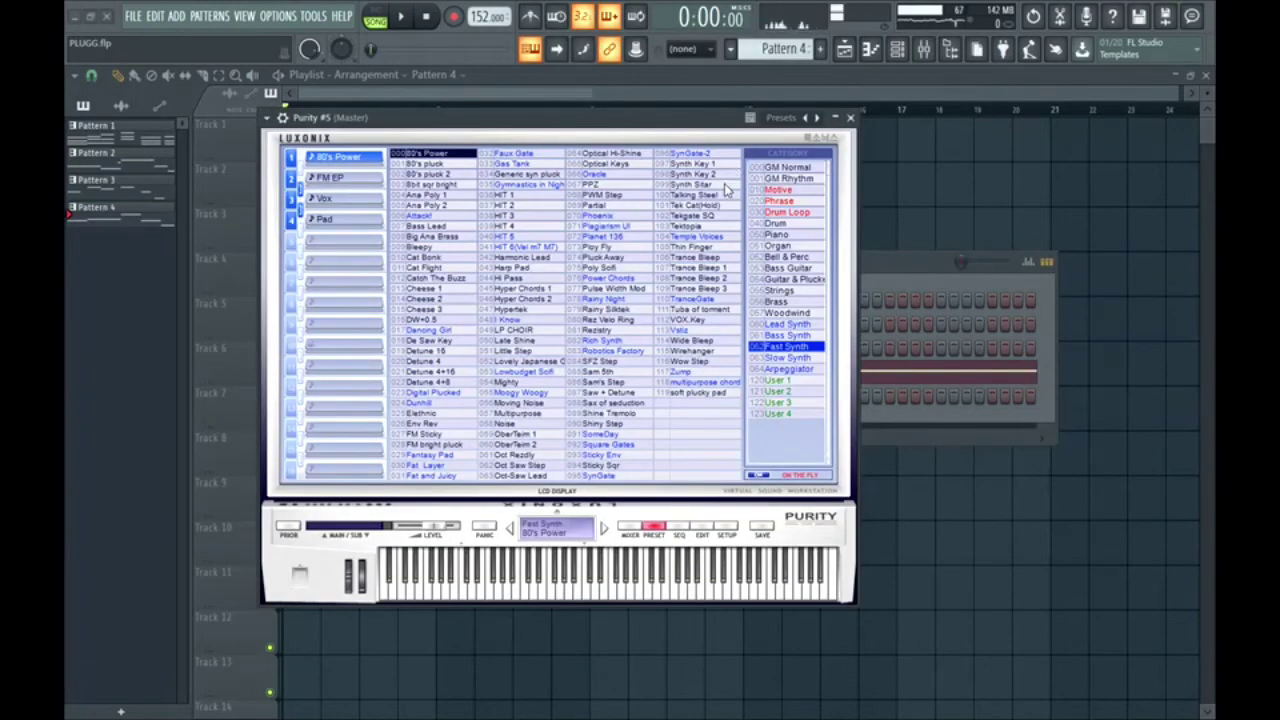
{"action": "left_click", "coordinate": [724, 183]}
{"action": "left_click", "coordinate": [850, 118]}
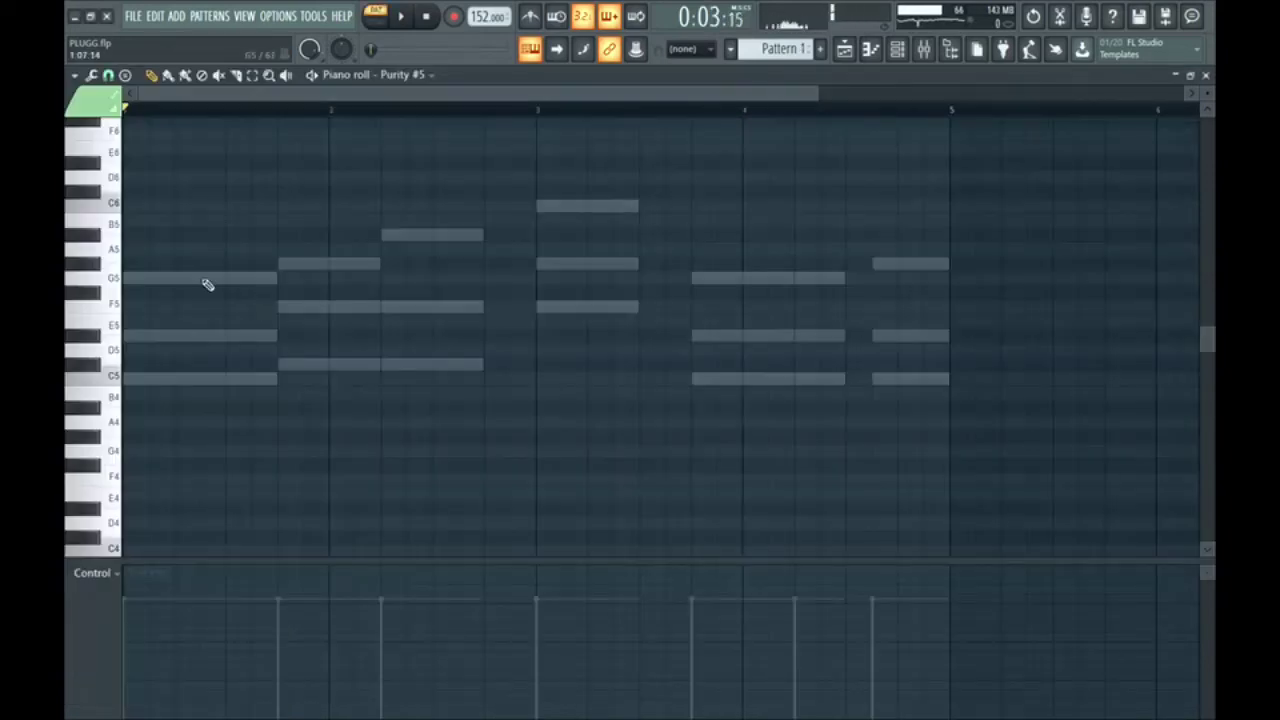
Add two-beat Purity #5 notes in Pattern 1, C5 at bar 1 and F5 at bar 3, and listen to them with the chords.
{"action": "left_click", "coordinate": [113, 280]}
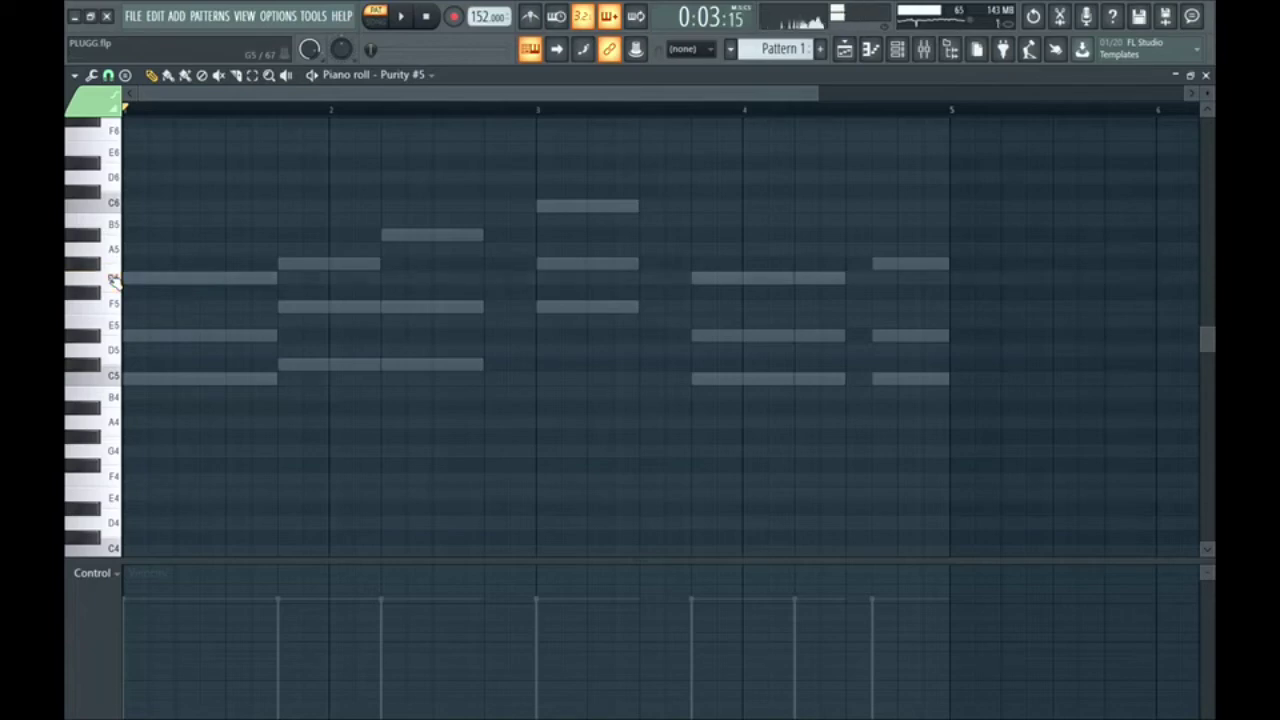
{"action": "left_click", "coordinate": [127, 379]}
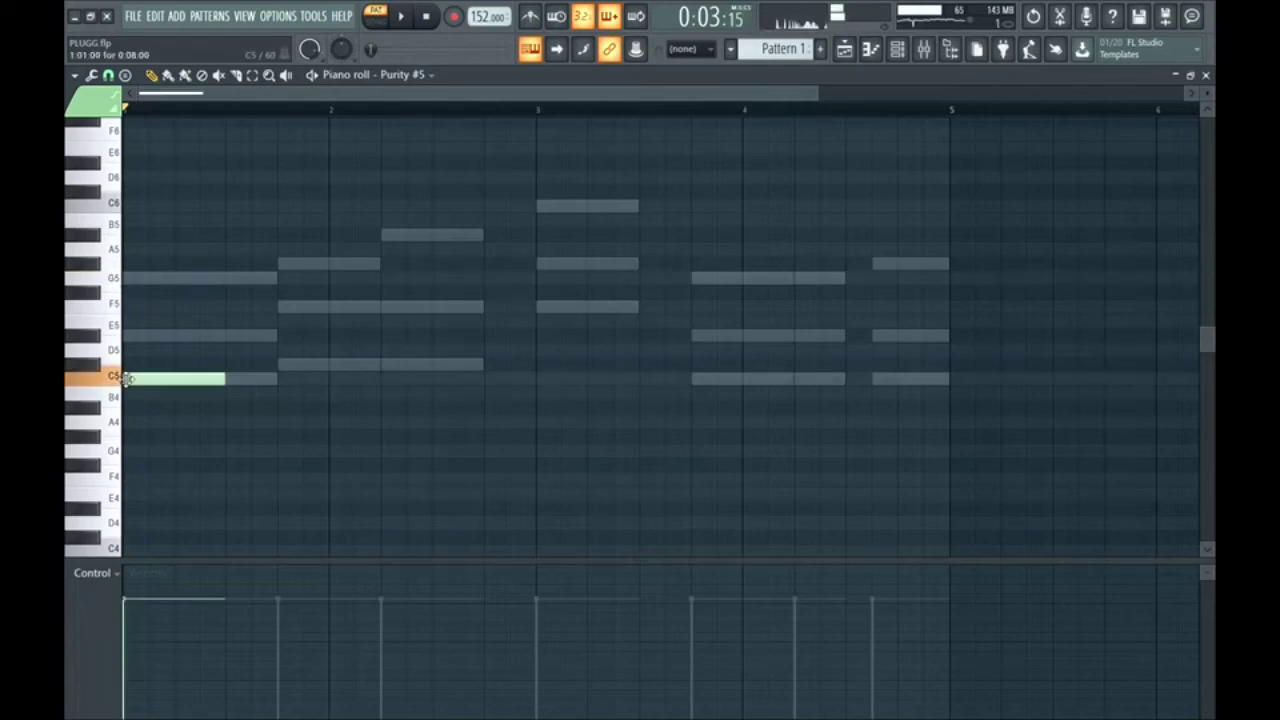
{"action": "key", "text": "space"}
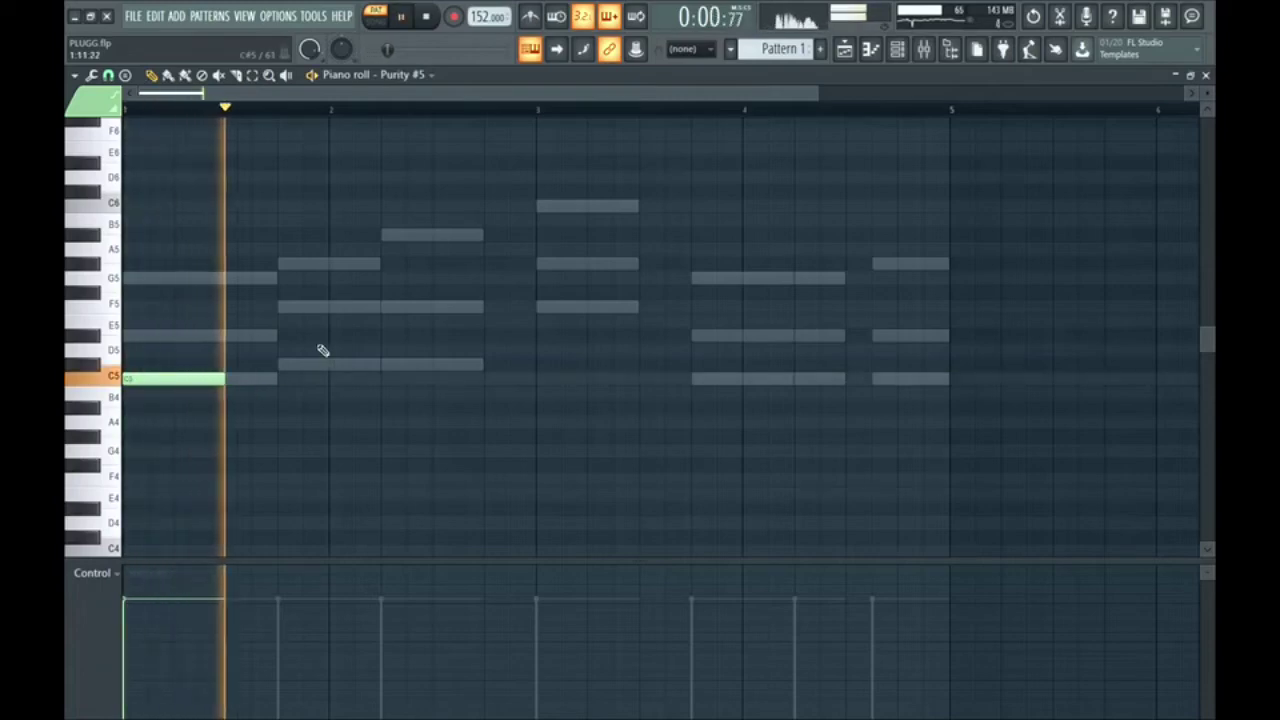
{"action": "left_click", "coordinate": [538, 306]}
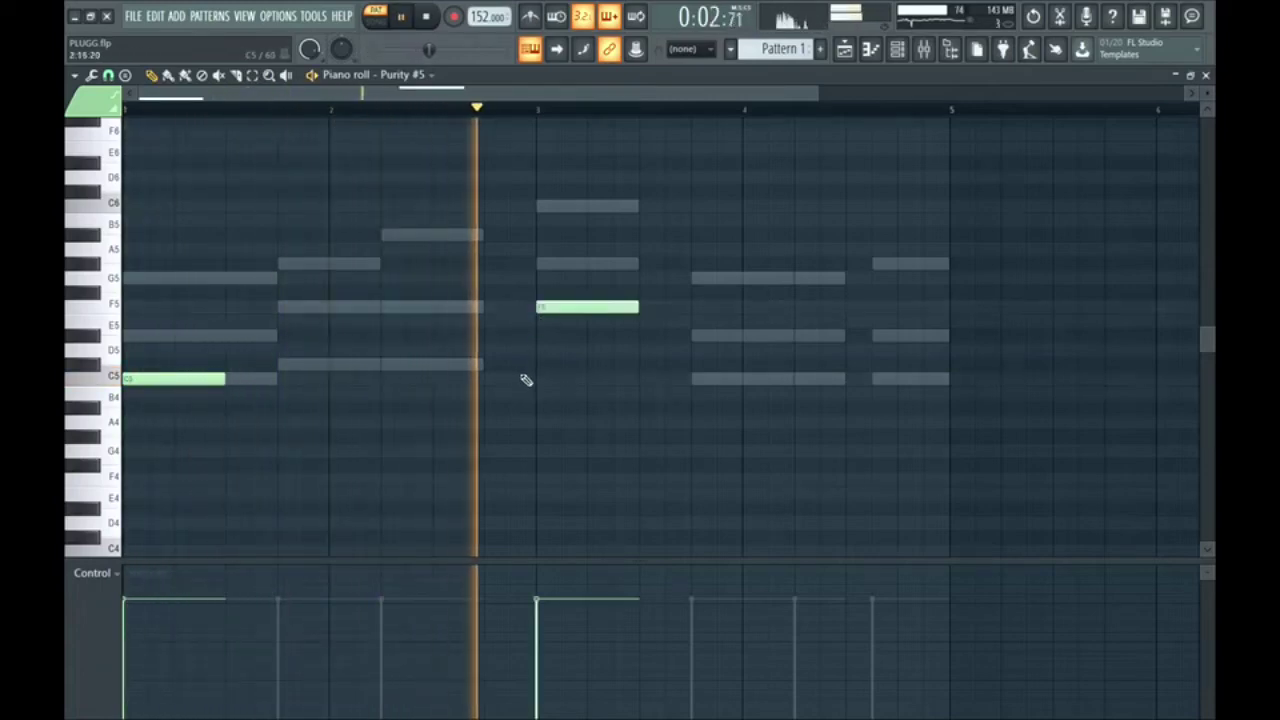
{"action": "key", "text": "space"}
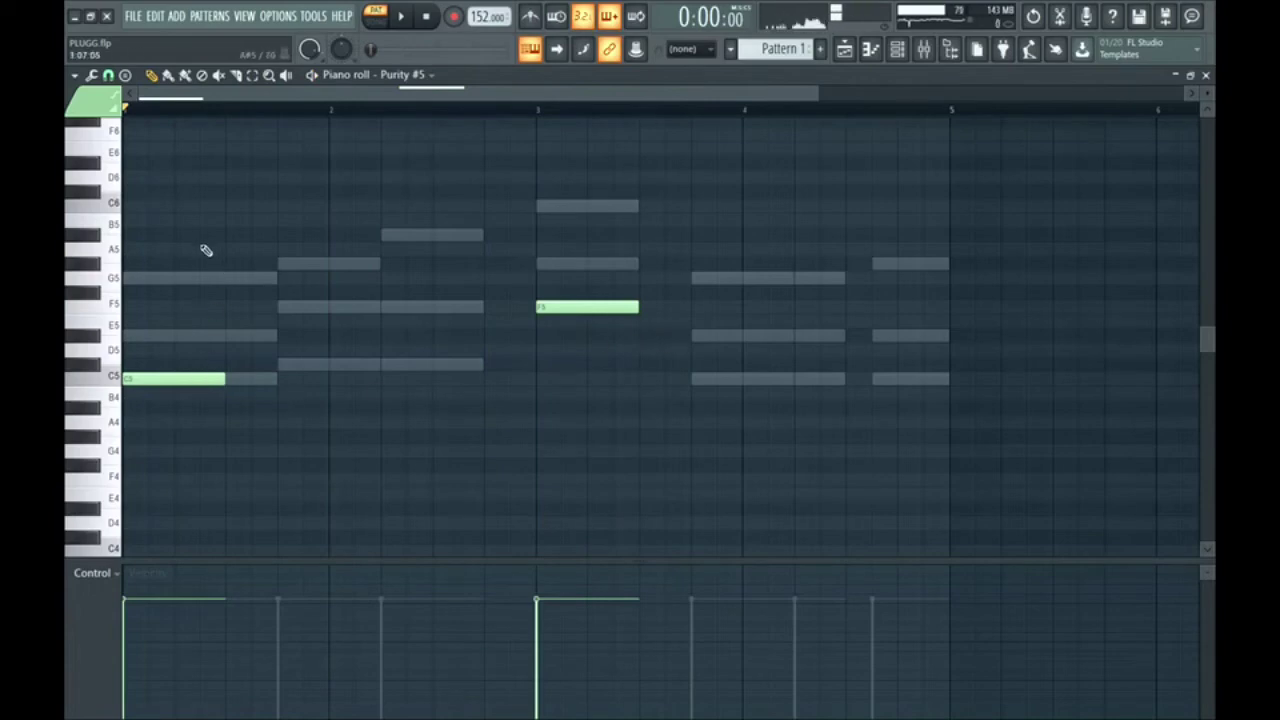
Compare the C5 and F5 notes with the chords they belong to, and play the pattern from bar 3.
{"action": "left_click_drag", "start_coordinate": [198, 268], "coordinate": [212, 410]}
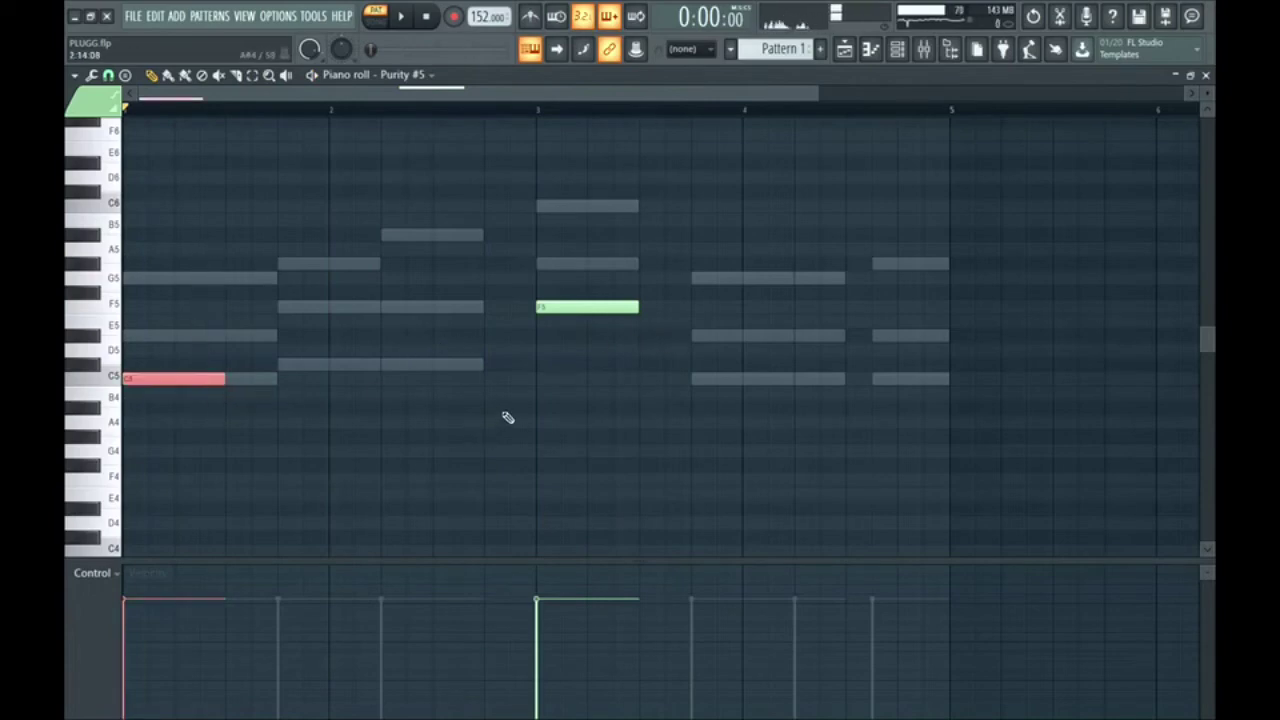
{"action": "left_click", "coordinate": [546, 398]}
{"action": "left_click", "coordinate": [563, 300], "text": "ctrl"}
{"action": "left_click", "coordinate": [534, 114]}
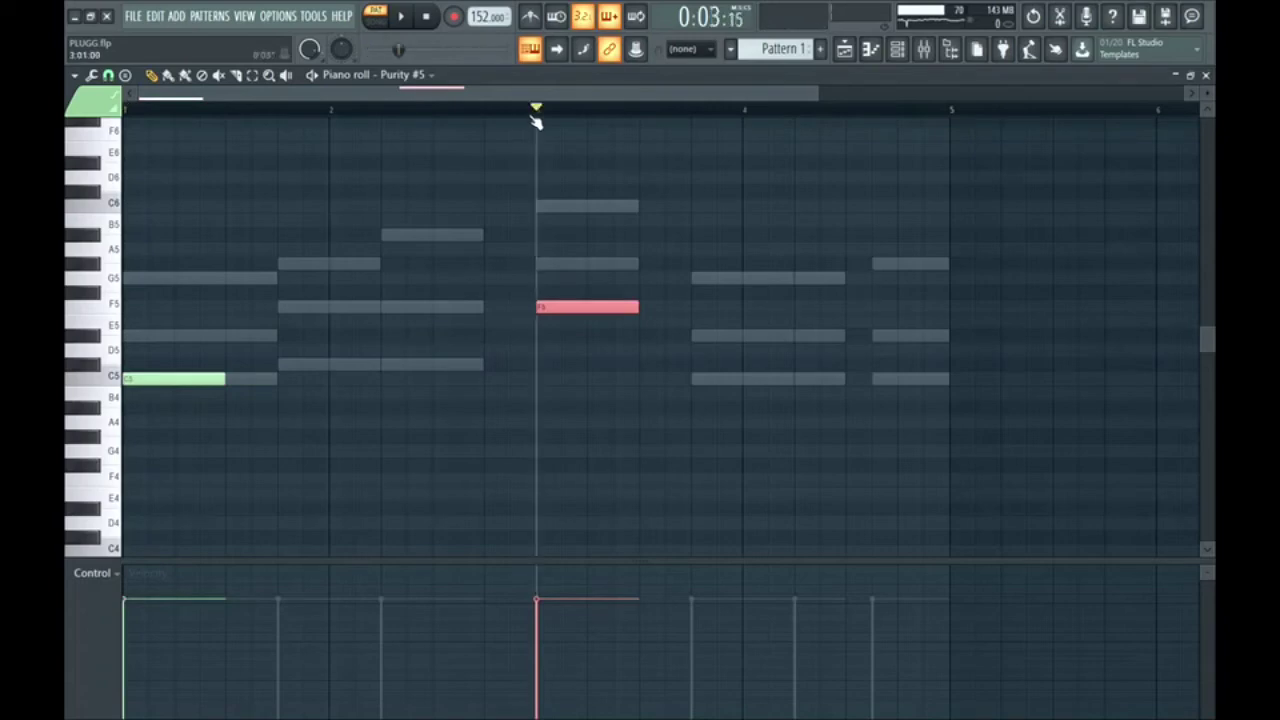
{"action": "left_click", "coordinate": [877, 317]}
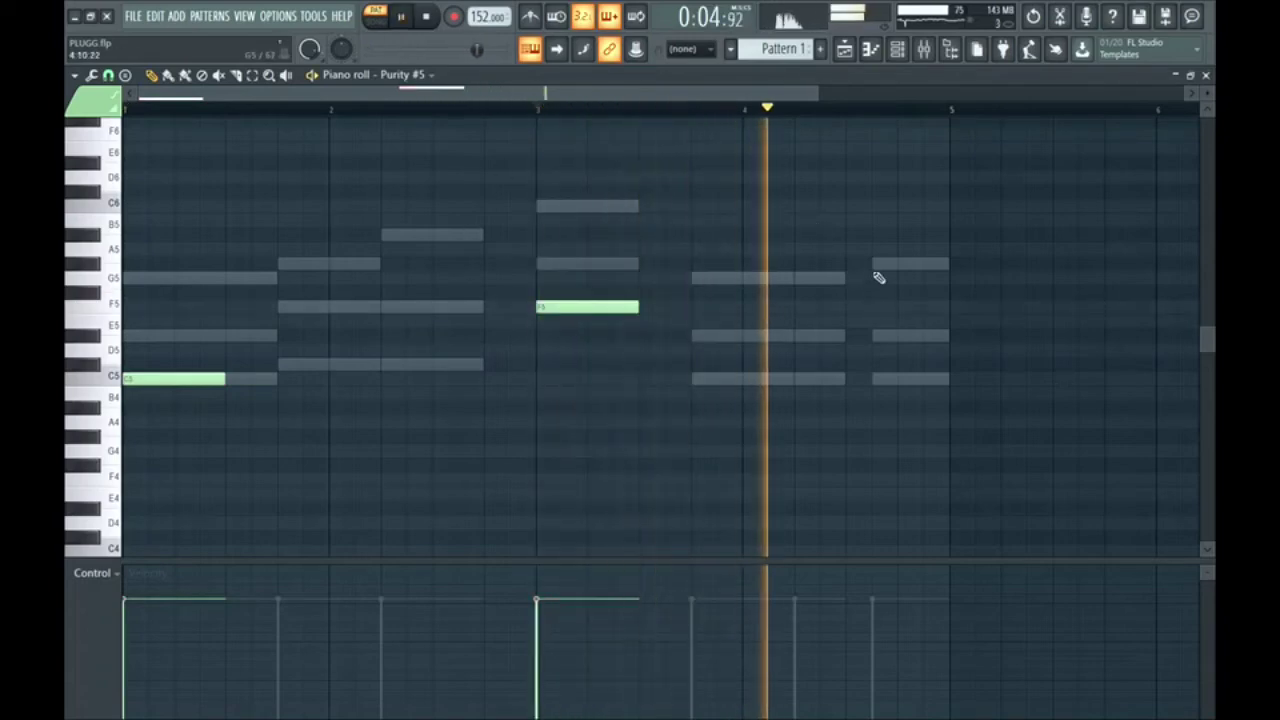
Try a G#5 note on beat 3 of bar 4 during playback, remove it, and go over the last chord.
{"action": "left_click", "coordinate": [851, 277]}
{"action": "left_click_drag", "start_coordinate": [857, 275], "coordinate": [872, 264]}
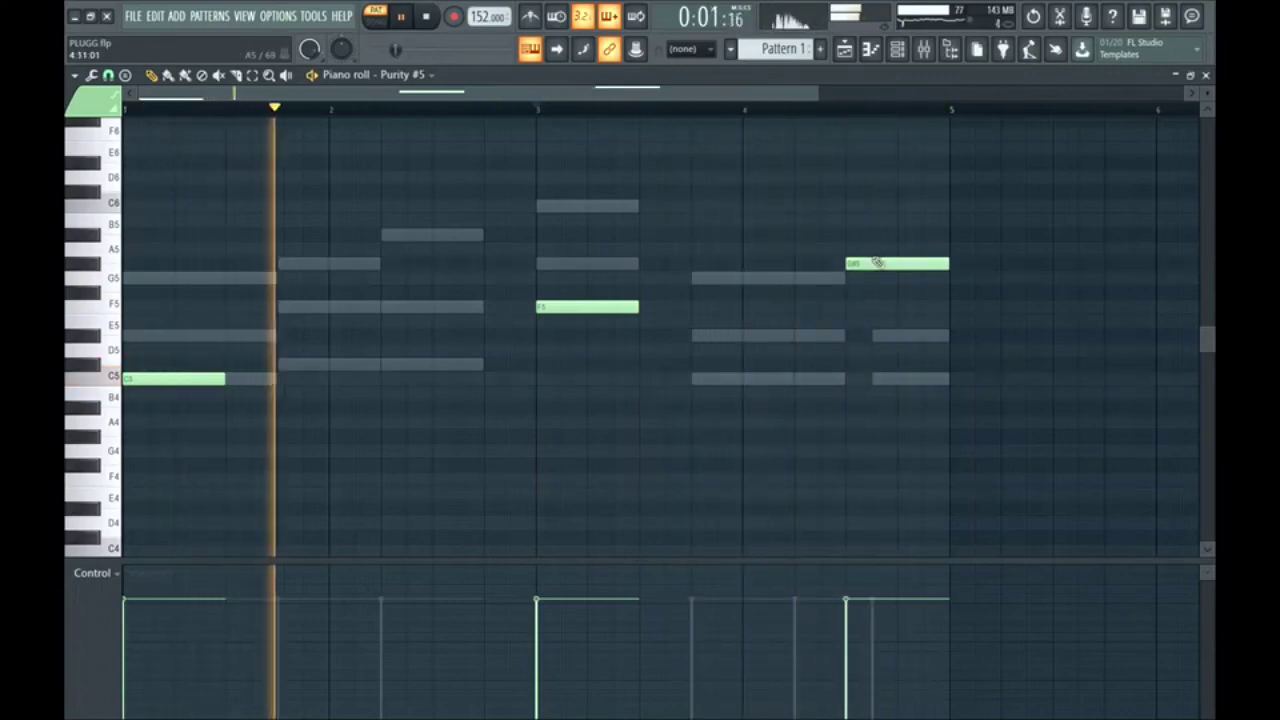
{"action": "key", "text": "space"}
{"action": "right_click", "coordinate": [871, 261]}
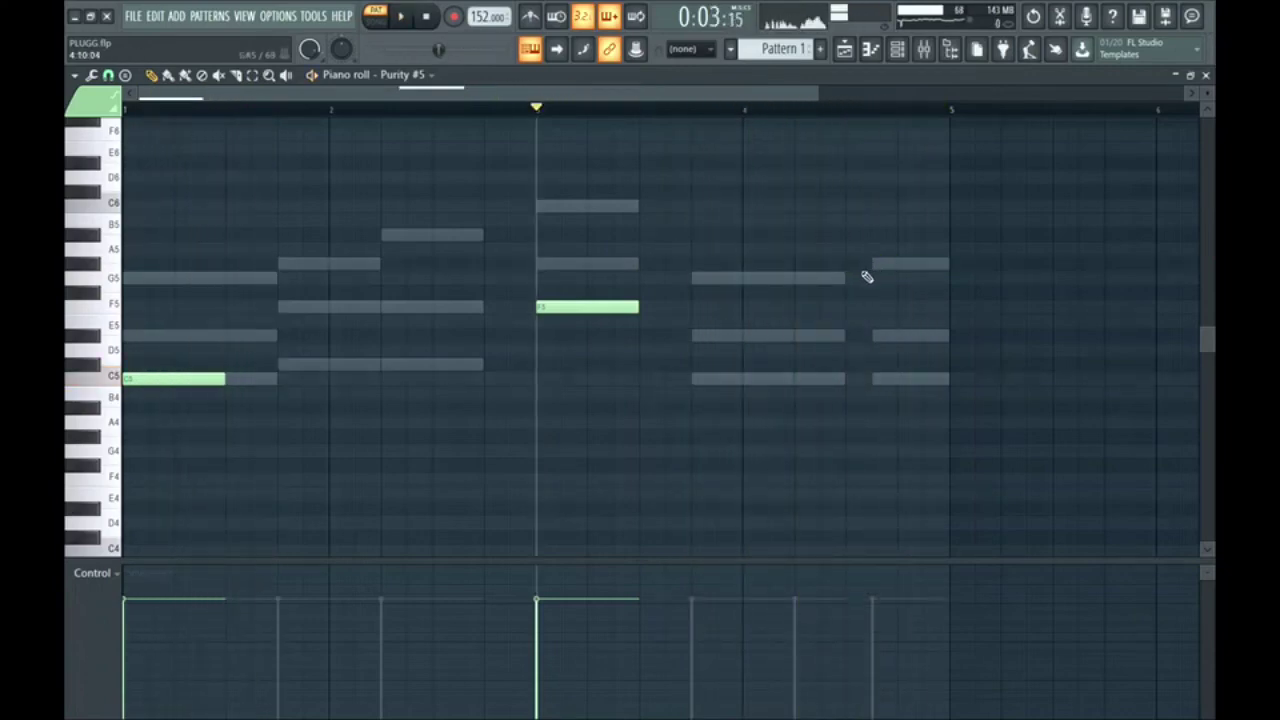
{"action": "left_click_drag", "start_coordinate": [876, 230], "coordinate": [898, 400]}
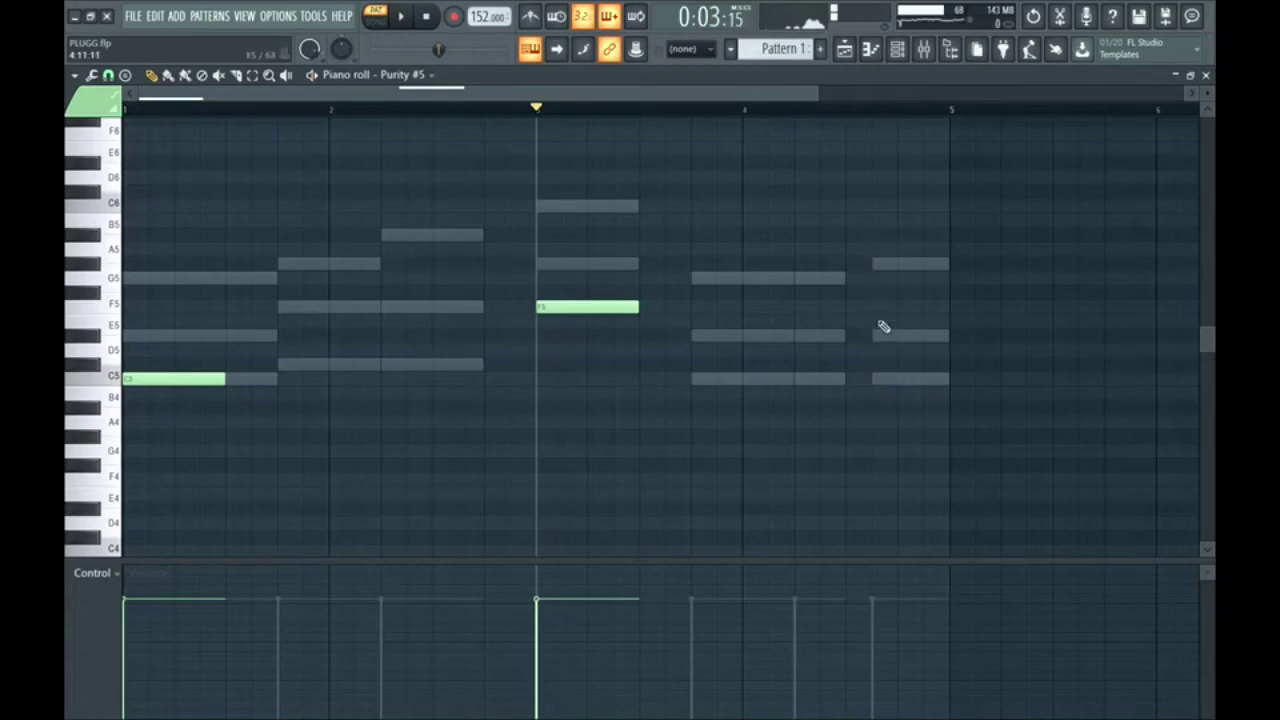
Add a two-beat G#5 on beat 3 of bar 4 and move all three Purity #5 notes from Pattern 1 into Pattern 5.
{"action": "left_click", "coordinate": [849, 264]}
{"action": "key", "text": "space"}
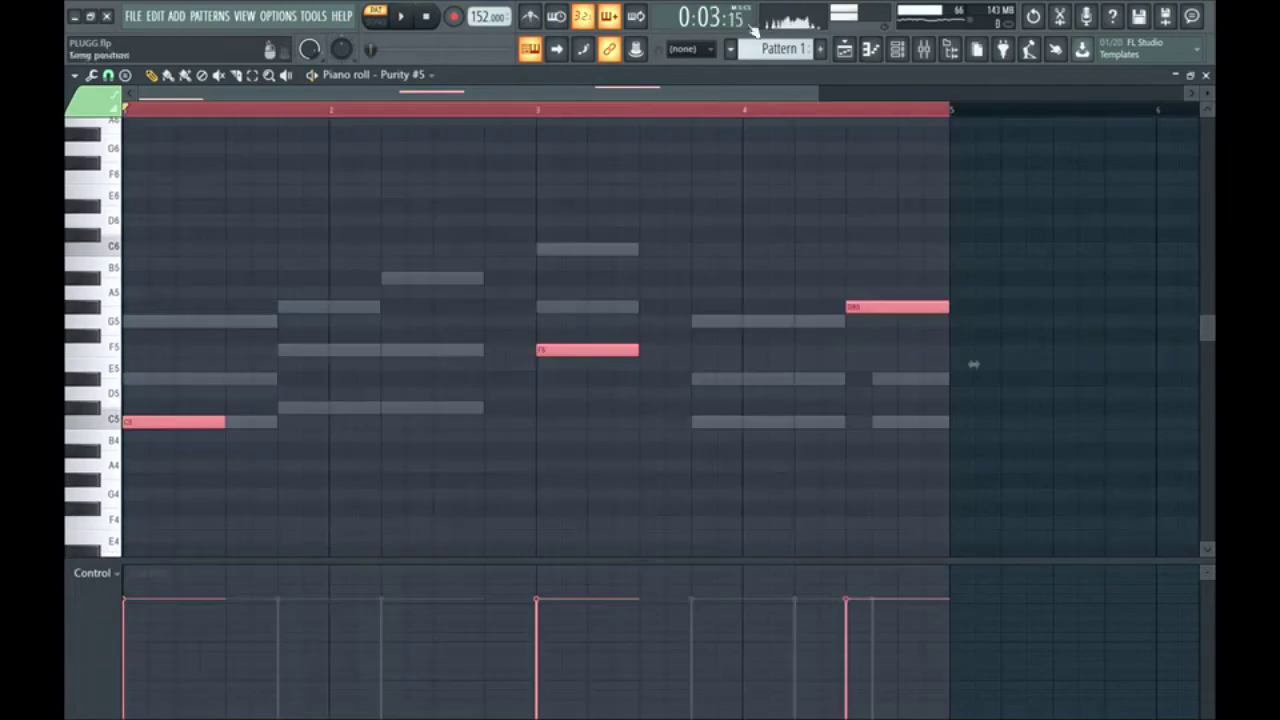
{"action": "left_click", "coordinate": [820, 48]}
{"action": "left_click", "coordinate": [855, 68]}
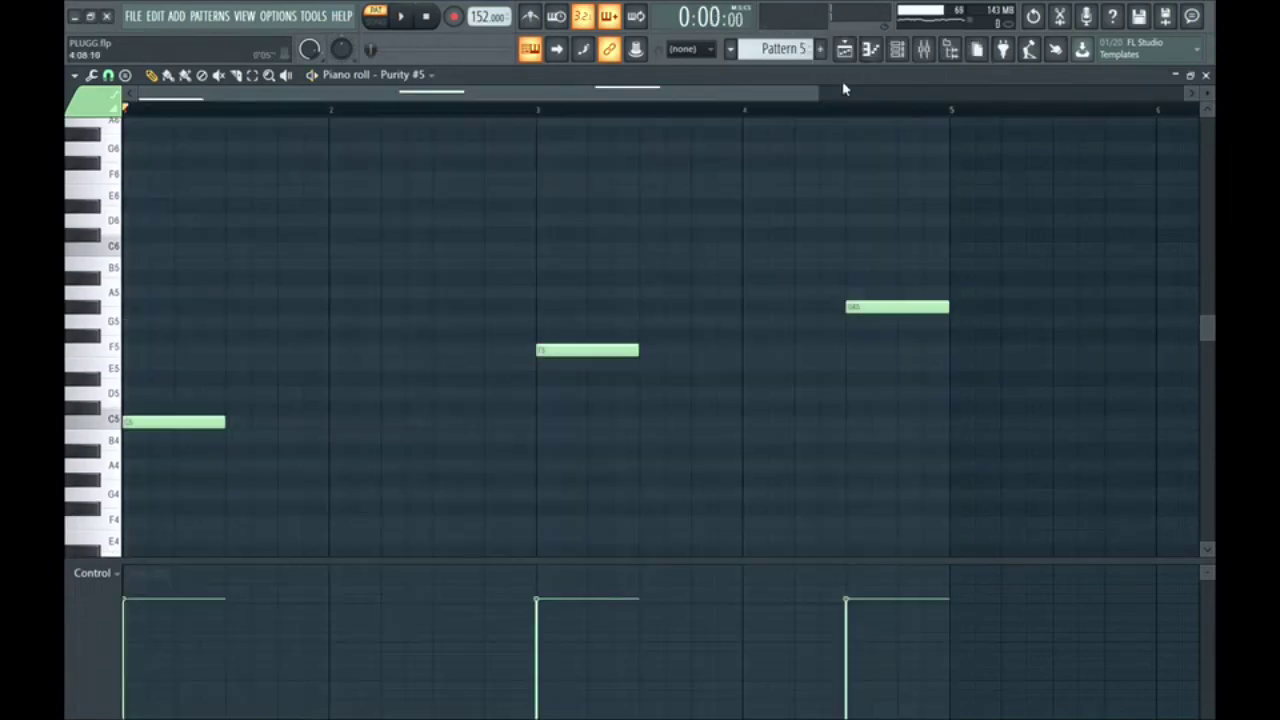
Place Pattern 5 on Track 5 at bars 1 and 5, and play the whole arrangement in song mode.
{"action": "key", "text": "F5"}
{"action": "left_click", "coordinate": [340, 297]}
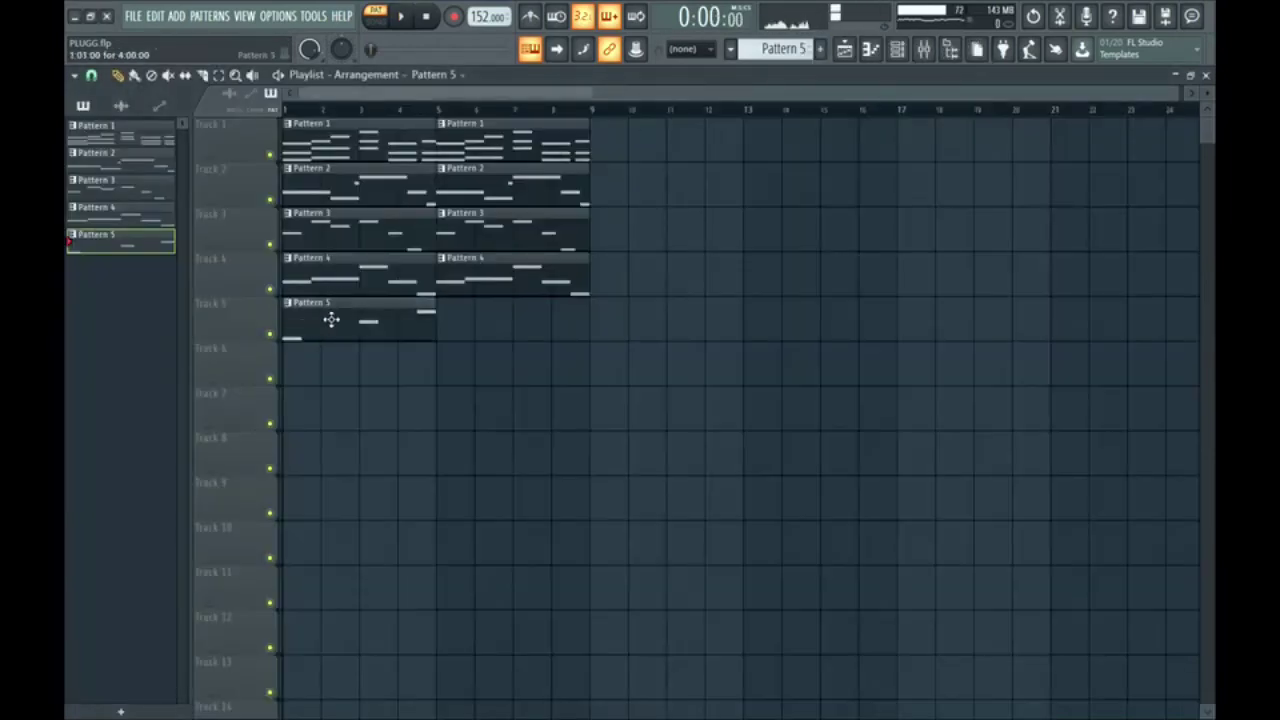
{"action": "left_click", "coordinate": [506, 330]}
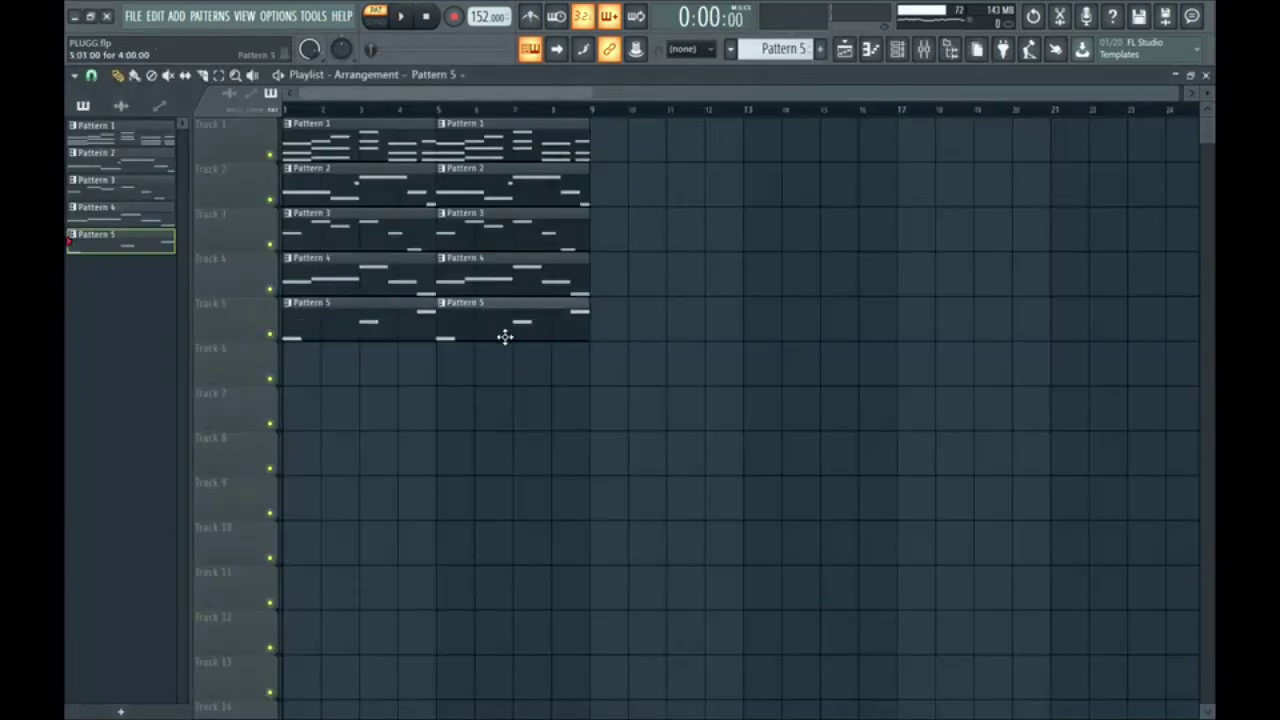
{"action": "left_click", "coordinate": [375, 14]}
{"action": "key", "text": "space"}
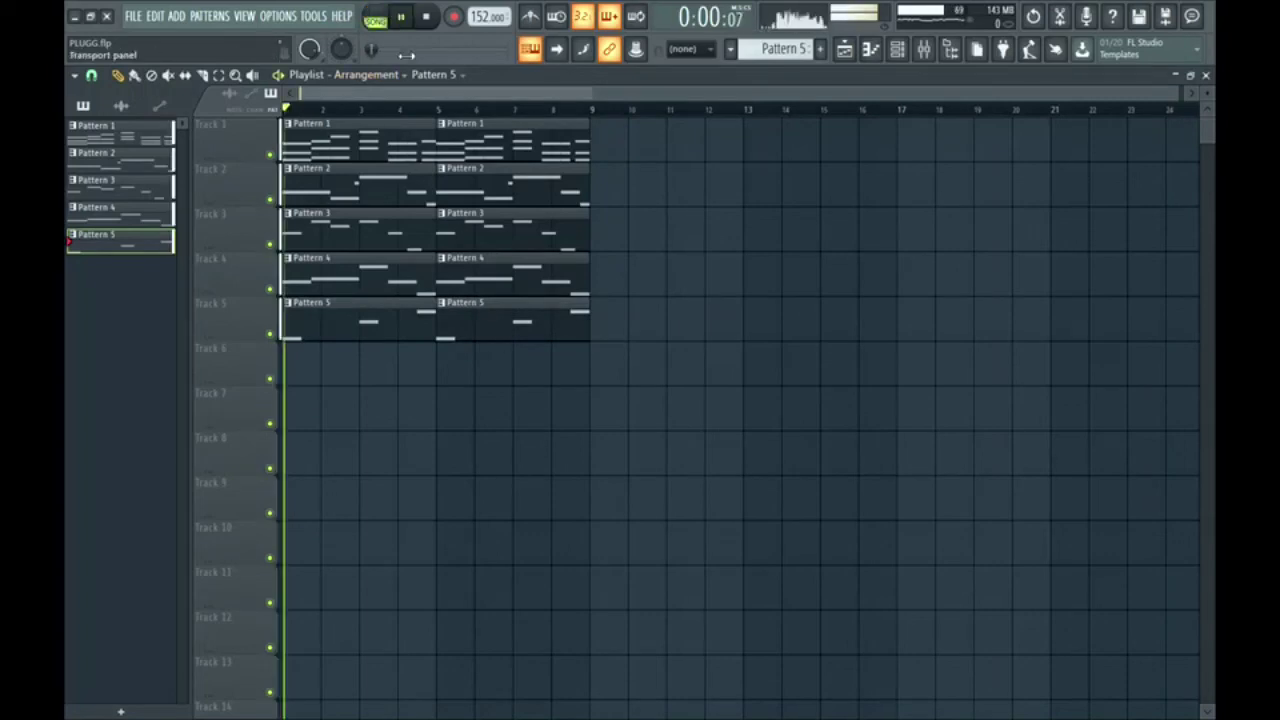
Show the channel rack during playback, and solo Track 1 to play the Pattern 1 chords alone.
{"action": "left_click", "coordinate": [899, 52]}
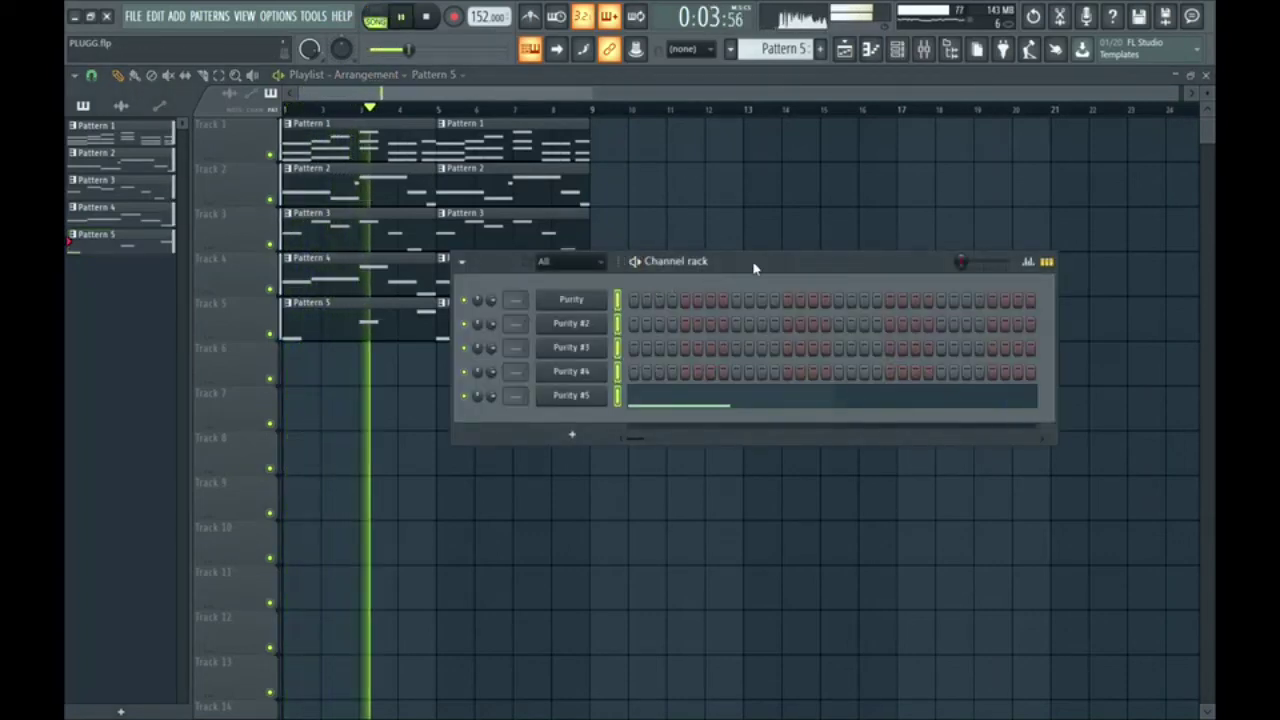
{"action": "left_click_drag", "start_coordinate": [754, 266], "coordinate": [673, 410]}
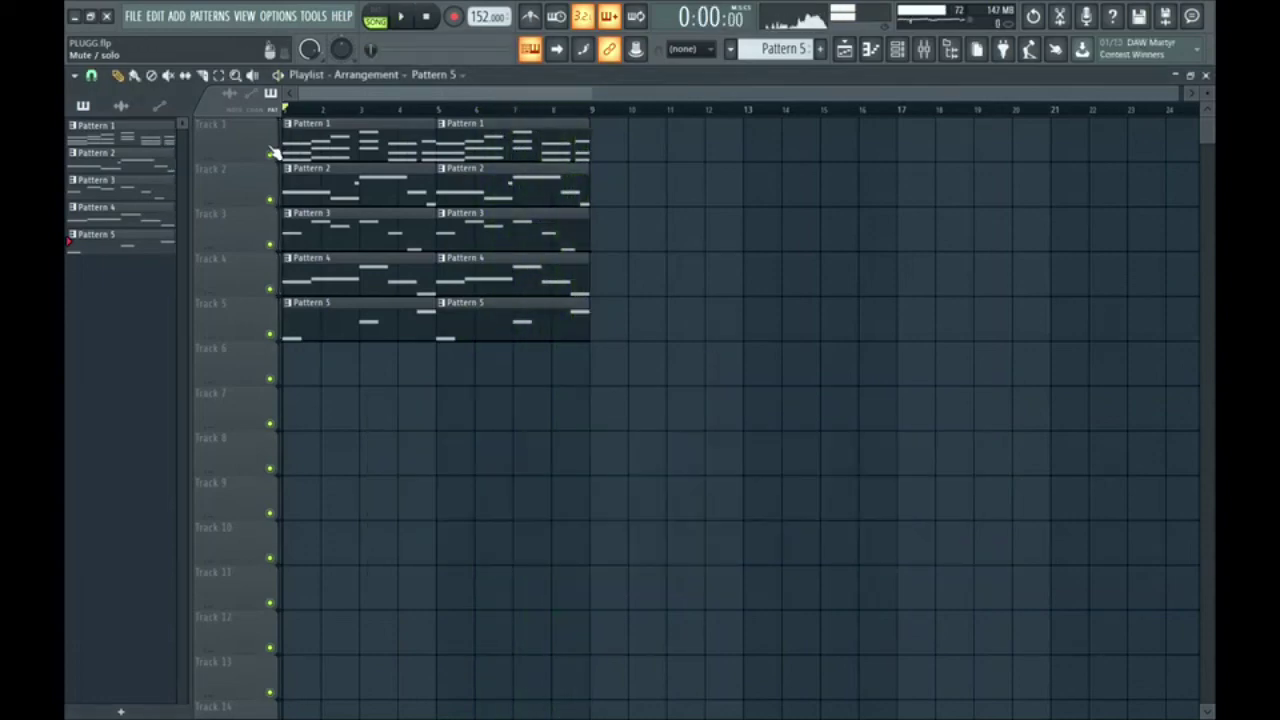
{"action": "right_click", "coordinate": [270, 155]}
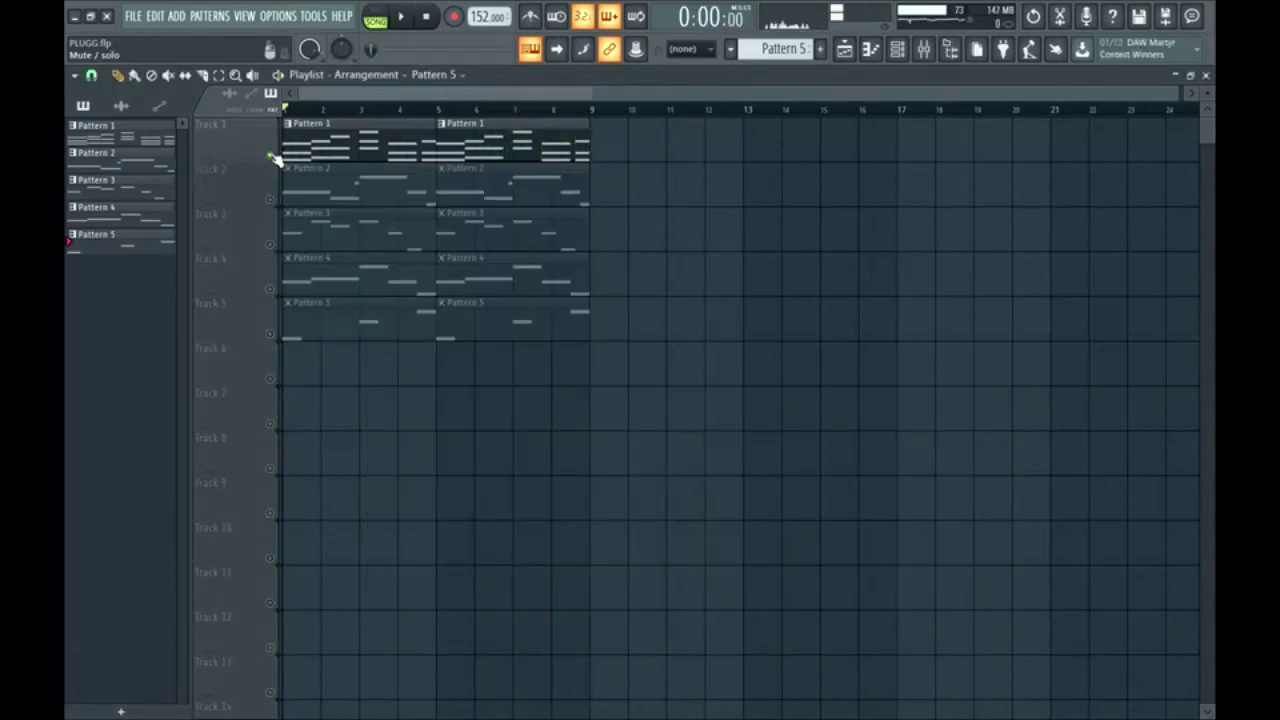
{"action": "key", "text": "space"}
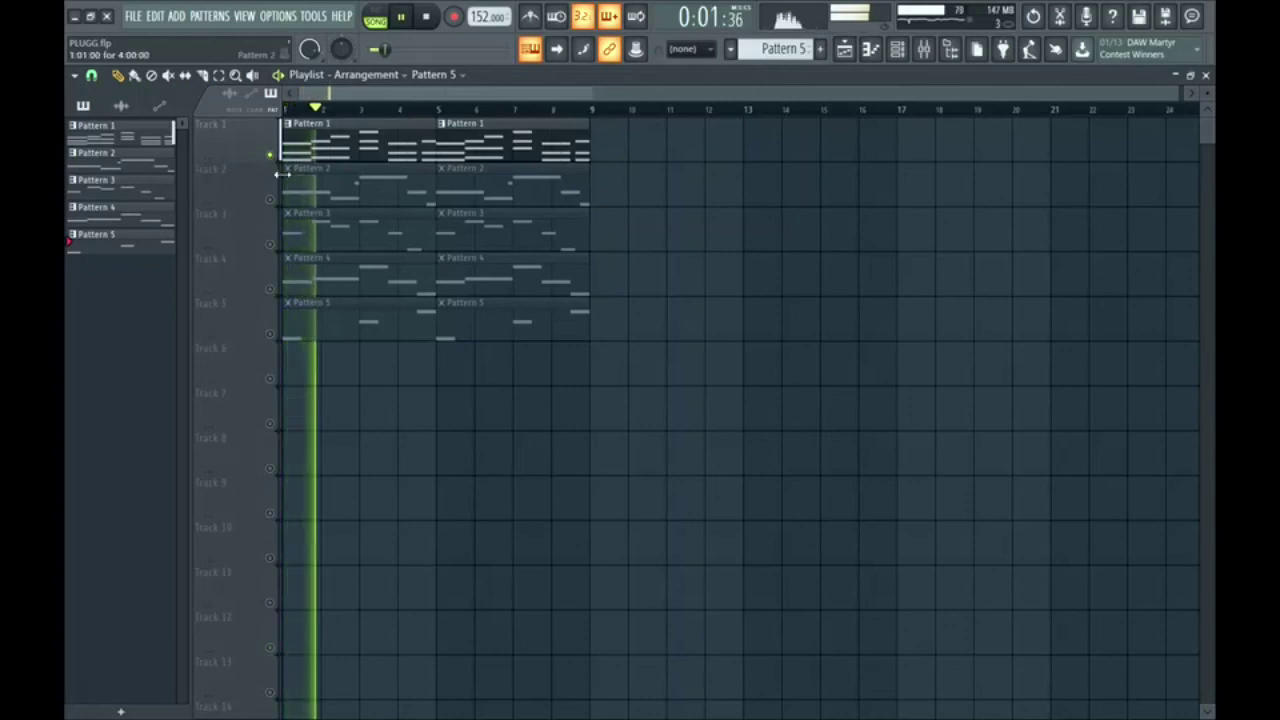
{"action": "key", "text": "space"}
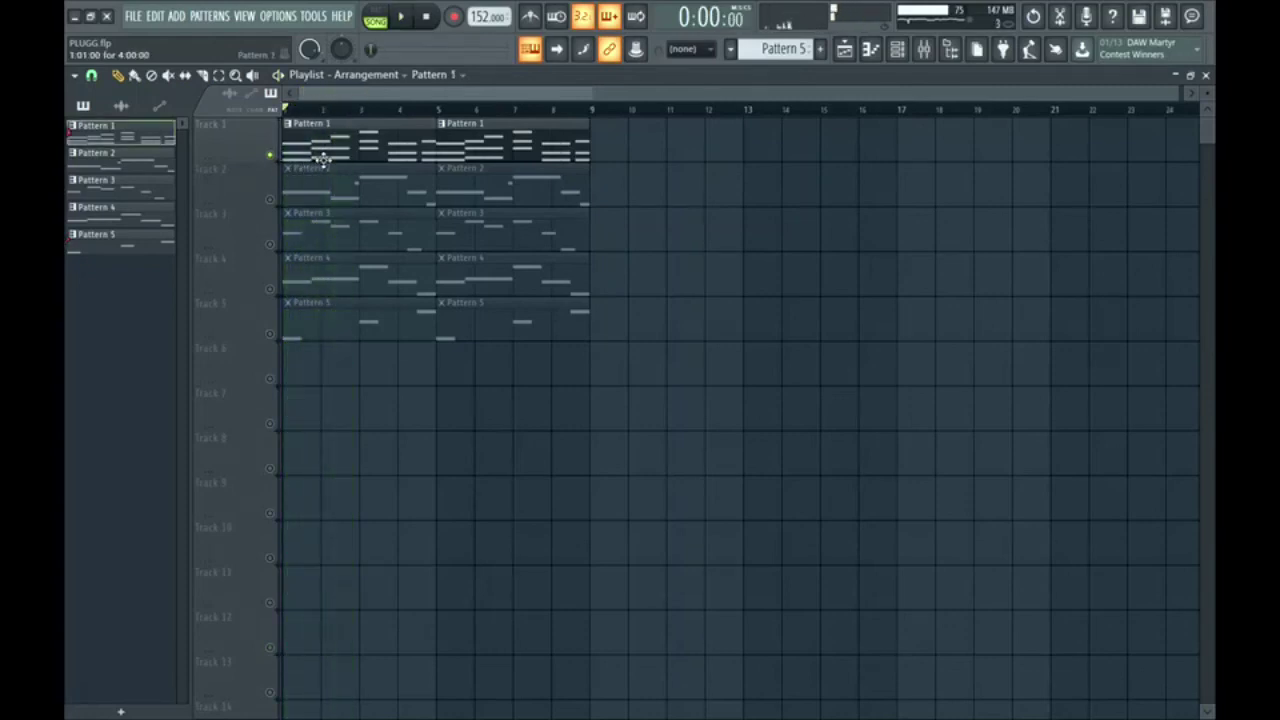
Open Pattern 1 in the piano roll and examine its first two Purity chords note by note.
{"action": "double_click", "coordinate": [323, 160]}
{"action": "scroll", "coordinate": [268, 126], "scroll_direction": "left", "scroll_amount": 4}
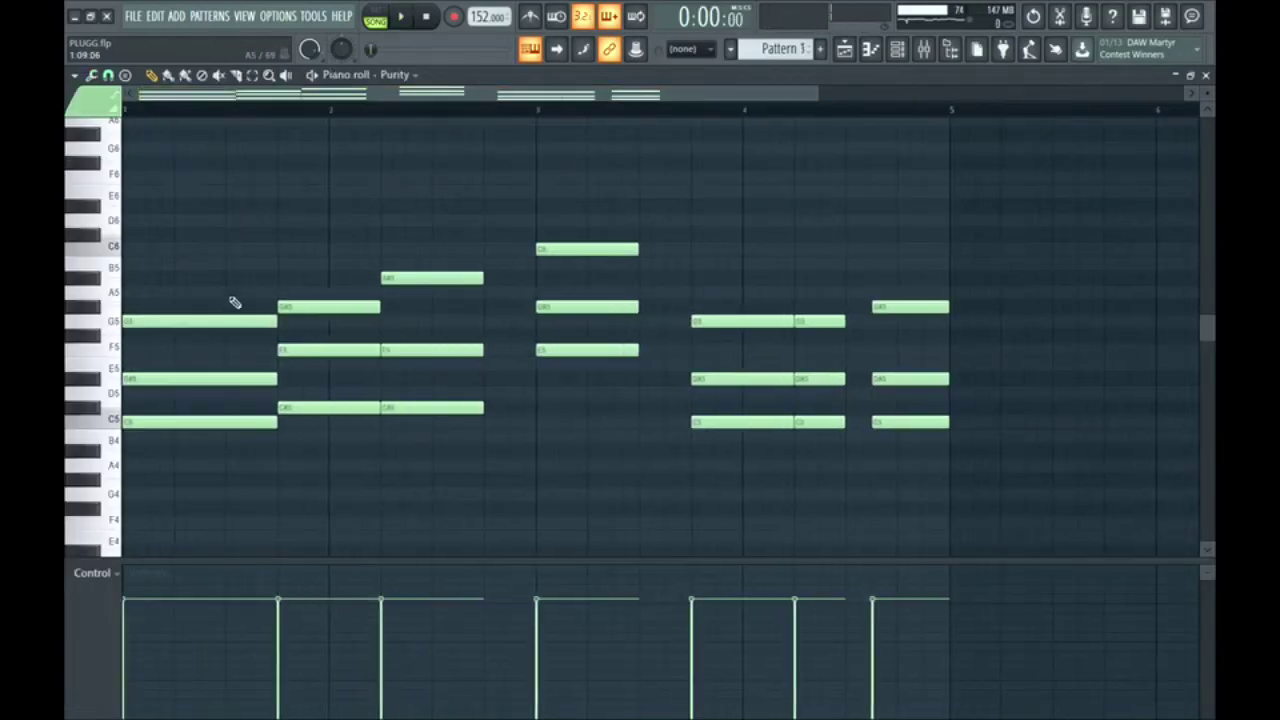
{"action": "left_click_drag", "start_coordinate": [222, 286], "coordinate": [234, 480]}
{"action": "left_click_drag", "start_coordinate": [305, 272], "coordinate": [302, 412]}
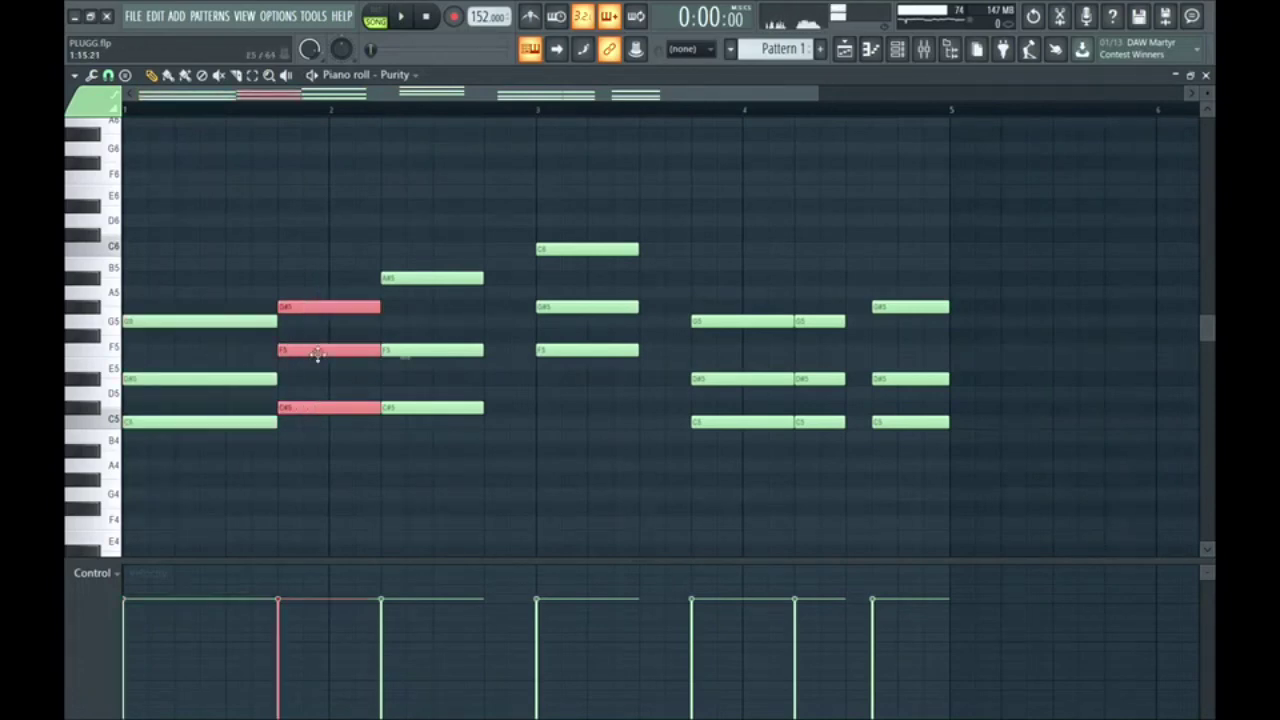
{"action": "left_click", "coordinate": [326, 281], "text": "ctrl"}
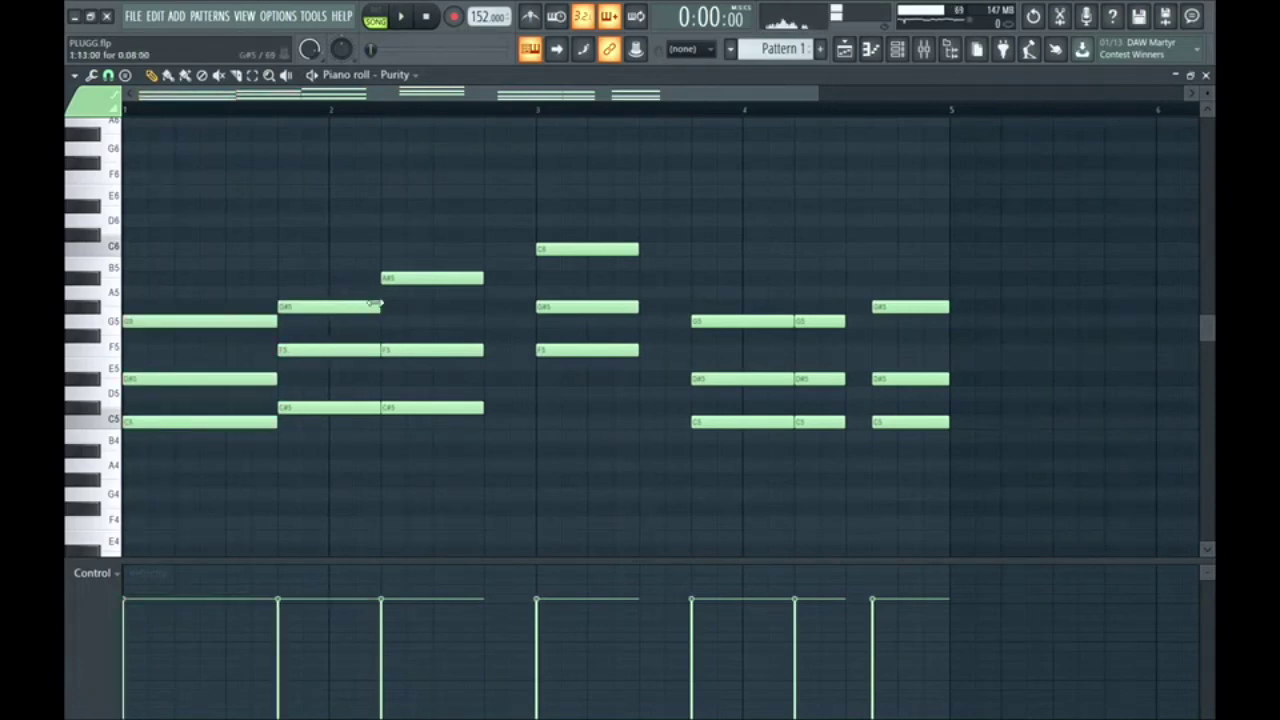
Return to the playlist and solo Track 2 to play the Pattern 2 melody alone.
{"action": "key", "text": "F5"}
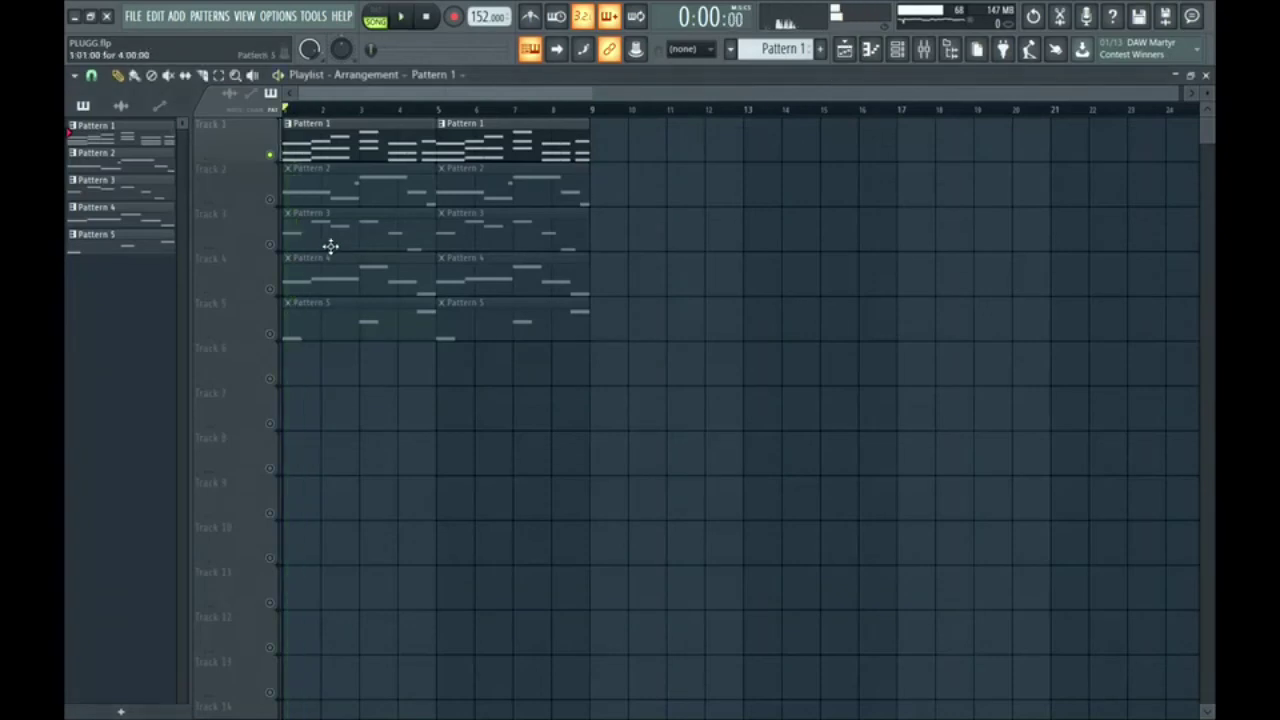
{"action": "right_click", "coordinate": [279, 203]}
{"action": "key", "text": "space"}
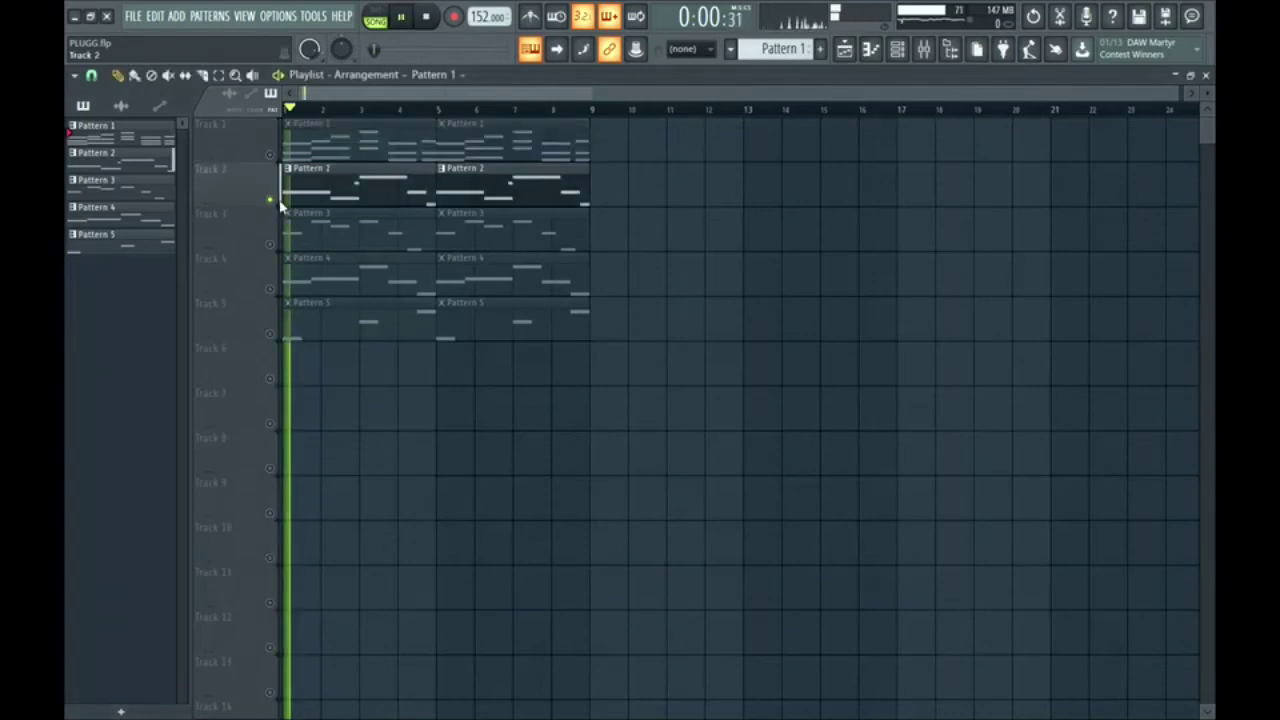
Open Pattern 2 in the piano roll, examine the Purity #2 melody's long notes, and play it.
{"action": "double_click", "coordinate": [284, 195]}
{"action": "key", "text": "space"}
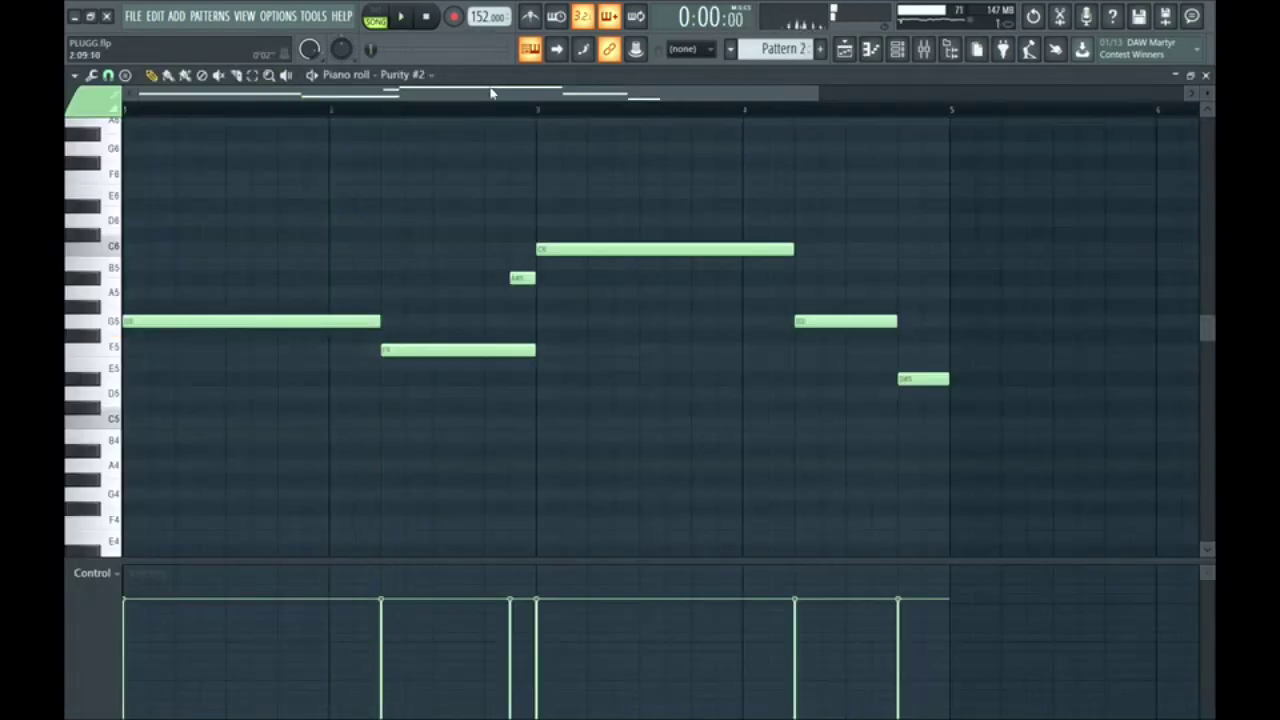
{"action": "left_click", "coordinate": [304, 320]}
{"action": "left_click", "coordinate": [586, 250]}
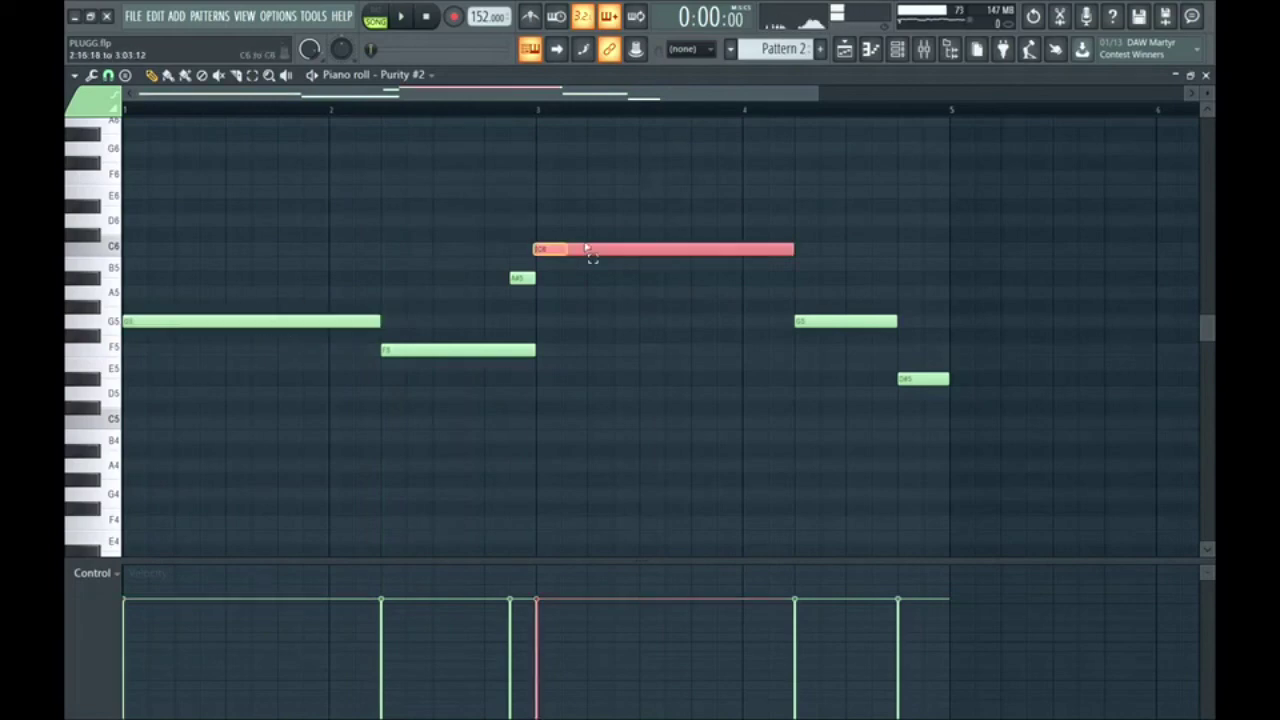
{"action": "left_click", "coordinate": [420, 385]}
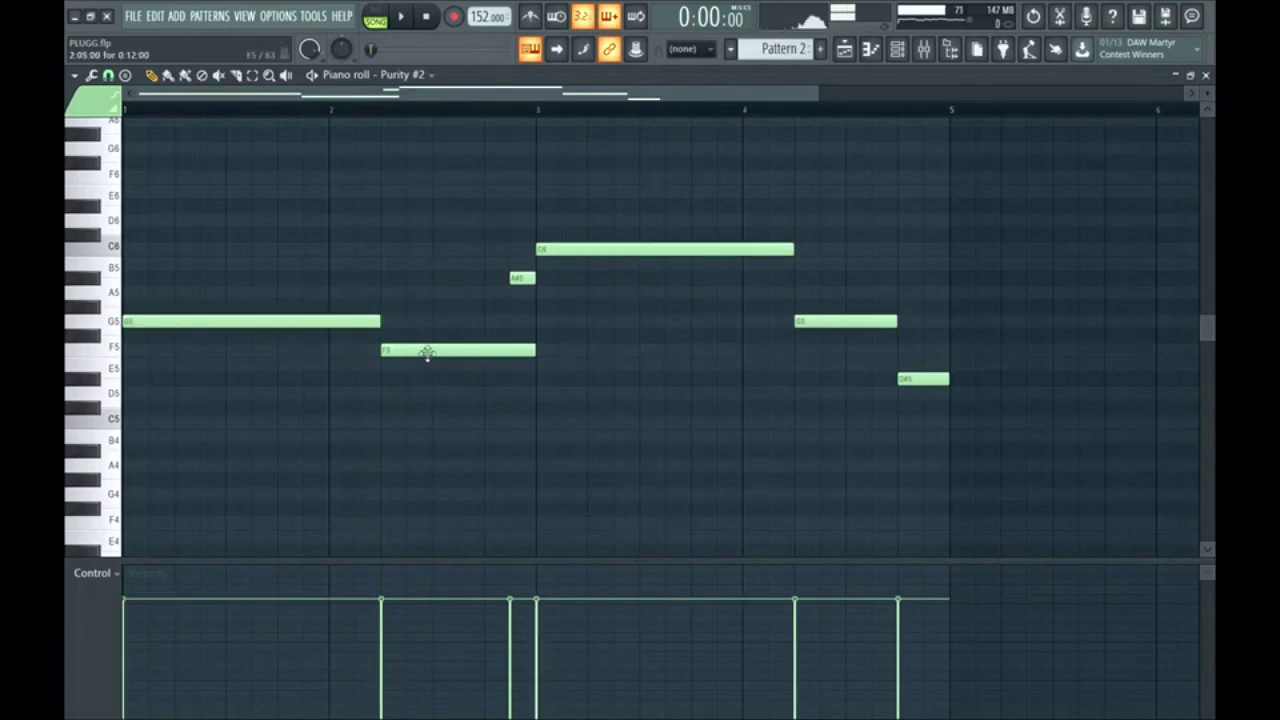
{"action": "key", "text": "space"}
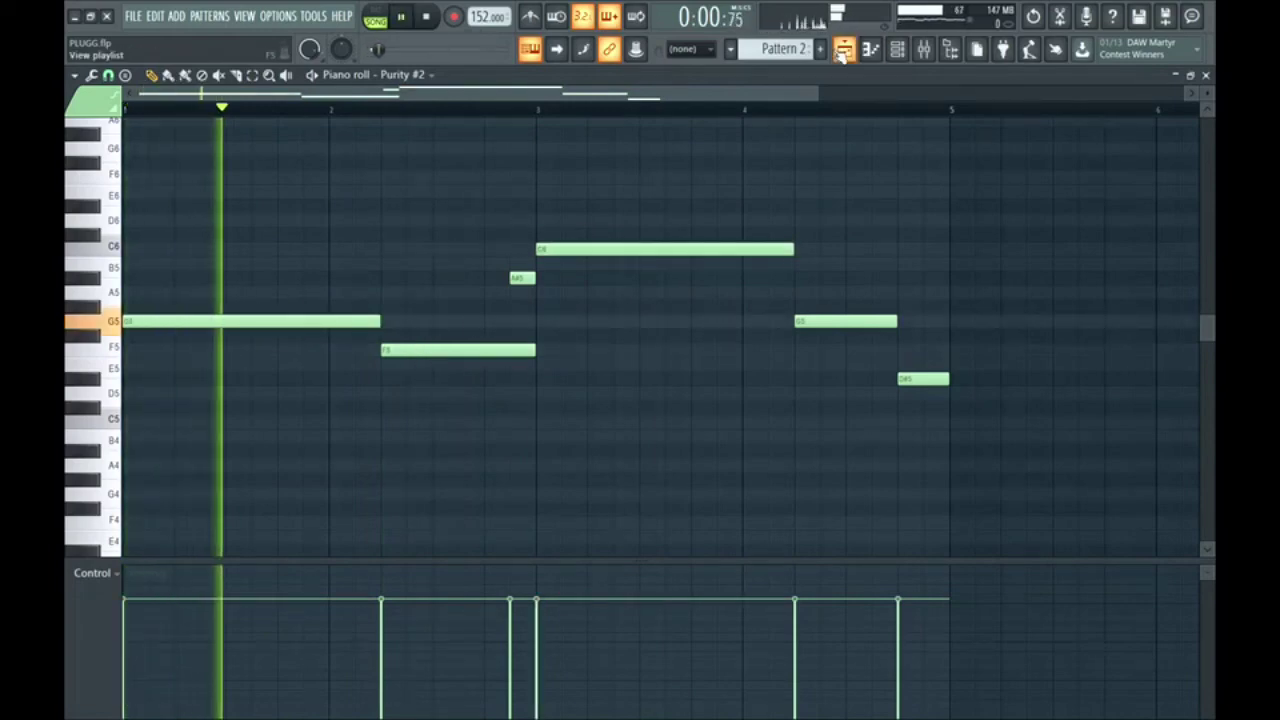
Go back to the playlist and solo Track 3 to play Pattern 3 alone.
{"action": "key", "text": "F5"}
{"action": "key", "text": "space"}
{"action": "left_click", "coordinate": [307, 238]}
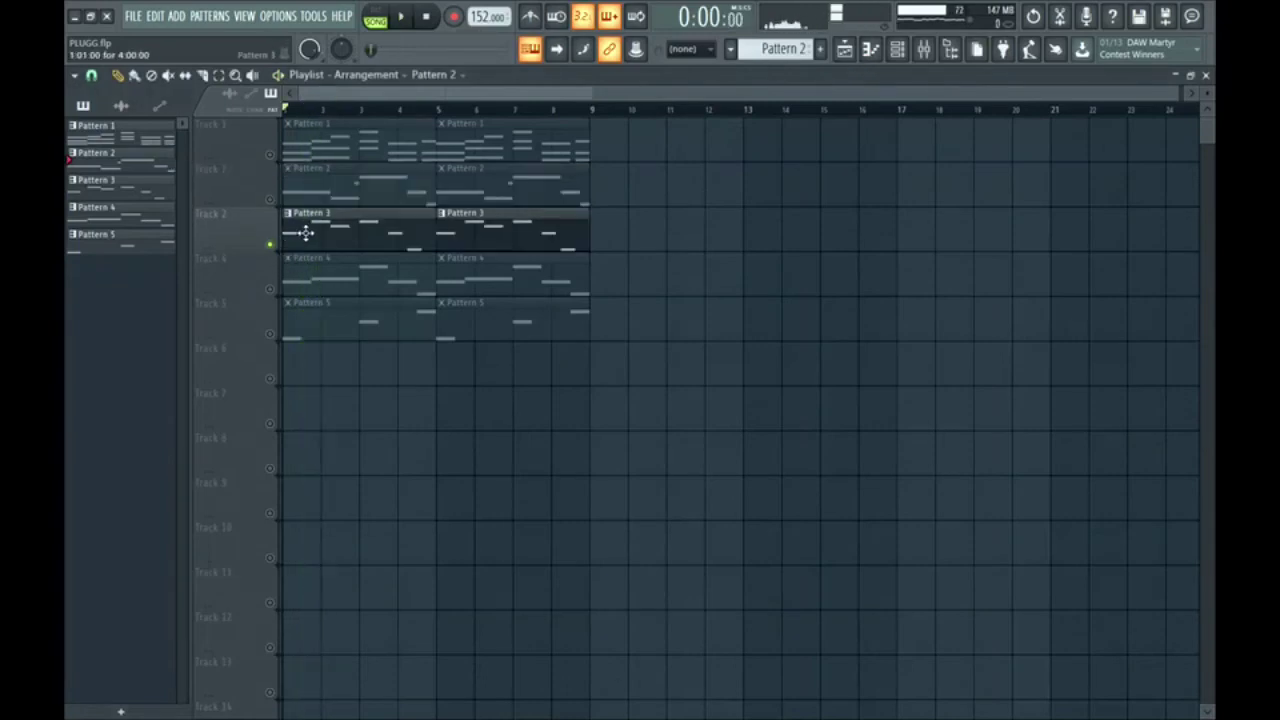
{"action": "key", "text": "space"}
{"action": "key", "text": "space"}
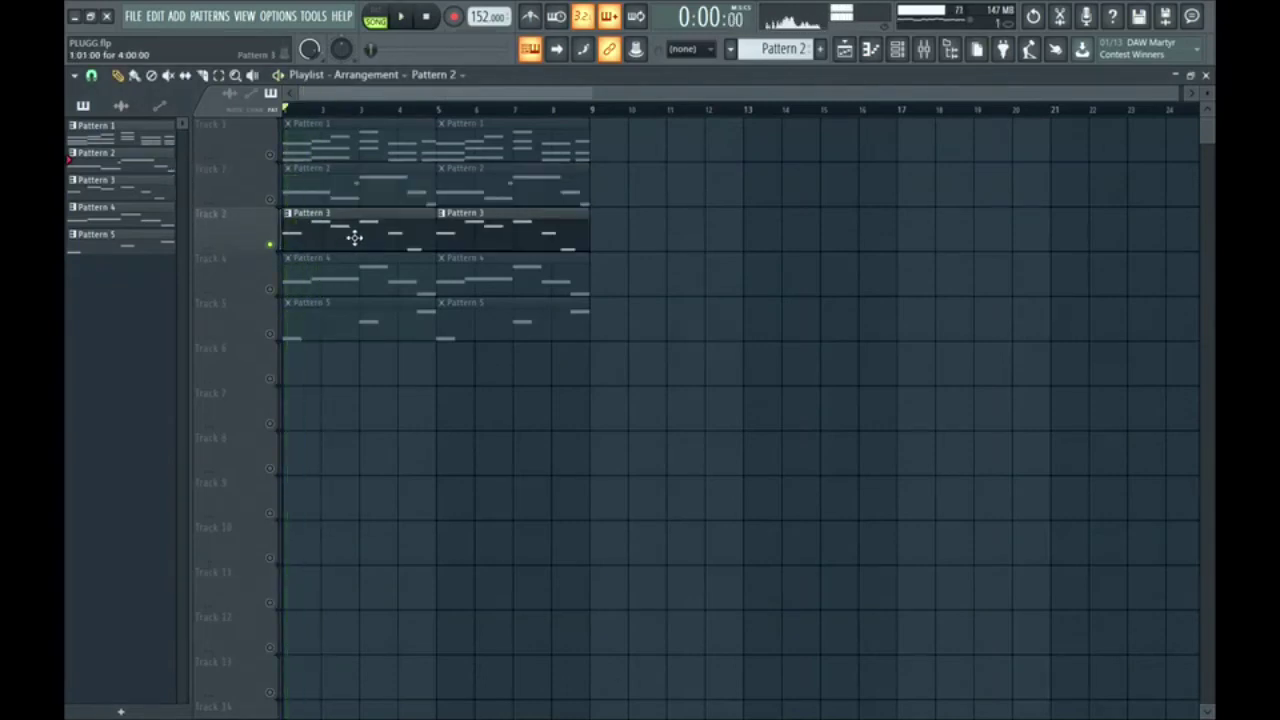
Solo Track 4 in the playlist and play Pattern 4 alone.
{"action": "left_click", "coordinate": [293, 270]}
{"action": "key", "text": "space"}
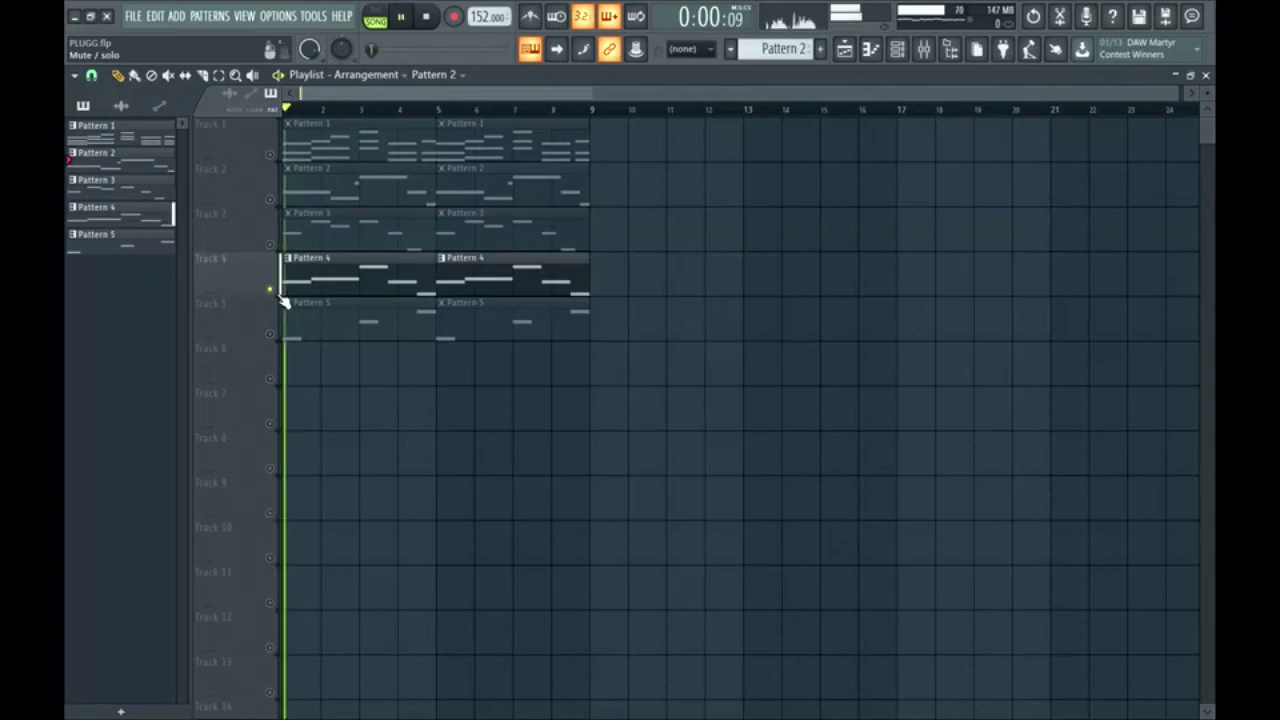
{"action": "key", "text": "space"}
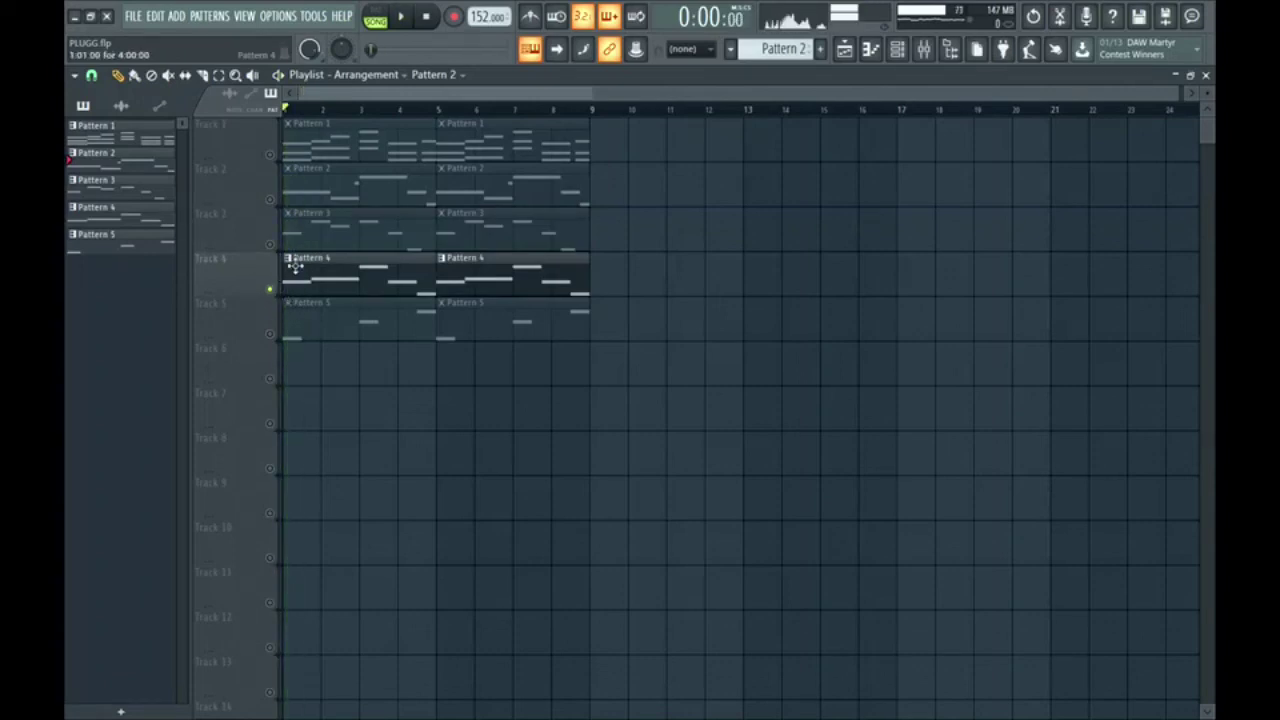
Solo Track 5 to play the Pattern 5 accents alone, and turn all tracks back on.
{"action": "left_click", "coordinate": [282, 337]}
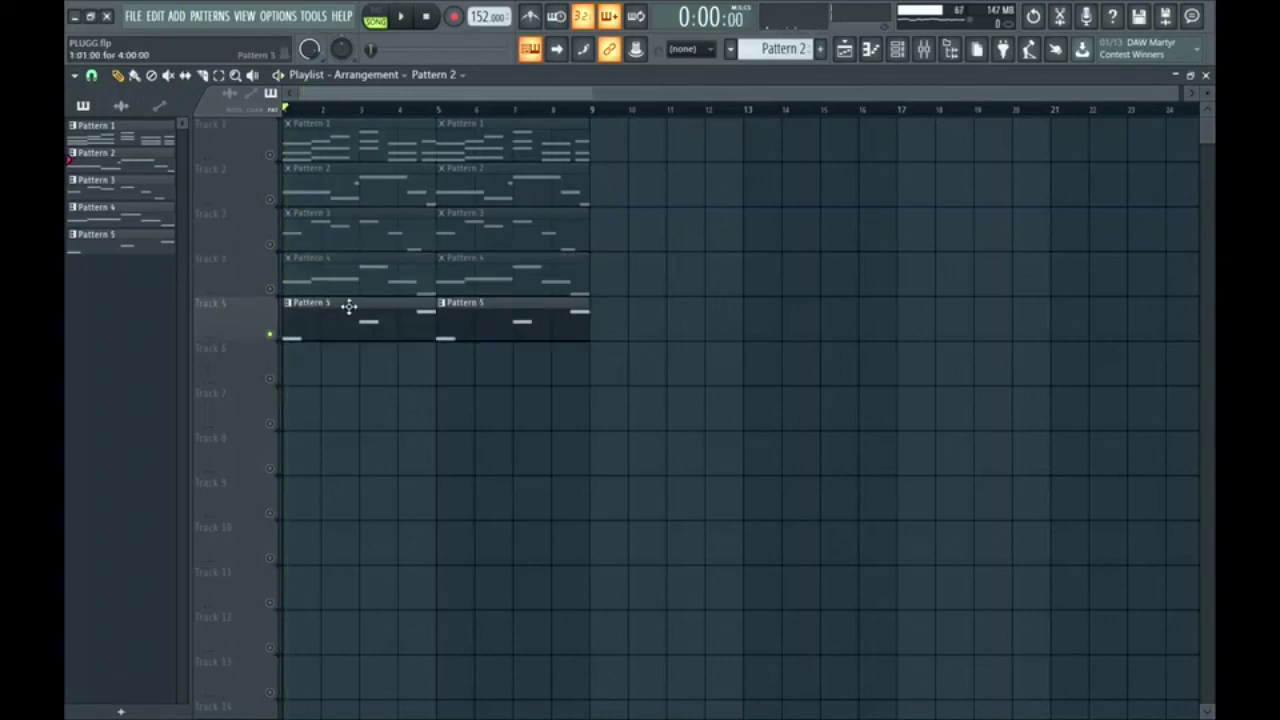
{"action": "key", "text": "space"}
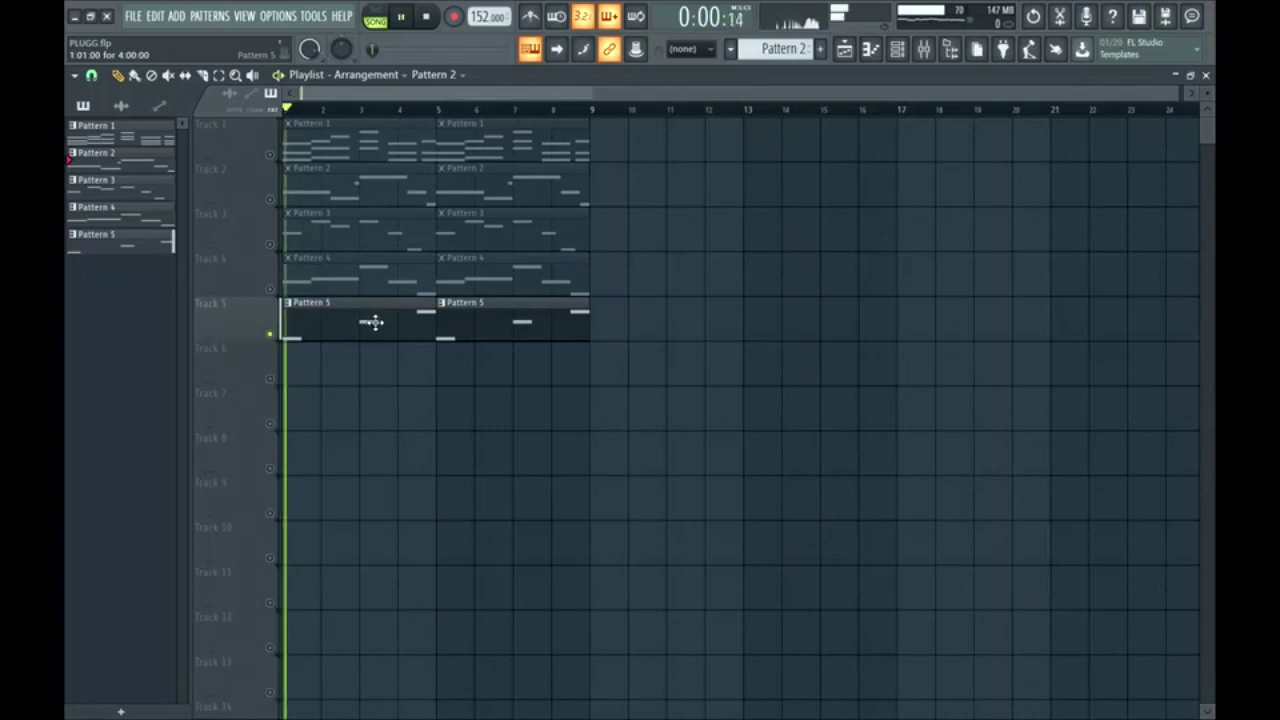
{"action": "key", "text": "space"}
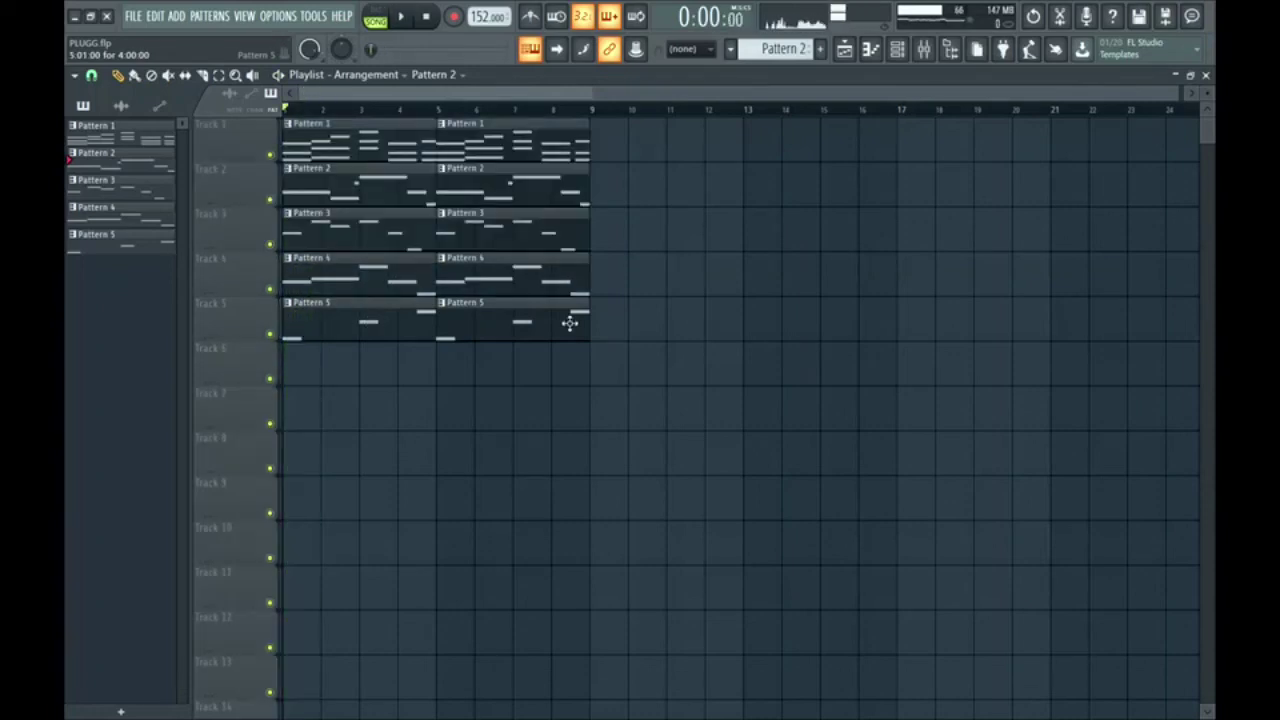